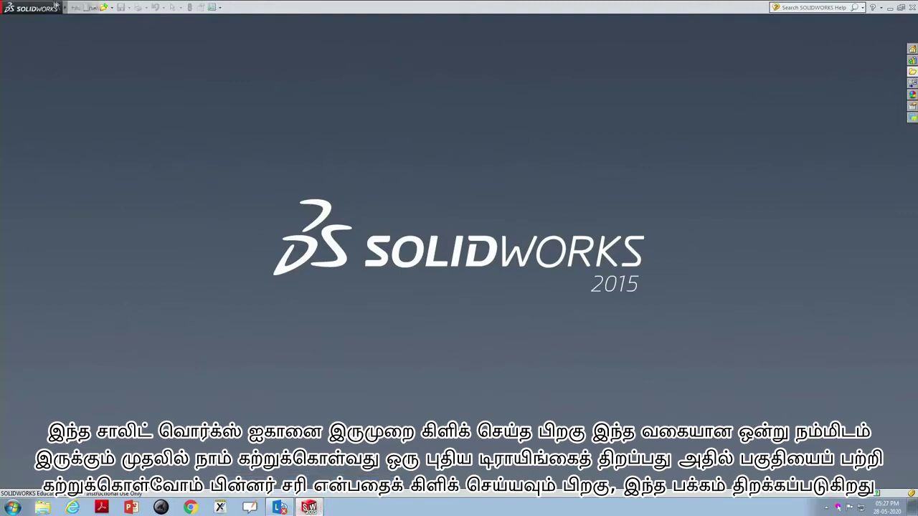
# Create a new blank part document, Part2, from the New SOLIDWORKS Document dialog.
pyautogui.click(74, 8)
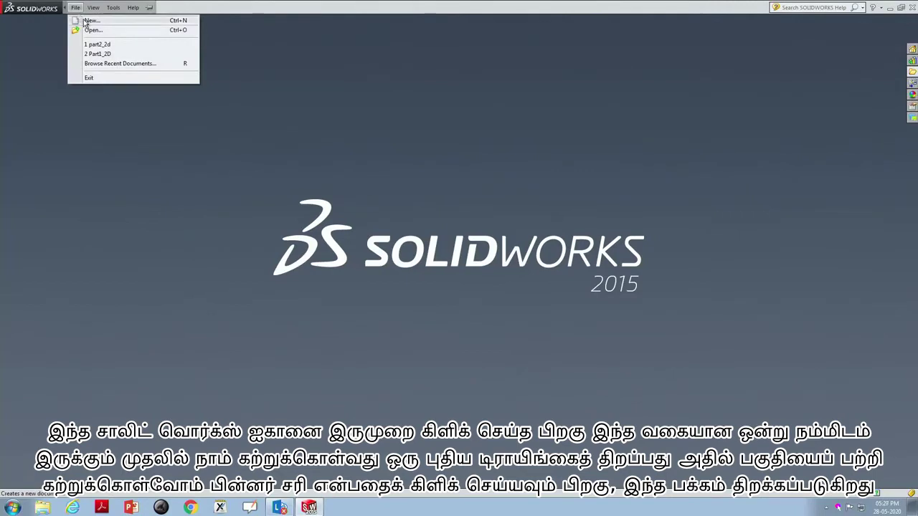
pyautogui.click(89, 21)
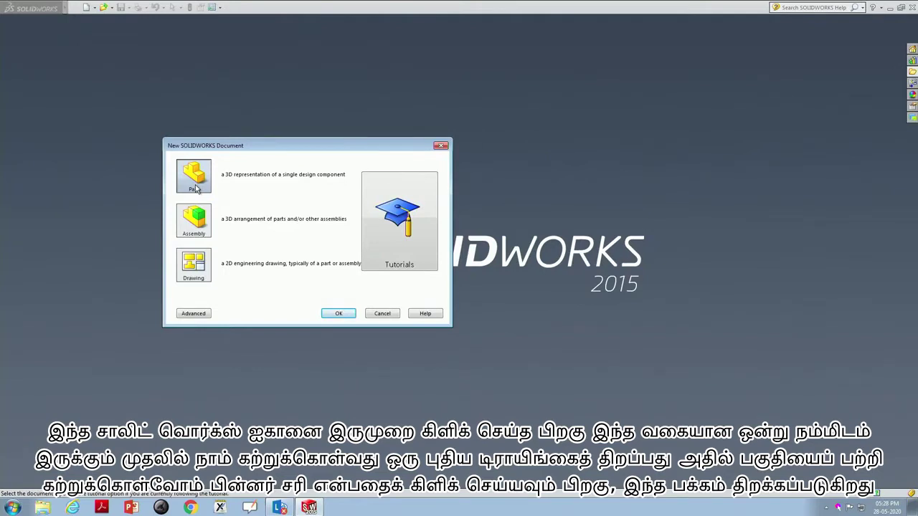
pyautogui.click(340, 314)
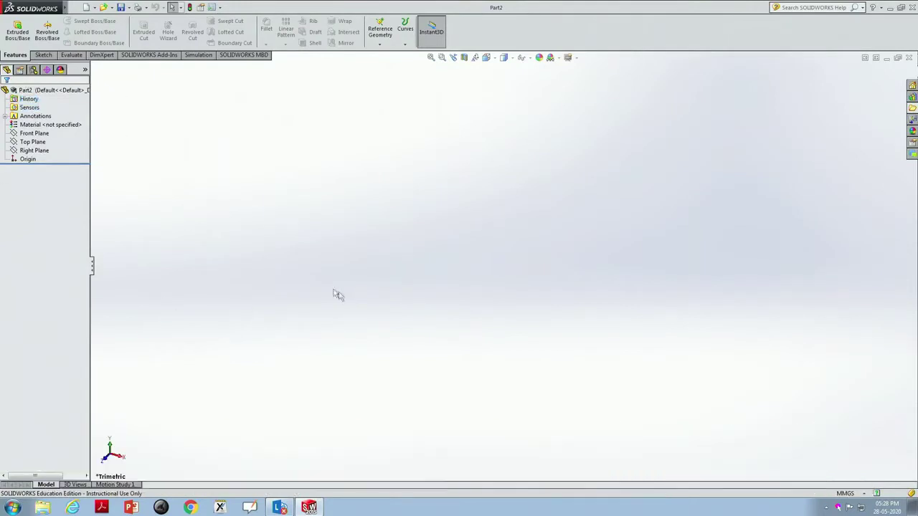
# Orient the view Normal To the Front Plane.
pyautogui.click(34, 134)
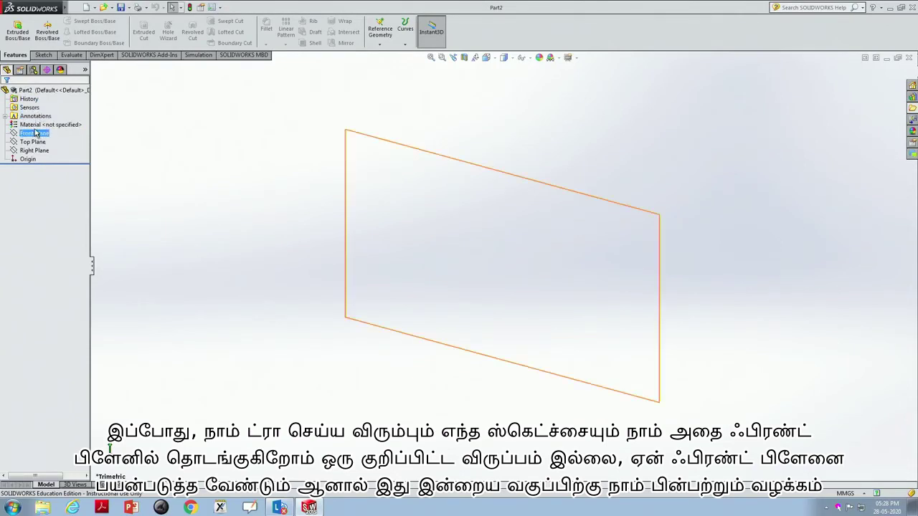
pyautogui.rightClick(34, 133)
pyautogui.click(77, 118)
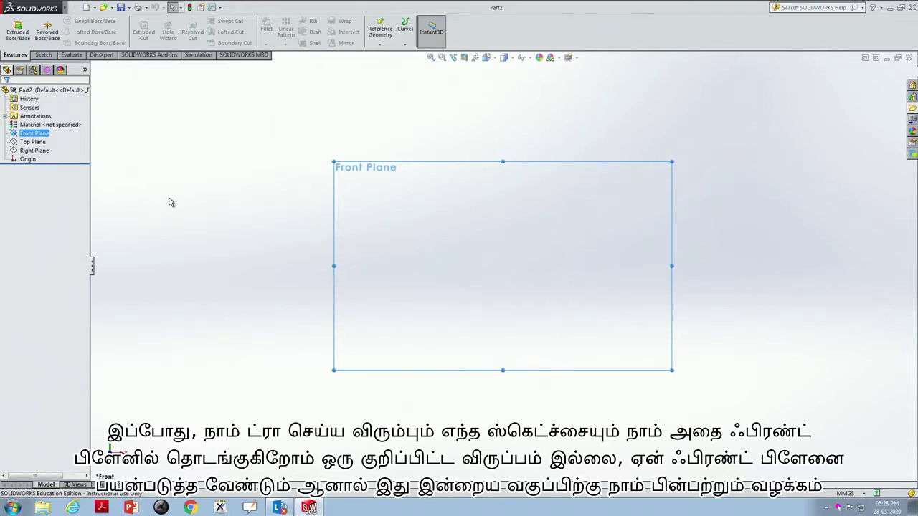
# Start a sketch on the Front Plane with the Polygon tool.
pyautogui.click(50, 57)
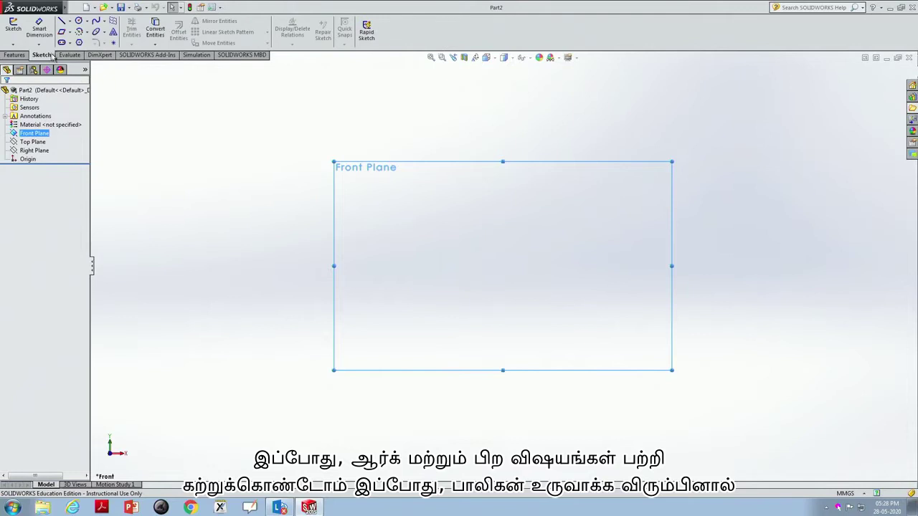
pyautogui.click(88, 33)
pyautogui.click(87, 33)
pyautogui.click(80, 42)
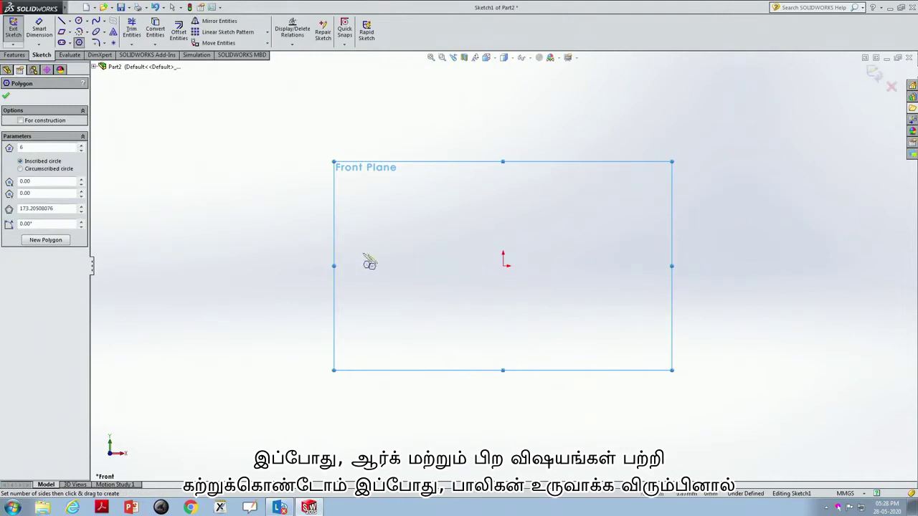
# Draw a hexagon centred on the origin and reduce it to 4 sides.
pyautogui.click(504, 261)
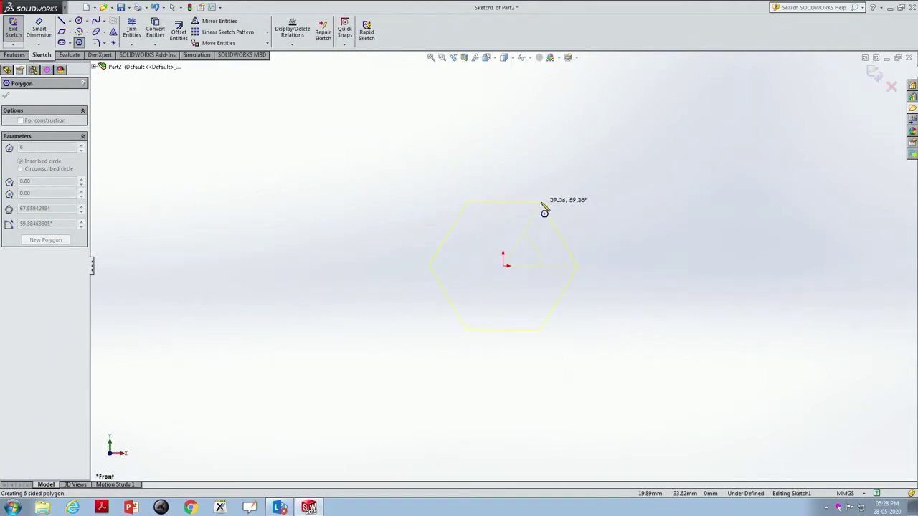
pyautogui.click(542, 205)
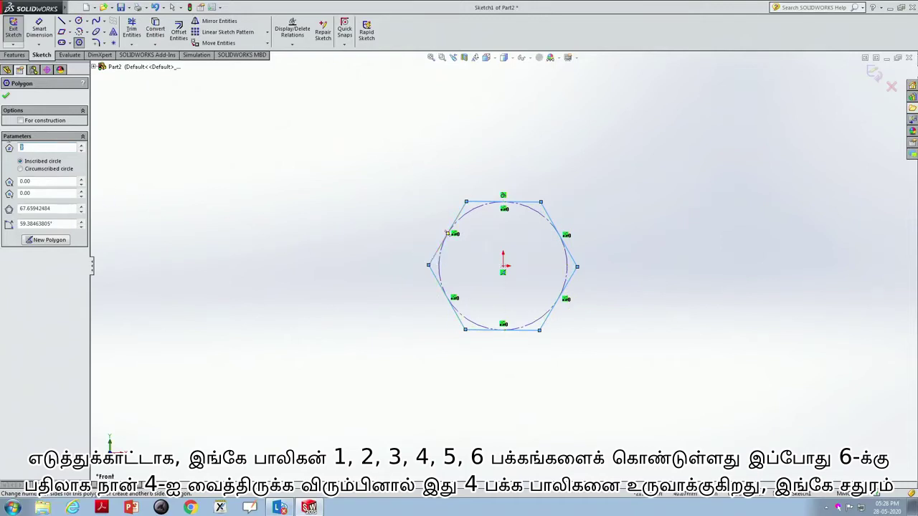
pyautogui.write('4')
pyautogui.click(39, 183)
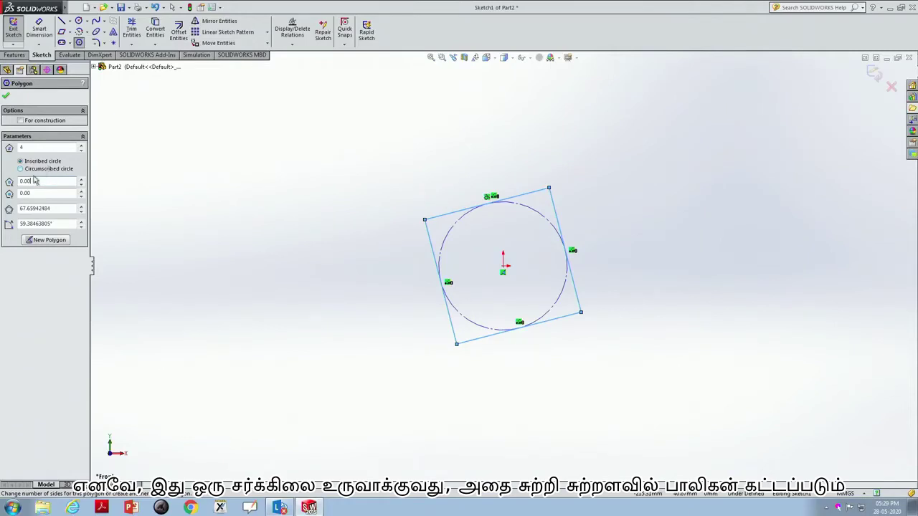
# Make the polygon 8-sided with a 90 mm circle diameter and 90° rotation angle.
pyautogui.doubleClick(33, 147)
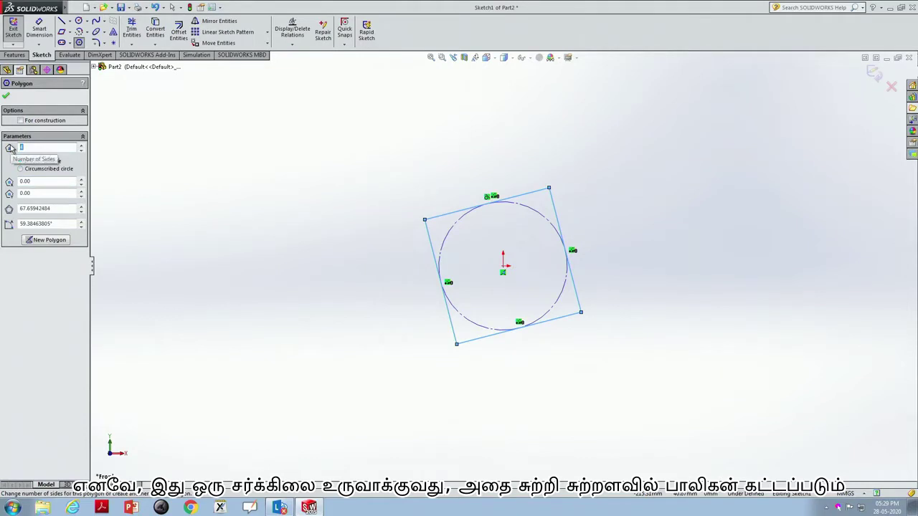
pyautogui.write('8')
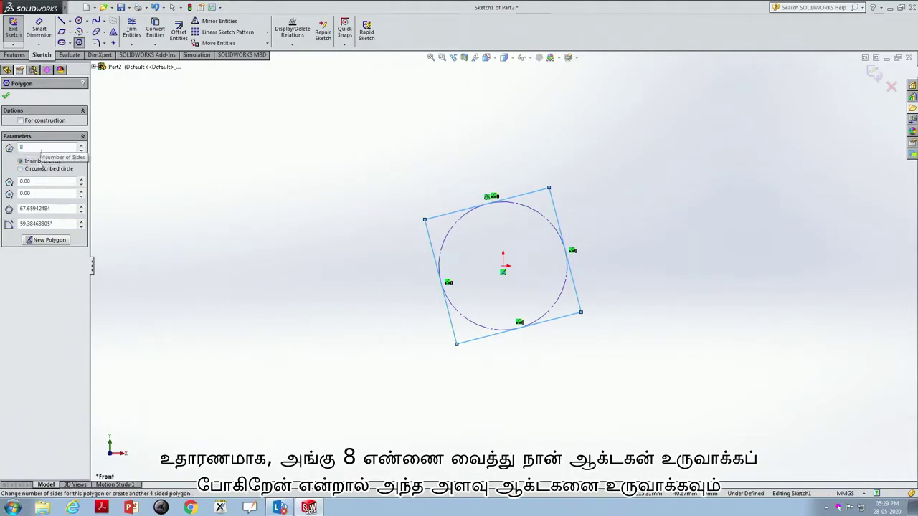
pyautogui.click(40, 181)
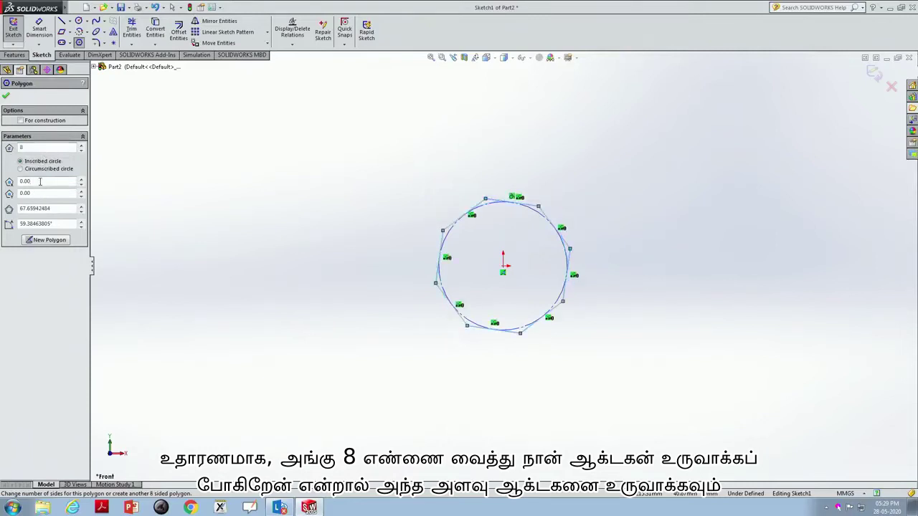
pyautogui.click(55, 209)
pyautogui.moveTo(53, 209); pyautogui.dragTo(16, 208)
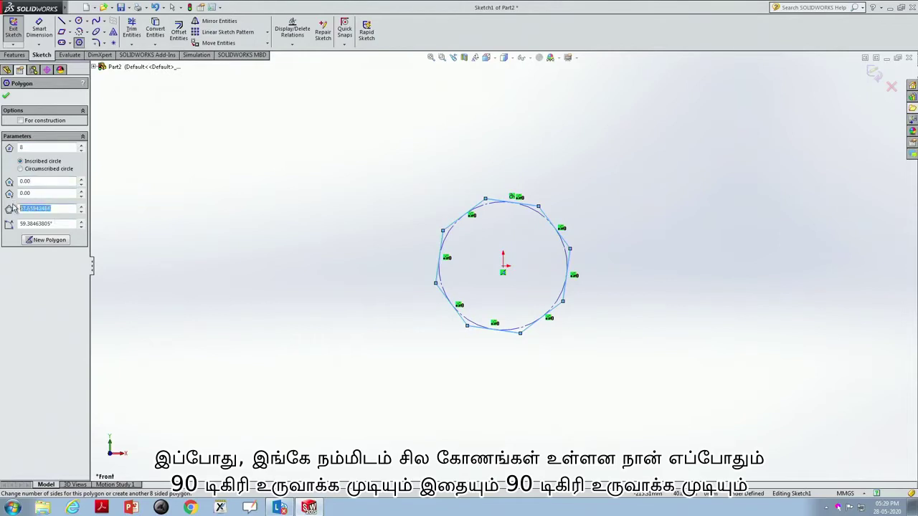
pyautogui.write('90')
pyautogui.click(62, 224)
pyautogui.moveTo(61, 224); pyautogui.dragTo(10, 217)
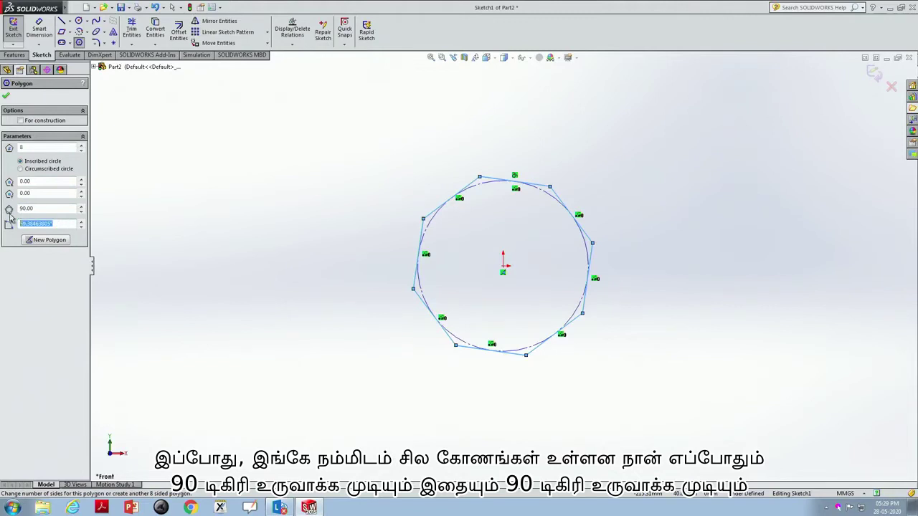
pyautogui.write('90')
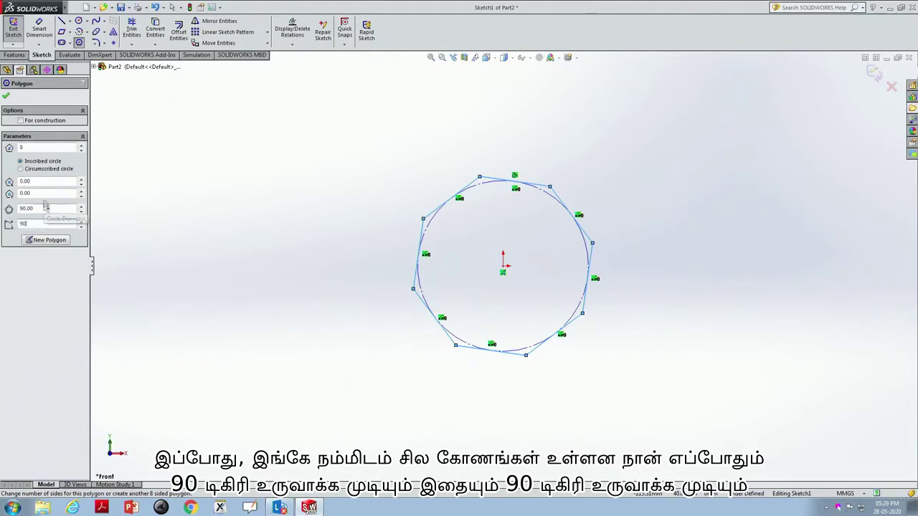
pyautogui.click(45, 208)
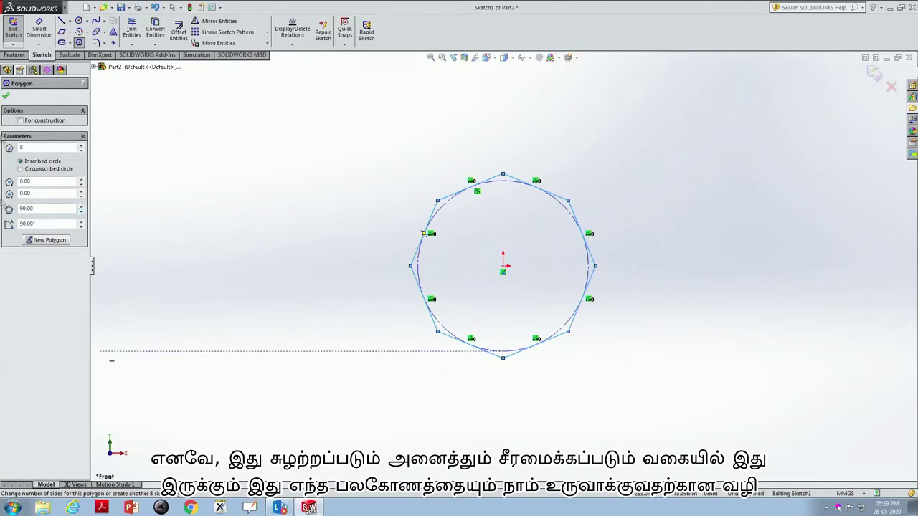
pyautogui.click(74, 7)
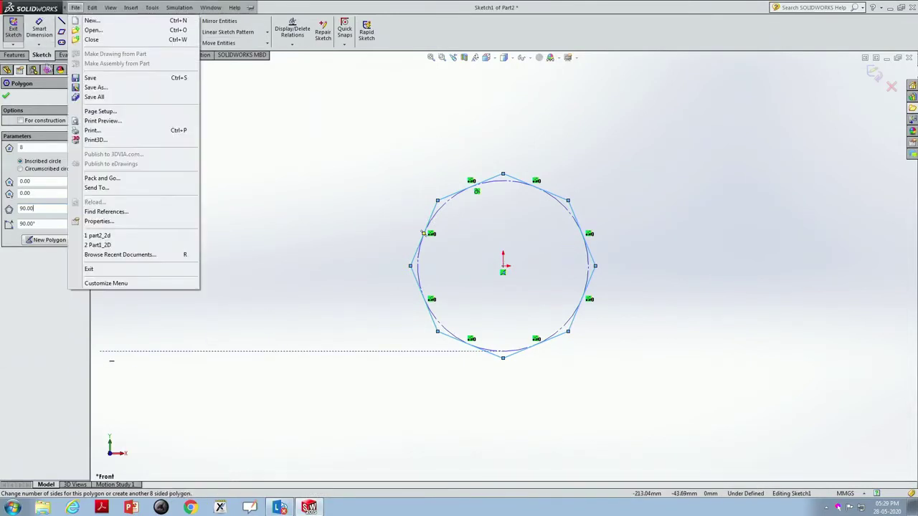
# Draw a second, smaller octagon at the upper left of the first and exit the Polygon tool.
pyautogui.click(281, 161)
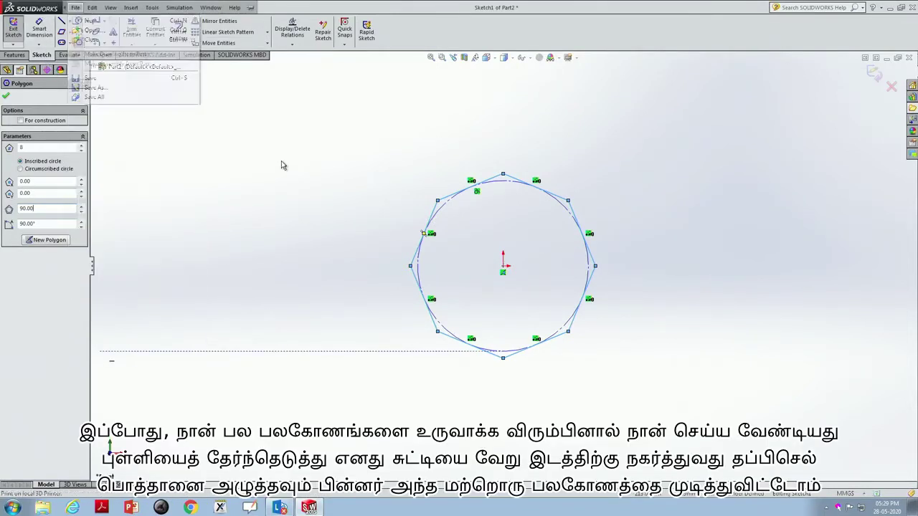
pyautogui.click(281, 163)
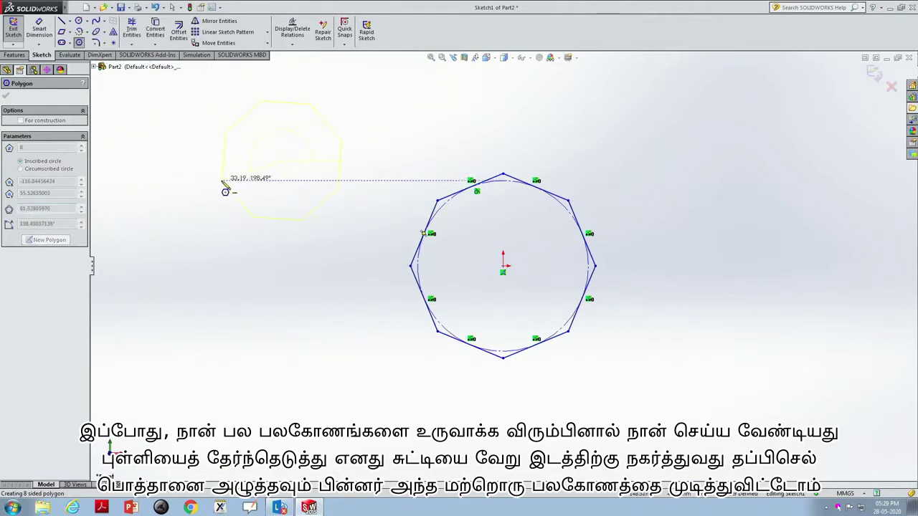
pyautogui.click(220, 187)
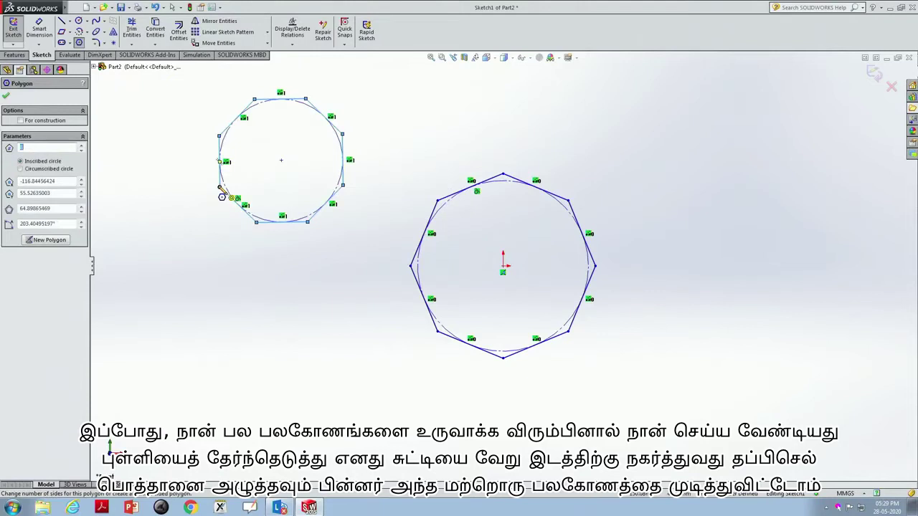
pyautogui.press('Escape')
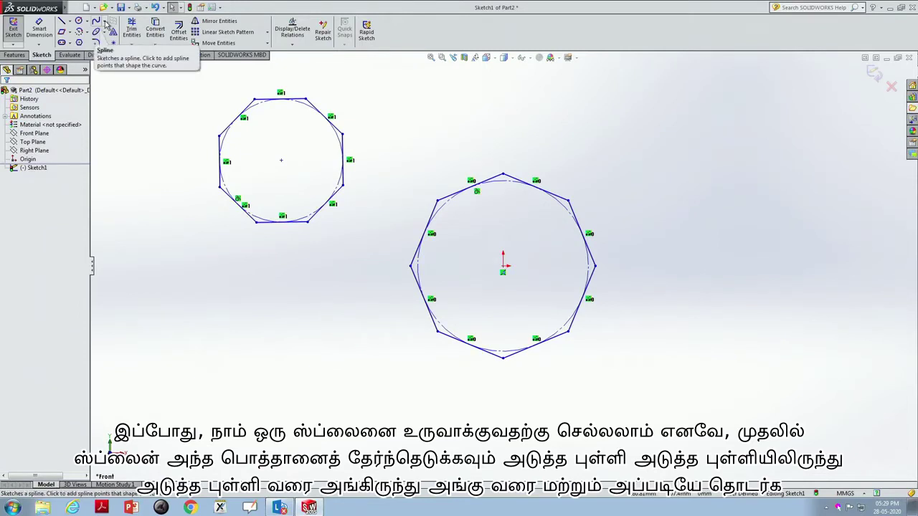
# Draw a wavy four-point spline in the lower left, below the smaller octagon.
pyautogui.click(105, 24)
pyautogui.click(116, 30)
pyautogui.click(206, 346)
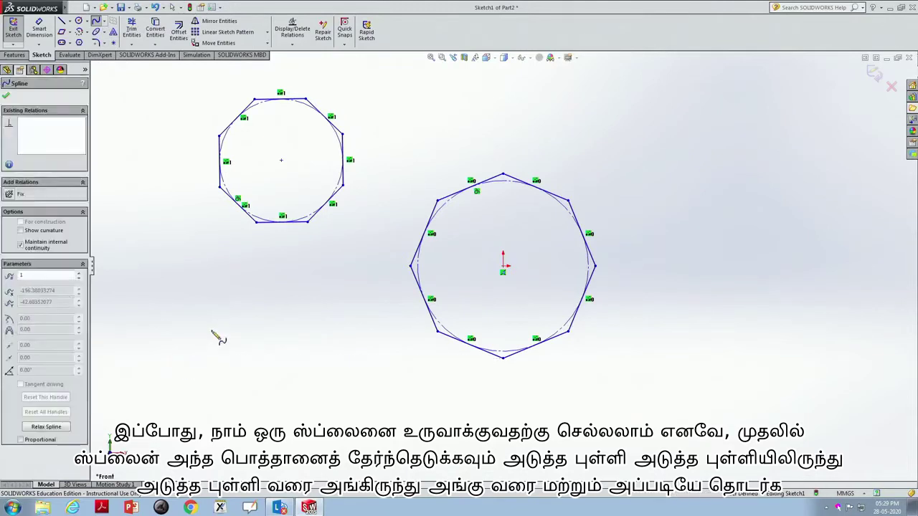
pyautogui.click(234, 313)
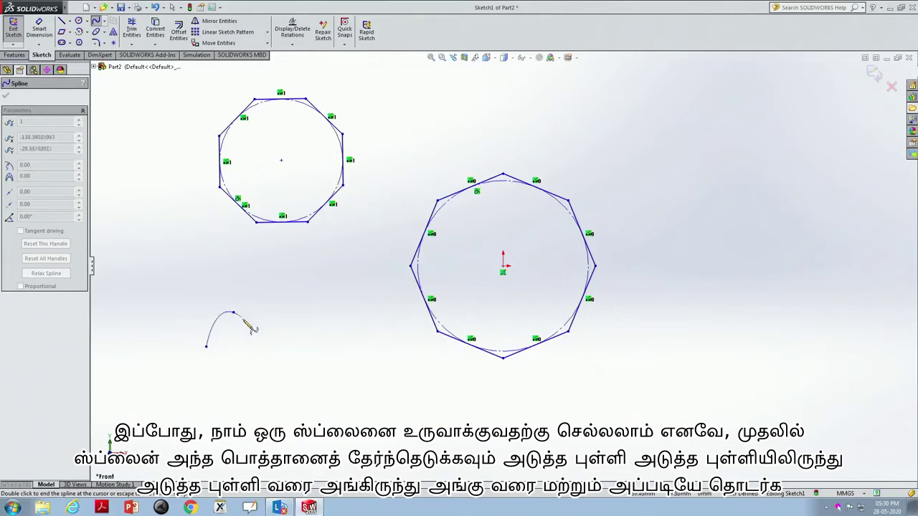
pyautogui.click(256, 346)
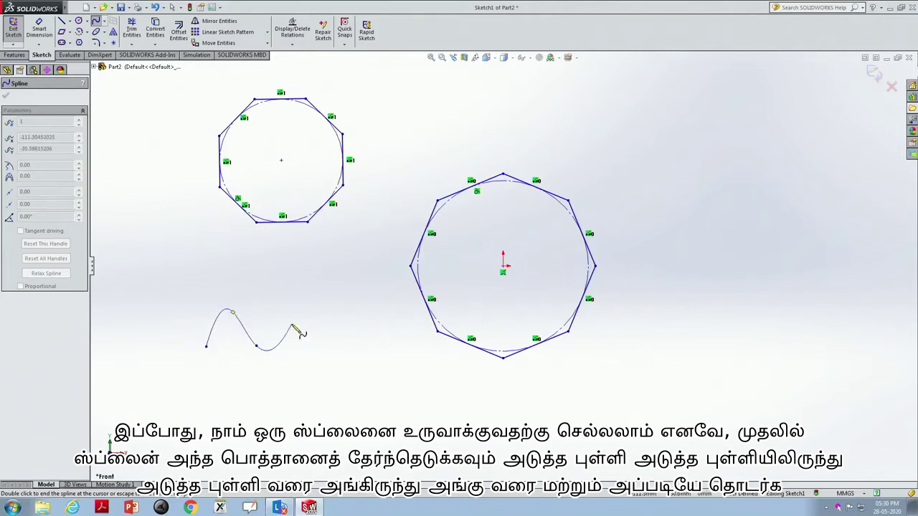
pyautogui.click(292, 324)
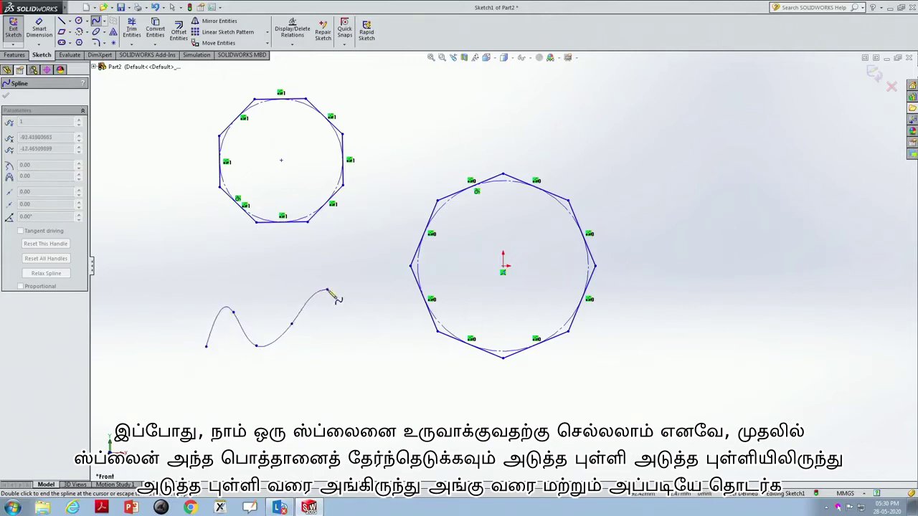
pyautogui.doubleClick(328, 291)
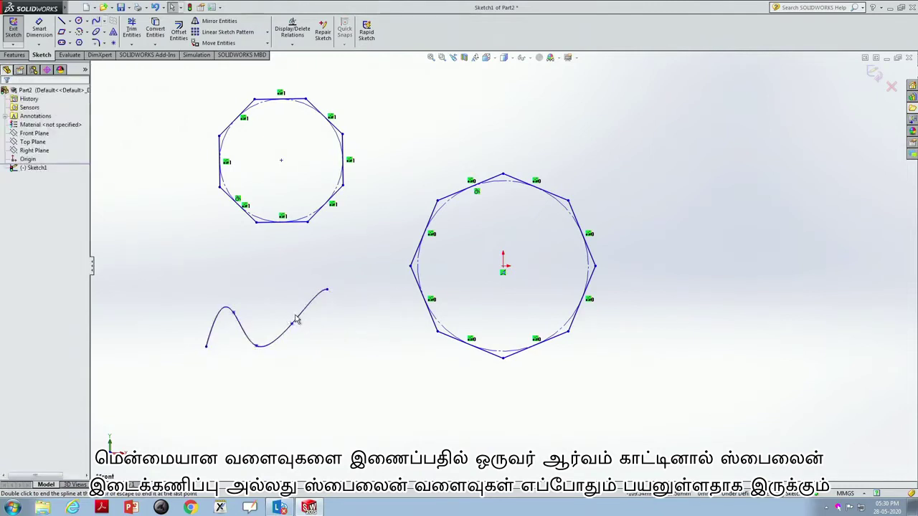
pyautogui.click(105, 22)
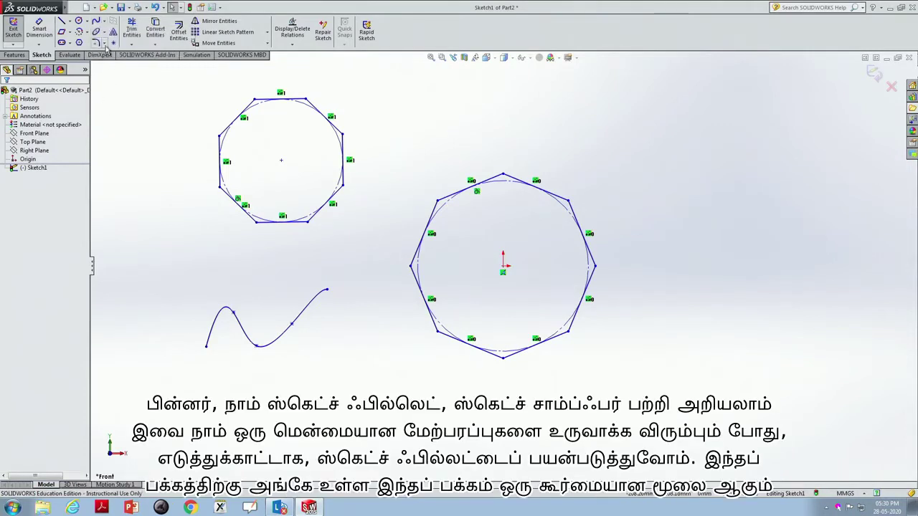
# Fillet the larger octagon's top-right corner with a 5 mm radius.
pyautogui.click(104, 45)
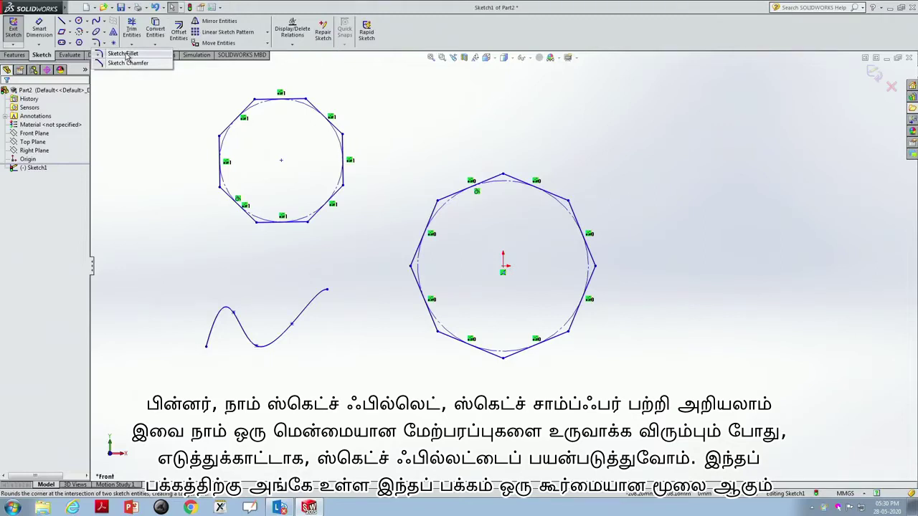
pyautogui.click(127, 57)
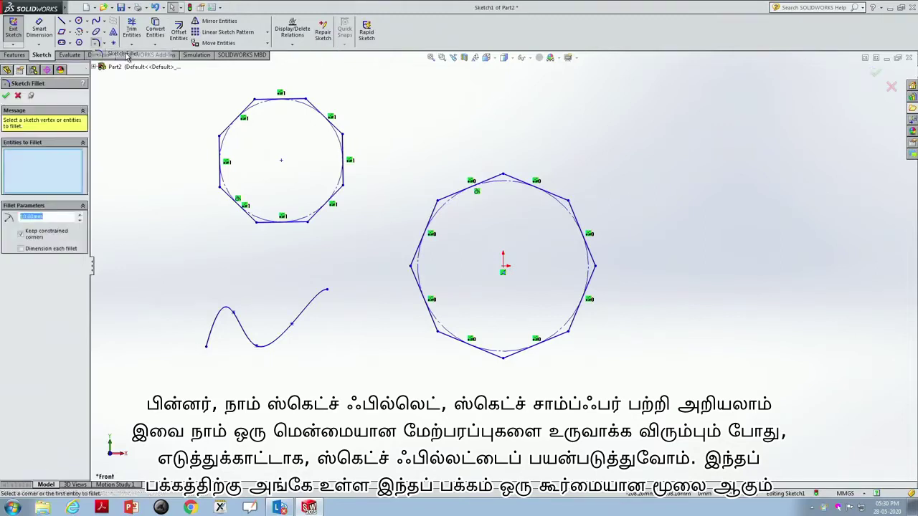
pyautogui.click(560, 200)
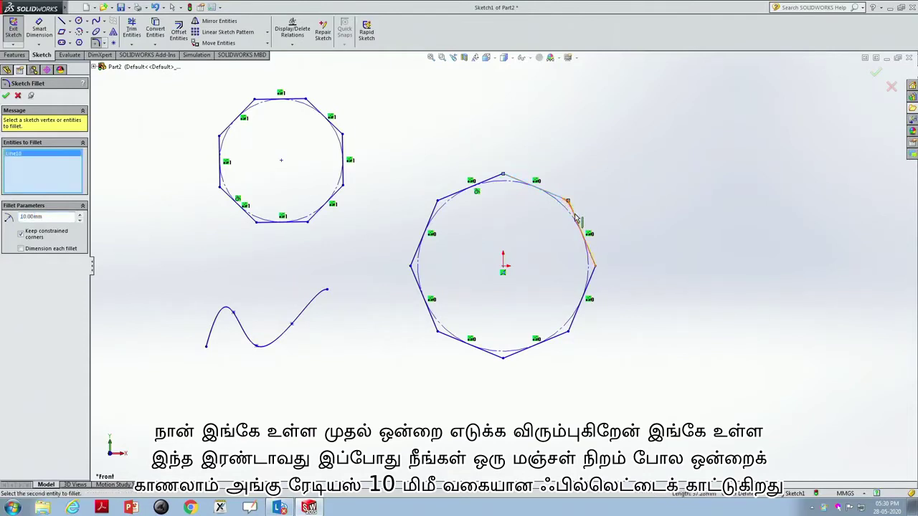
pyautogui.click(576, 219)
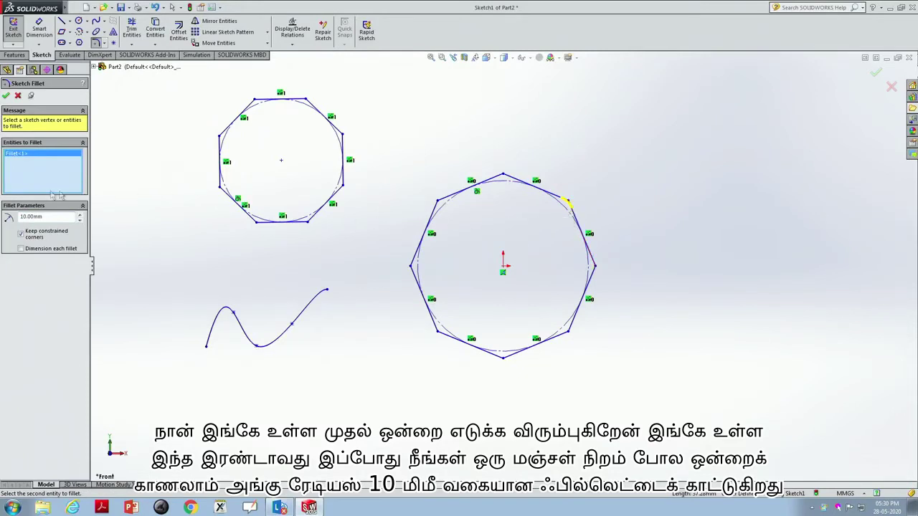
pyautogui.doubleClick(47, 218)
pyautogui.write('20')
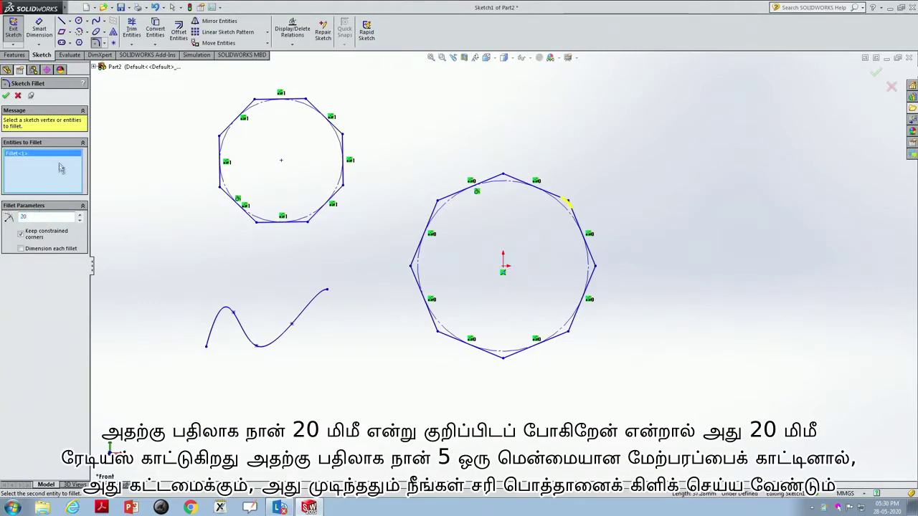
pyautogui.press('Return')
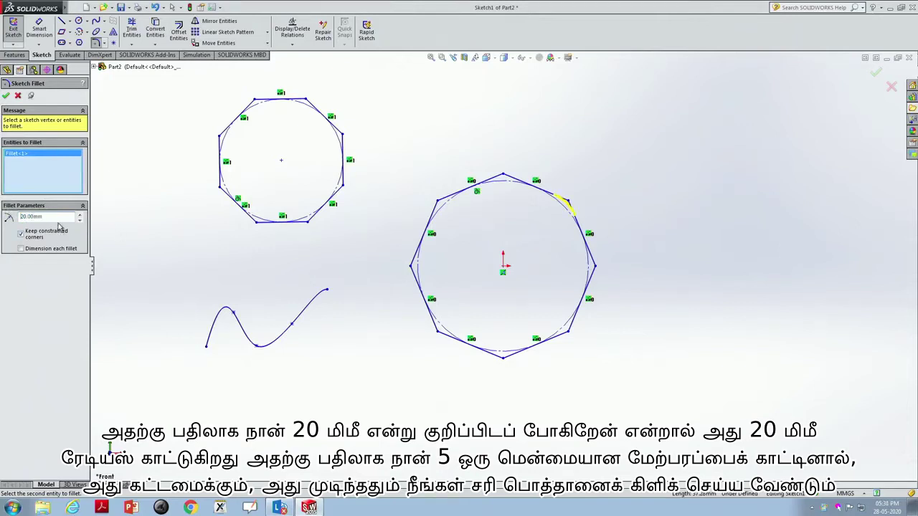
pyautogui.click(48, 218)
pyautogui.write('5')
pyautogui.press('Return')
pyautogui.click(6, 97)
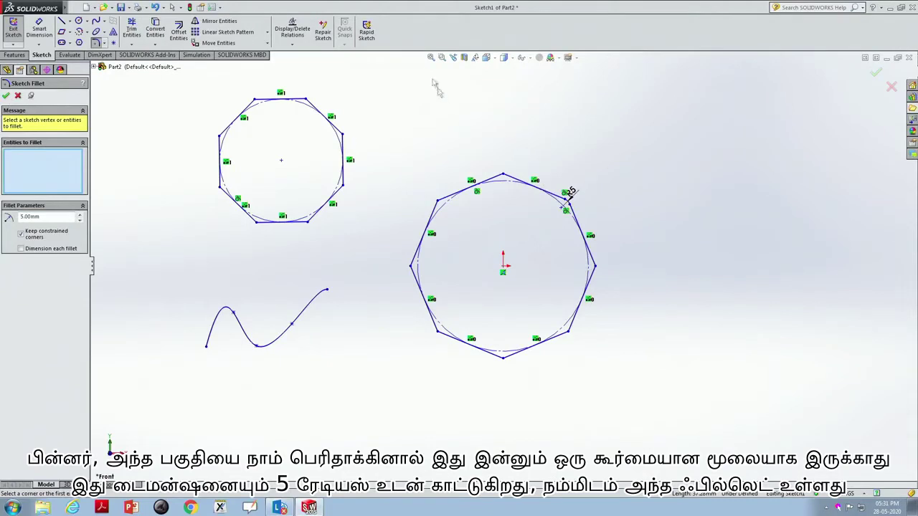
# Zoom in on the R5 filleted corner to inspect it.
pyautogui.click(442, 57)
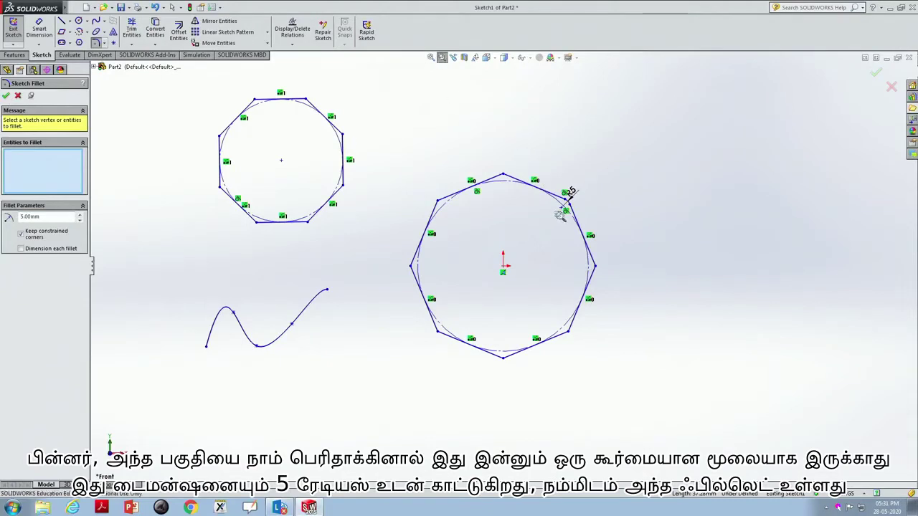
pyautogui.moveTo(552, 215); pyautogui.dragTo(586, 186)
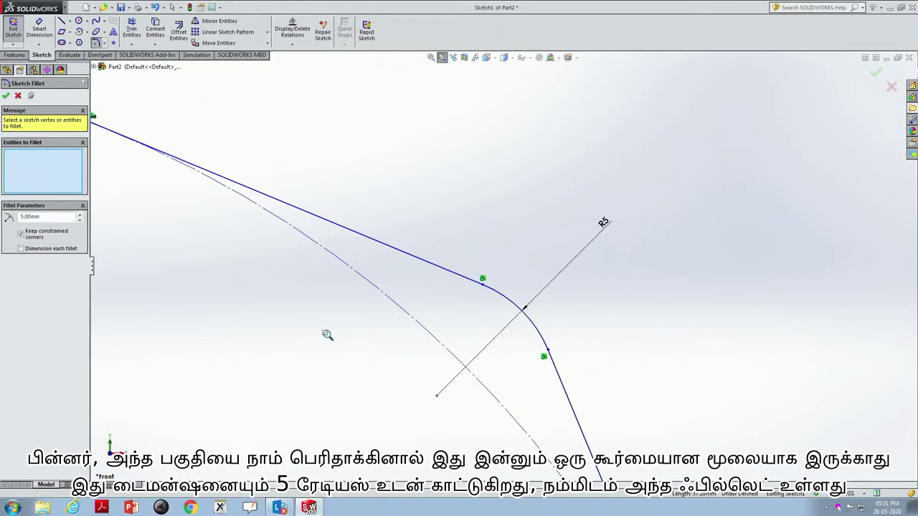
pyautogui.scroll(5, 326, 335)
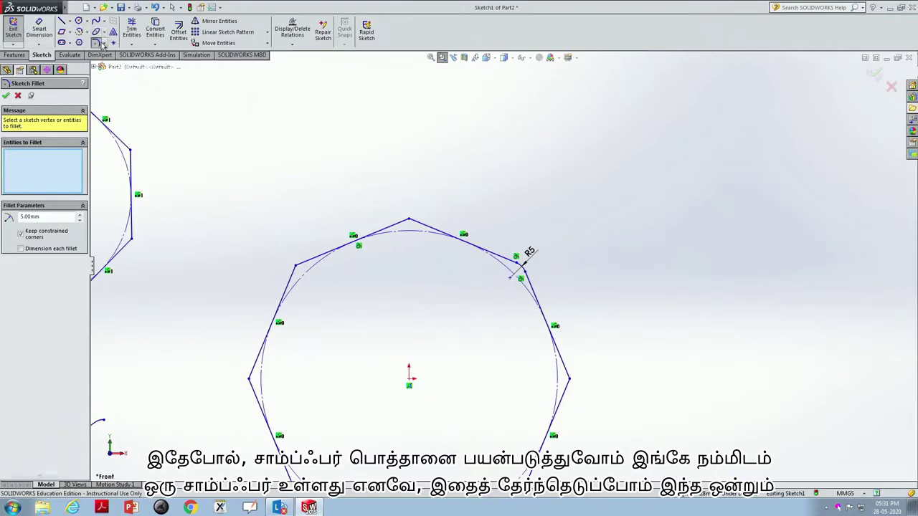
pyautogui.click(99, 32)
# Chamfer the larger octagon's top corner with equal 10 mm distances.
pyautogui.click(105, 34)
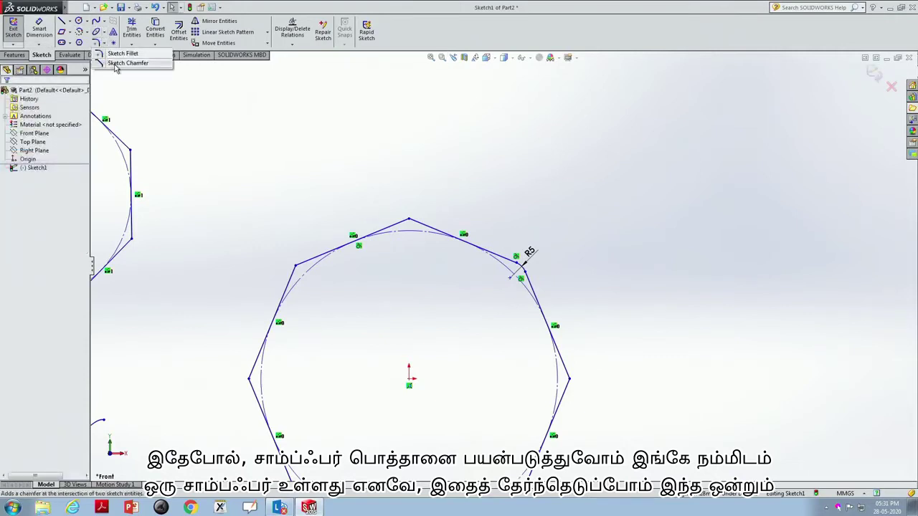
pyautogui.click(127, 63)
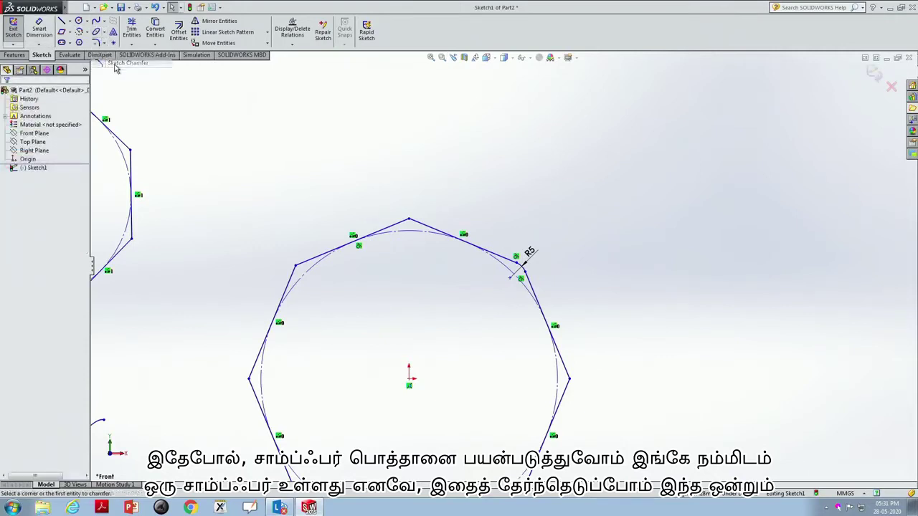
pyautogui.click(399, 228)
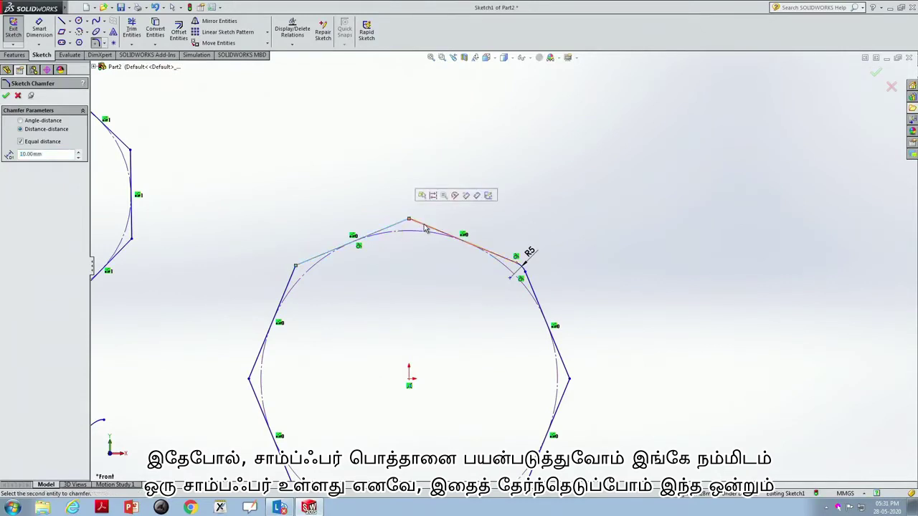
pyautogui.click(429, 228)
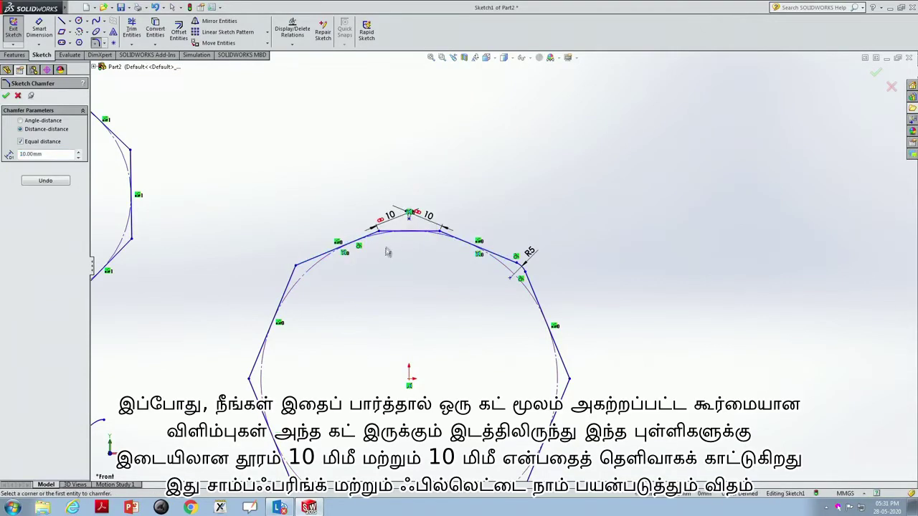
# Zoom in on the new top chamfer to inspect it.
pyautogui.click(442, 58)
pyautogui.moveTo(352, 268)
pyautogui.mouseDown()
pyautogui.moveTo(473, 190)
pyautogui.moveTo(478, 175)
pyautogui.mouseUp()
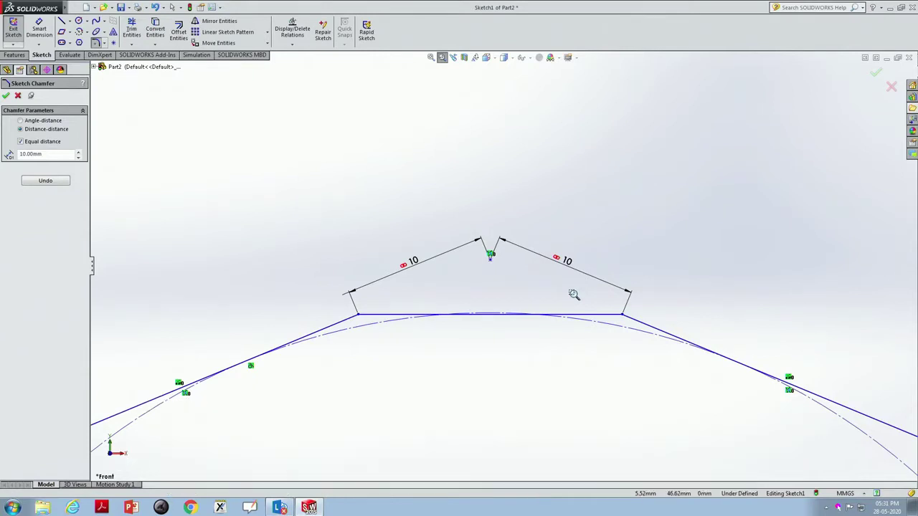
pyautogui.scroll(3, 570, 300)
pyautogui.scroll(-2, 570, 299)
pyautogui.scroll(-6, 570, 300)
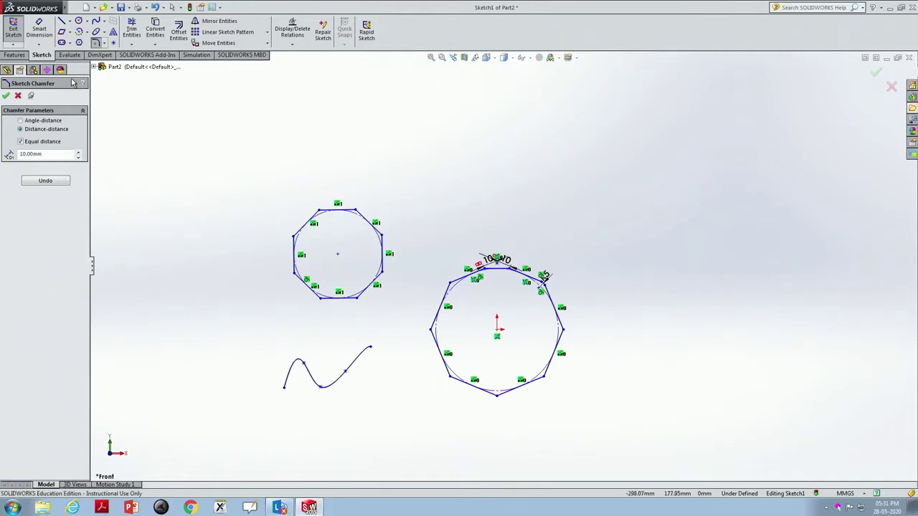
# Power-trim the octagon's upper-right and lower-right edges and remove the wavy spline.
pyautogui.click(132, 33)
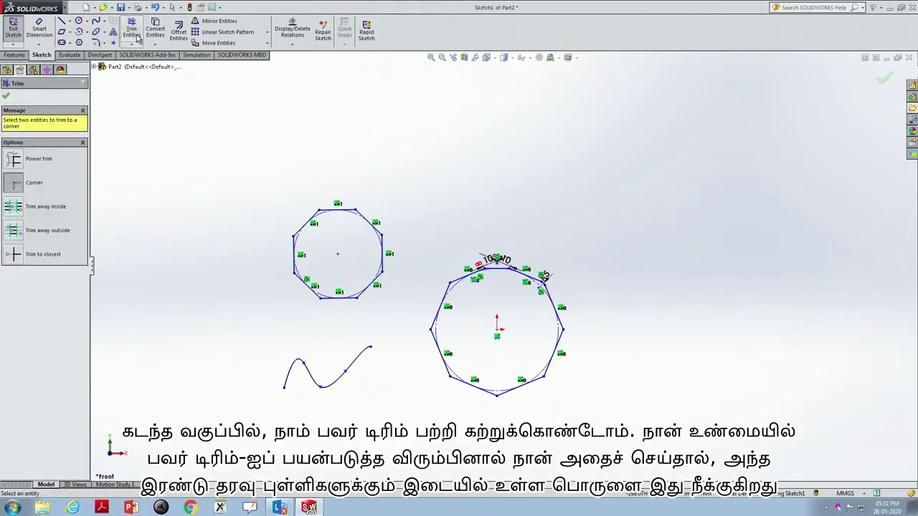
pyautogui.click(19, 161)
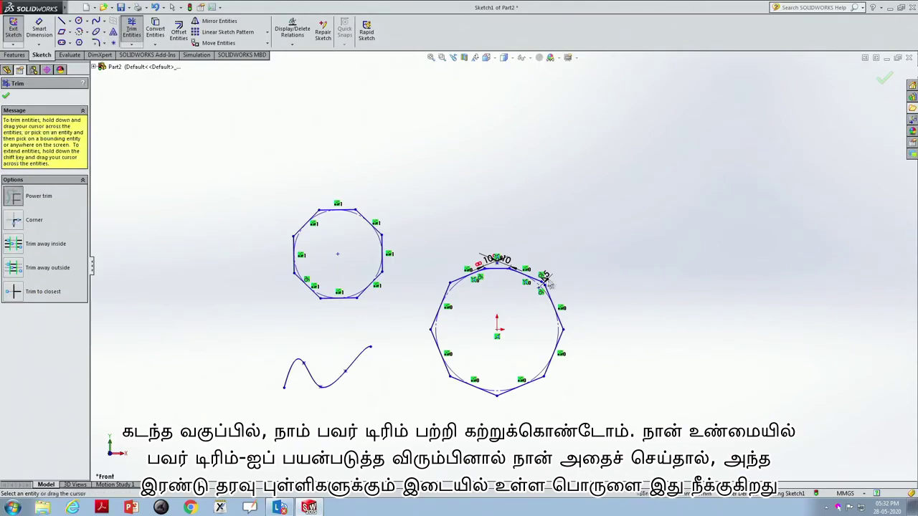
pyautogui.moveTo(542, 313); pyautogui.dragTo(568, 300)
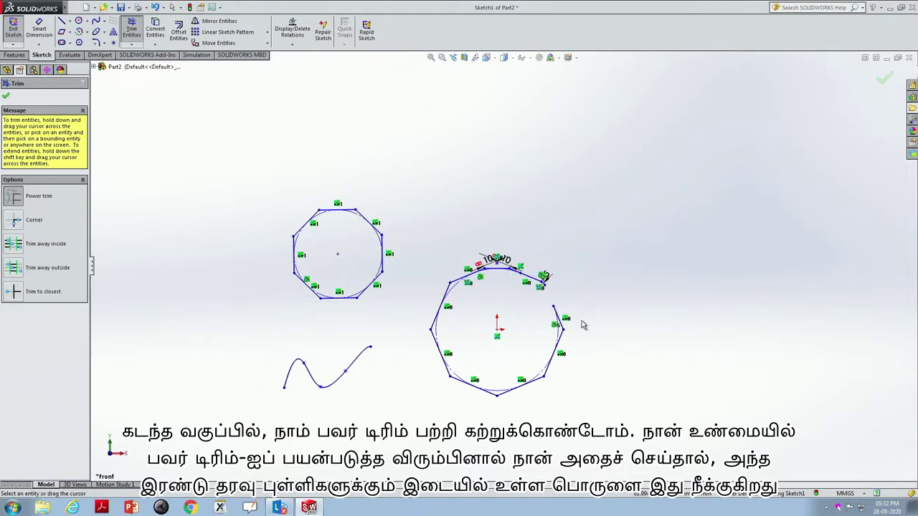
pyautogui.moveTo(529, 368); pyautogui.dragTo(539, 423)
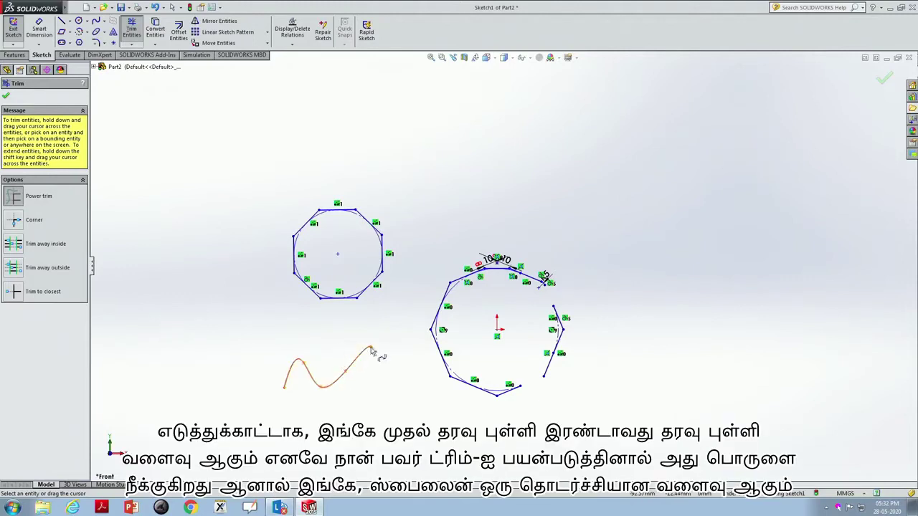
pyautogui.moveTo(352, 356); pyautogui.dragTo(384, 399)
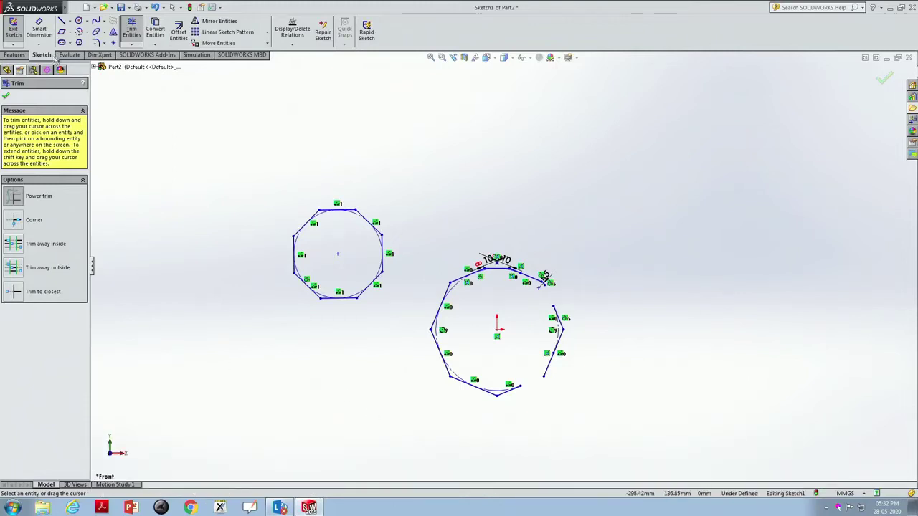
# Draw a horizontal ellipse in the upper right, beside the two octagons.
pyautogui.click(103, 34)
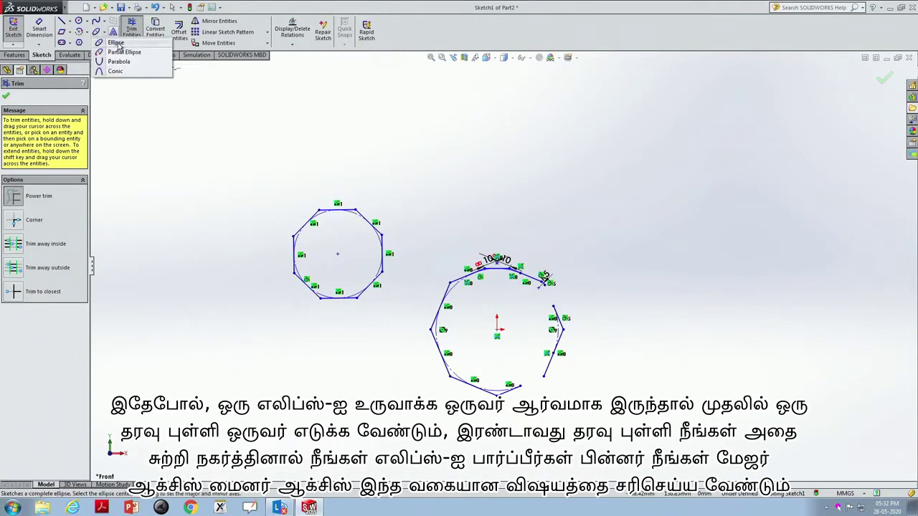
pyautogui.click(117, 44)
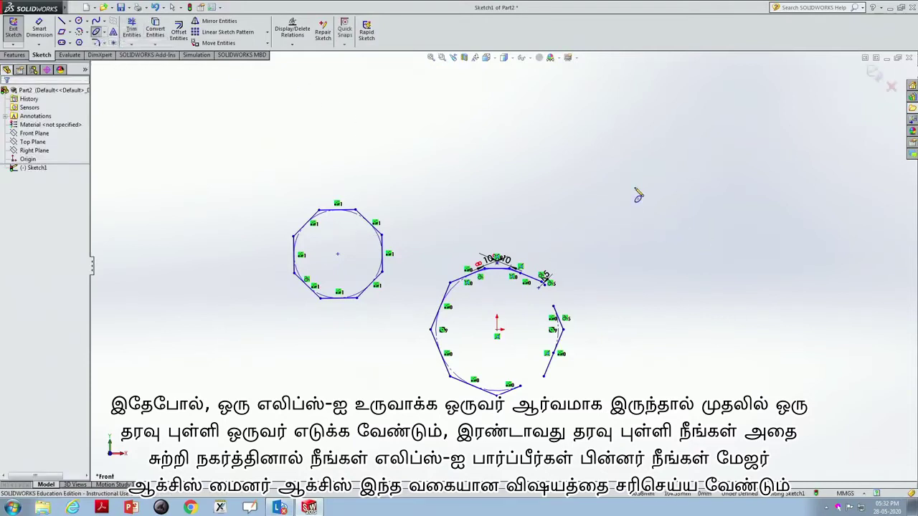
pyautogui.click(634, 187)
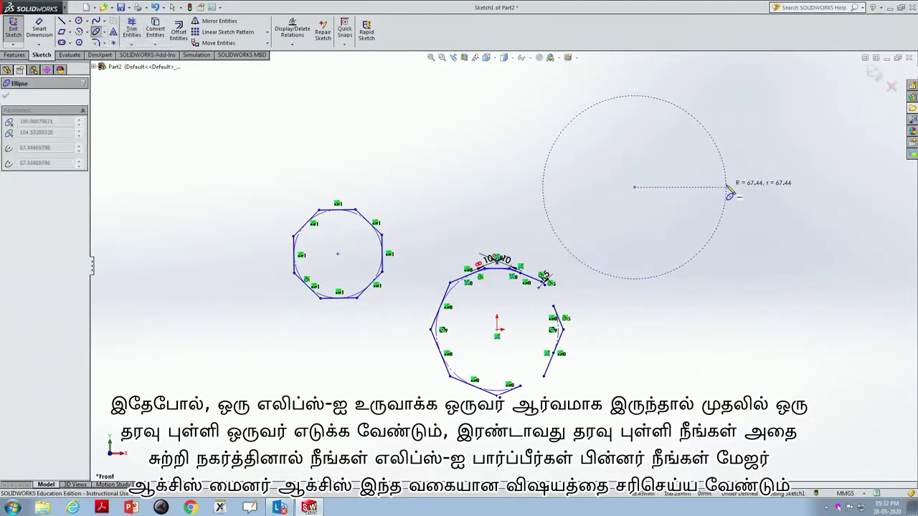
pyautogui.click(726, 187)
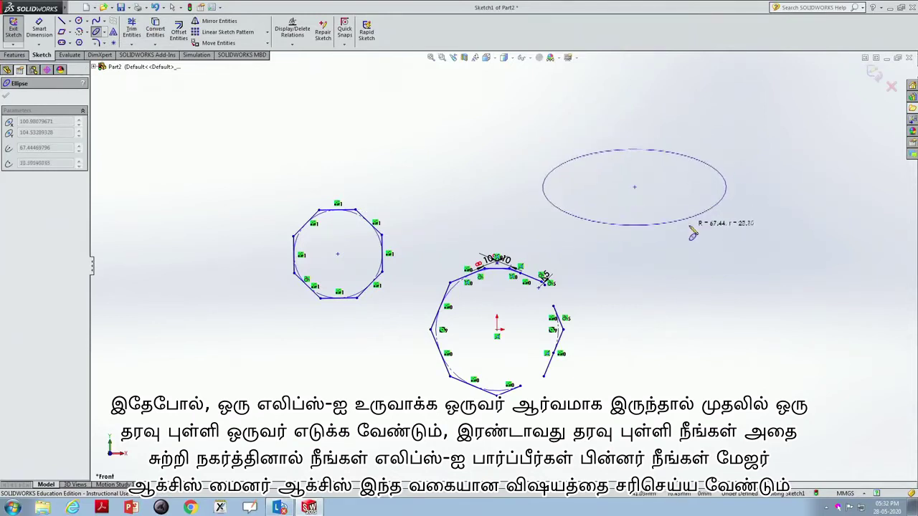
pyautogui.click(692, 230)
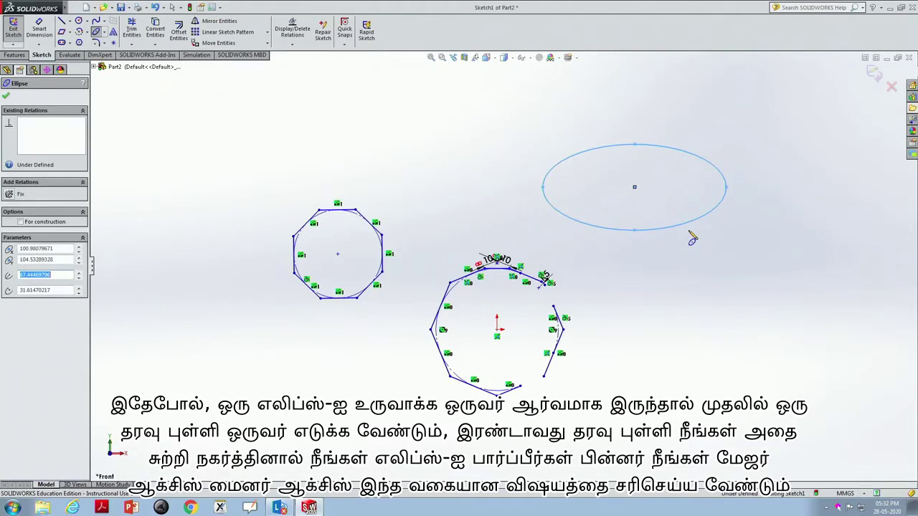
pyautogui.press('Escape')
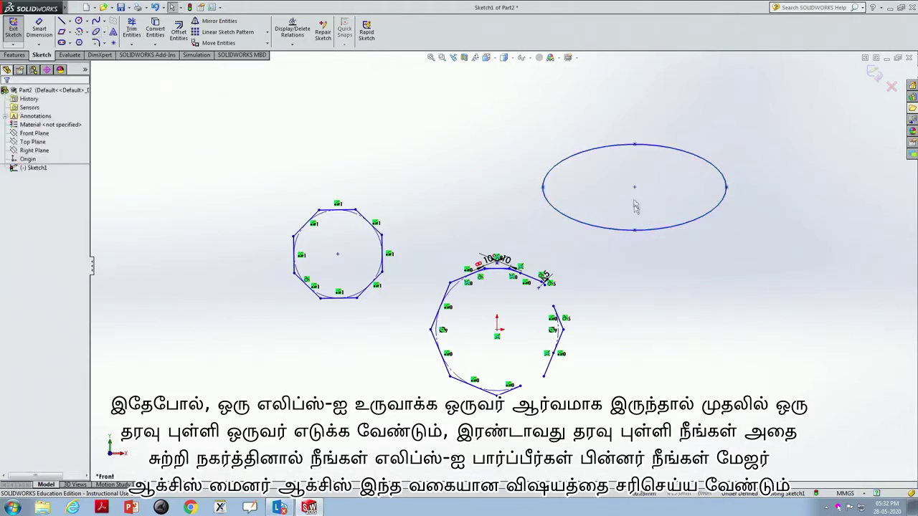
# Draw a horizontal line from the ellipse centre to its right edge.
pyautogui.press('d')
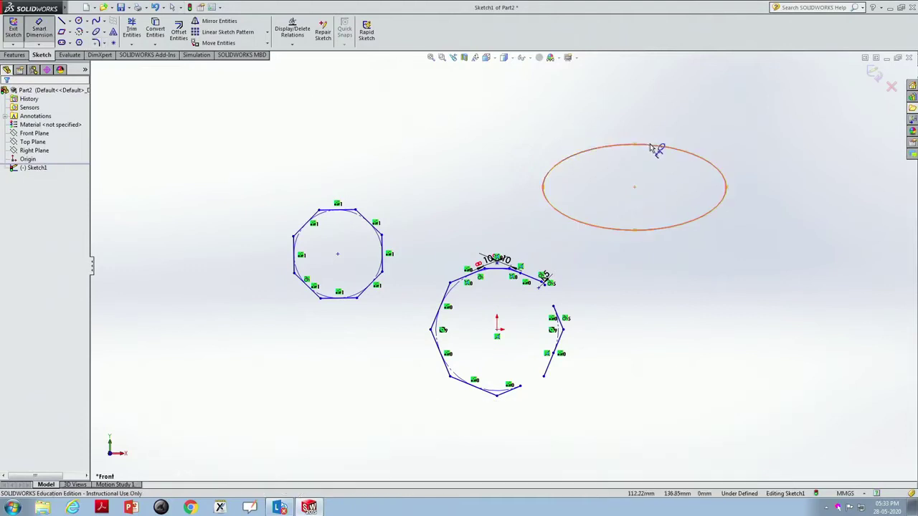
pyautogui.click(651, 147)
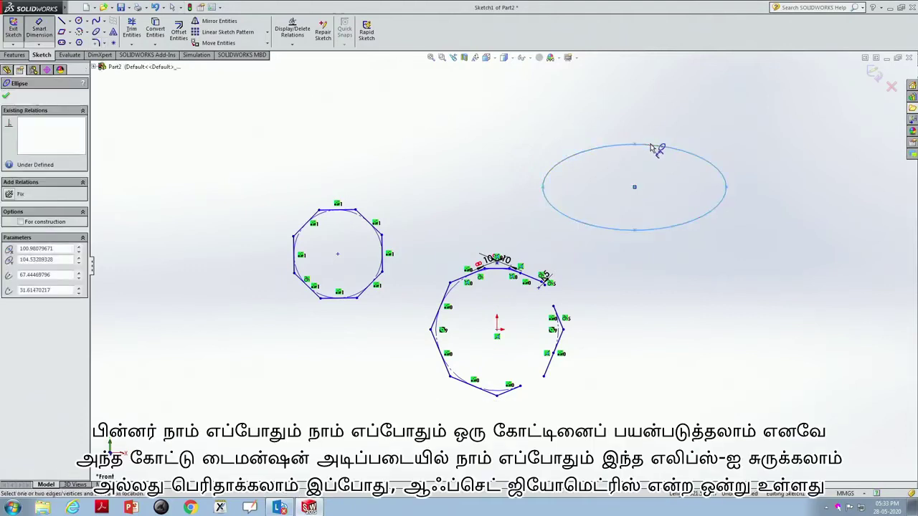
pyautogui.click(634, 188)
pyautogui.press('Escape')
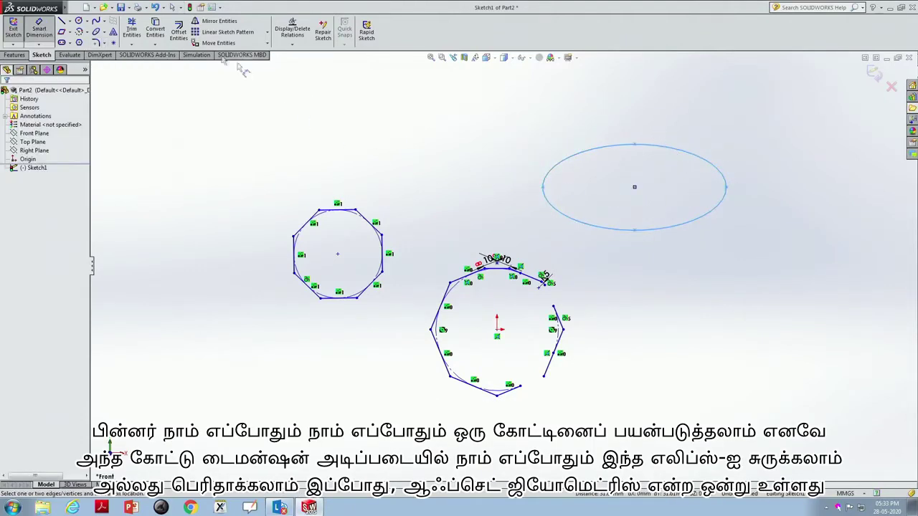
pyautogui.click(70, 22)
pyautogui.click(78, 33)
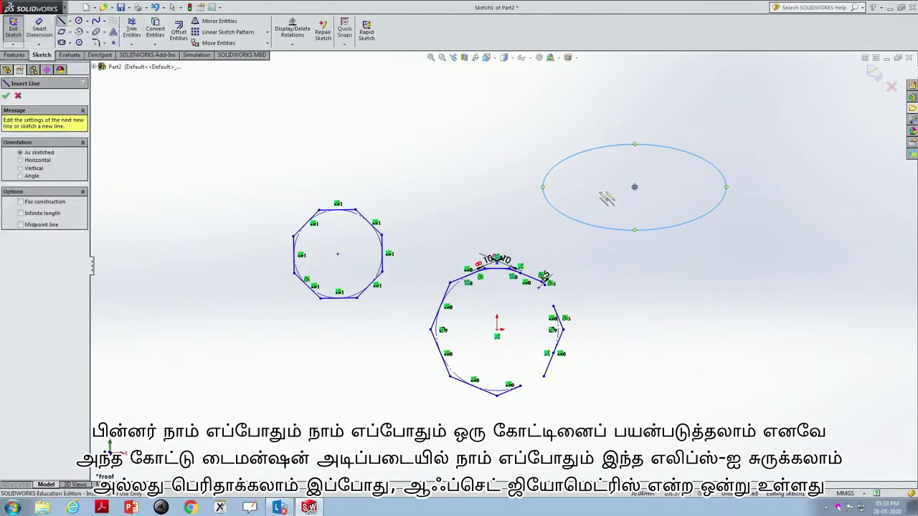
pyautogui.click(634, 188)
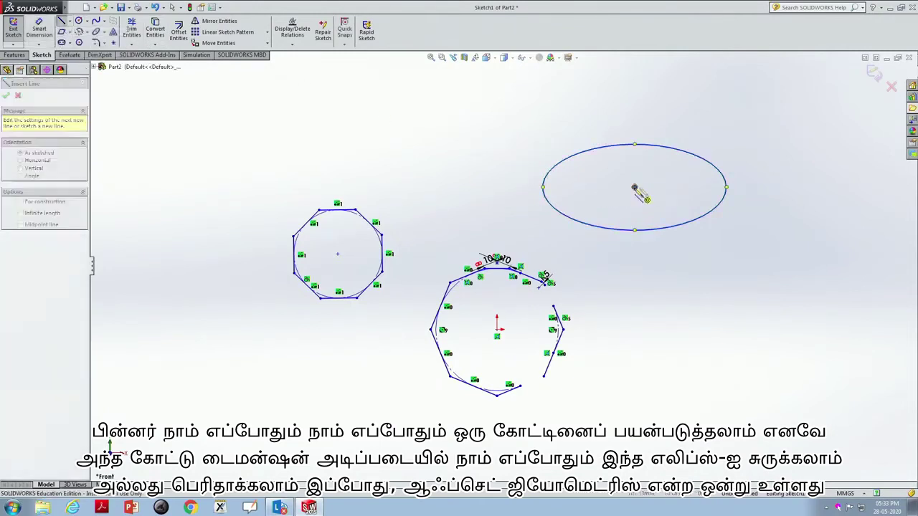
pyautogui.click(726, 188)
pyautogui.press('Escape')
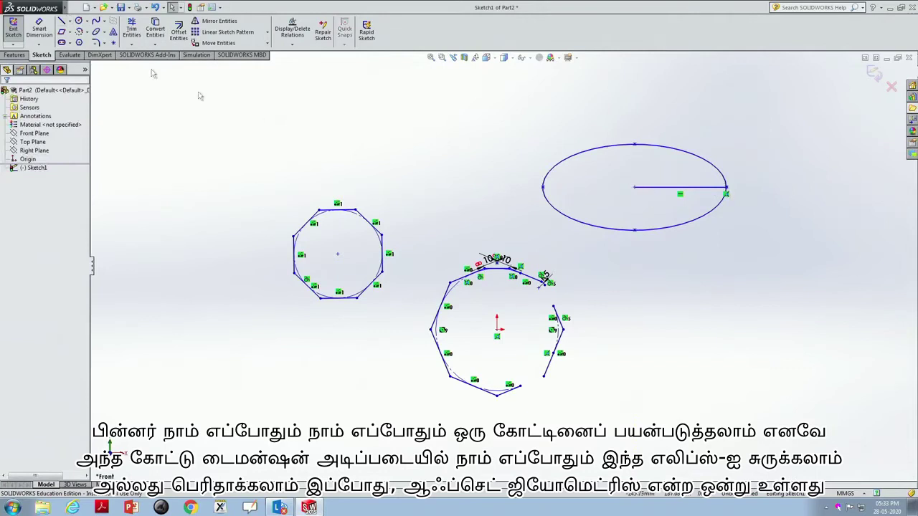
# Dimension the ellipse's radius line to 60.
pyautogui.click(41, 31)
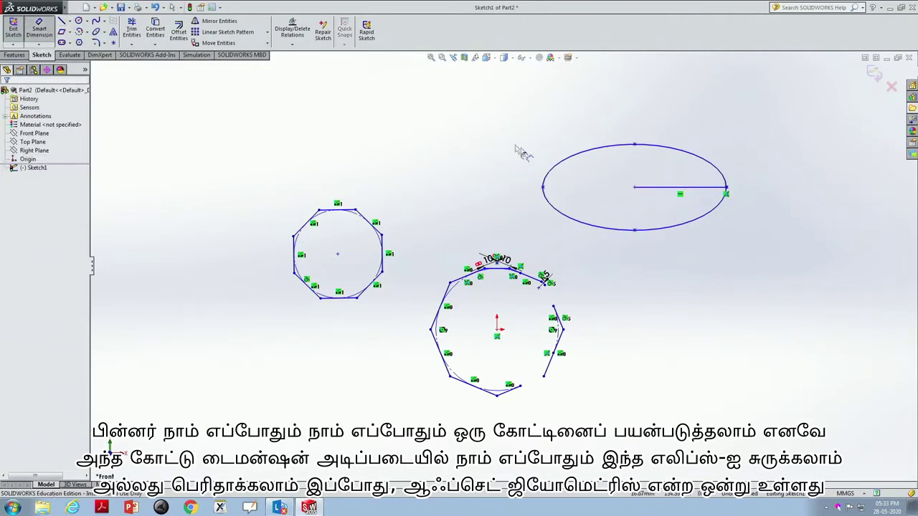
pyautogui.click(699, 189)
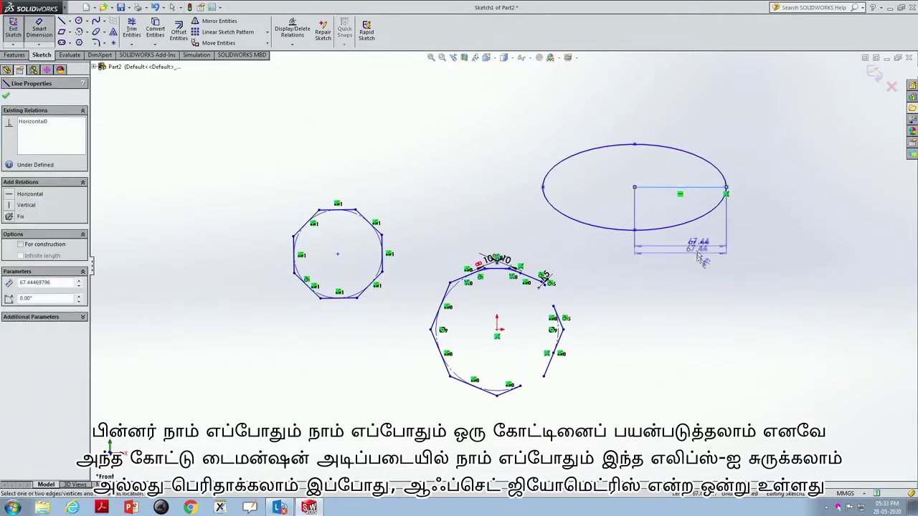
pyautogui.click(699, 280)
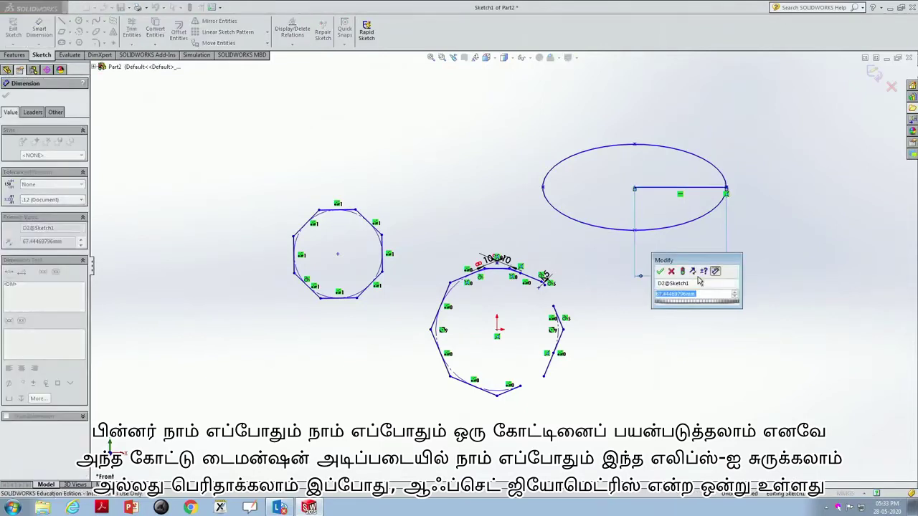
pyautogui.write('60')
pyautogui.press('Return')
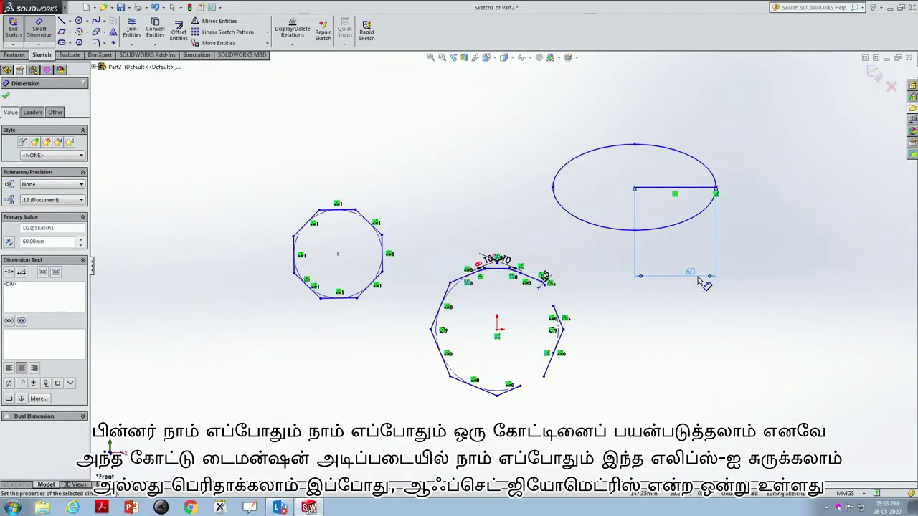
pyautogui.click(638, 323)
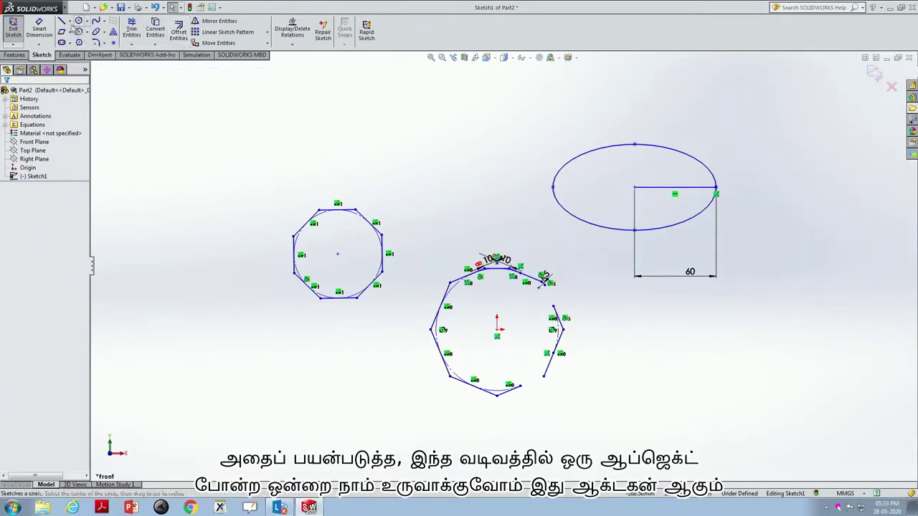
# Draw an eight-sided polygon at the lower left and delete its construction circle.
pyautogui.click(79, 42)
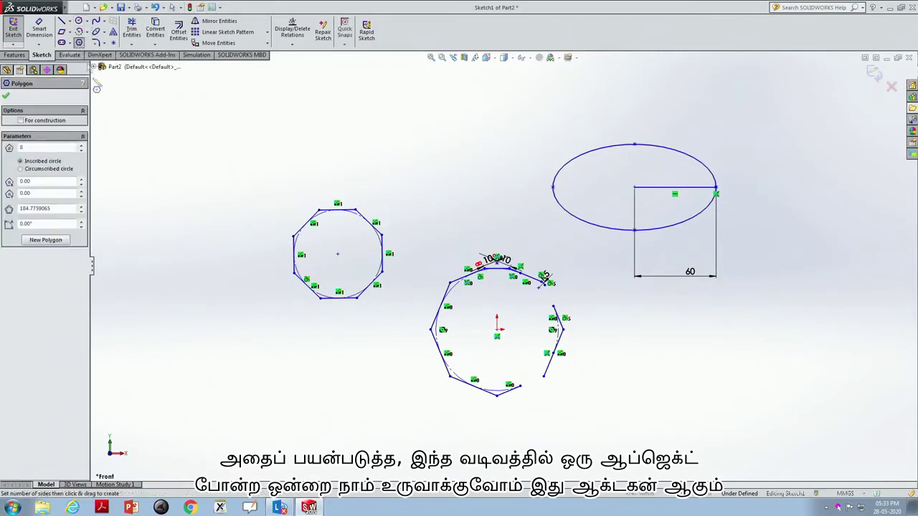
pyautogui.click(177, 390)
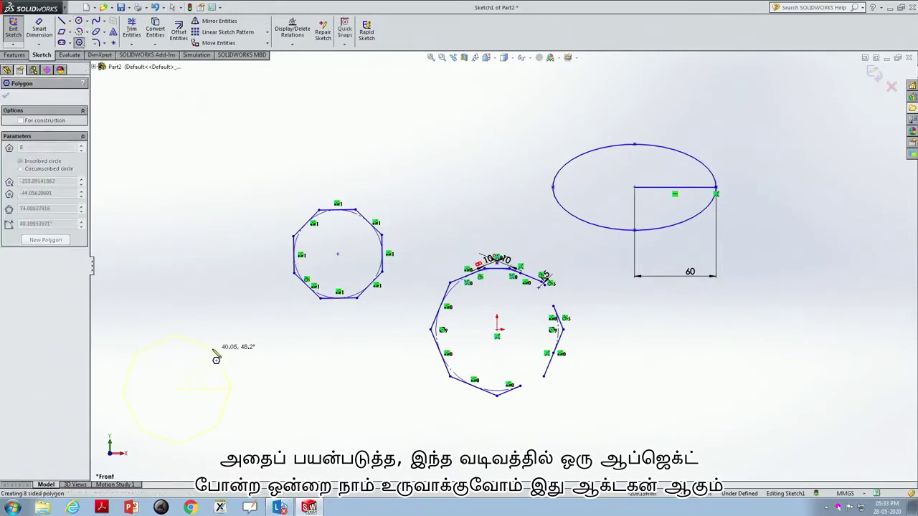
pyautogui.click(216, 359)
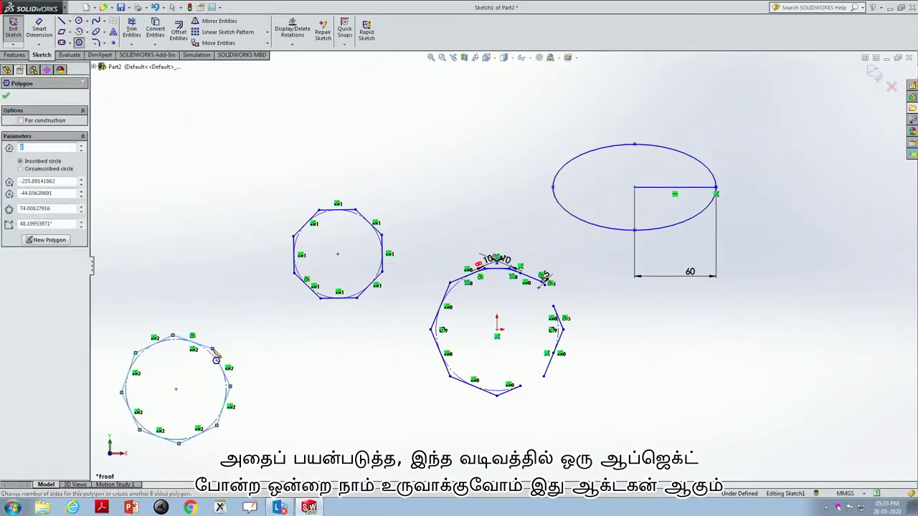
pyautogui.press('Escape')
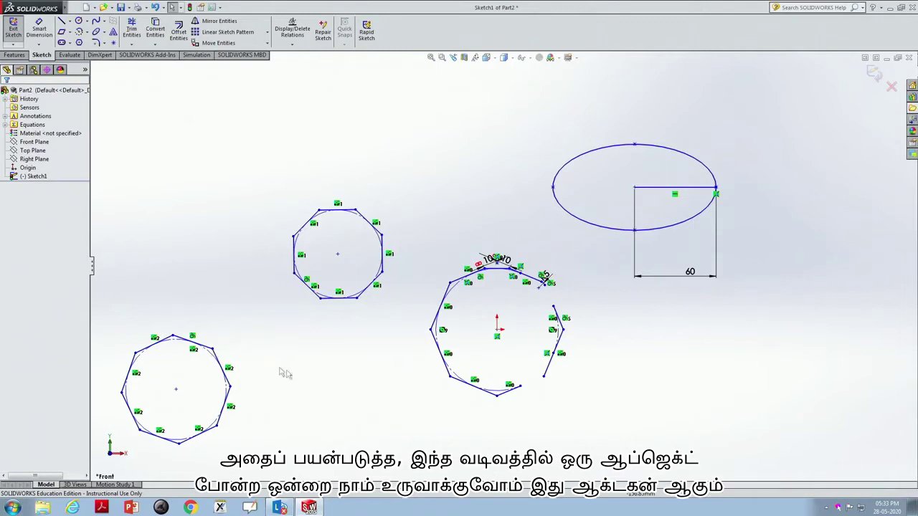
pyautogui.click(173, 344)
pyautogui.press('Delete')
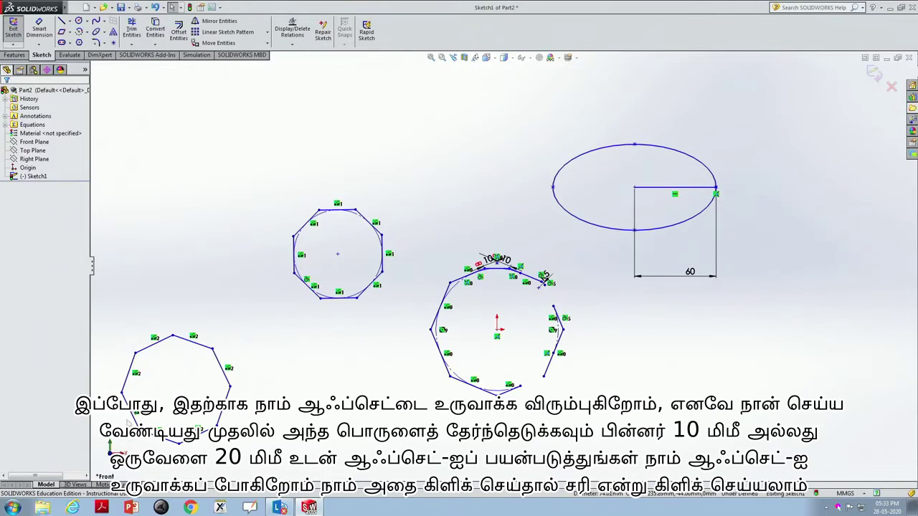
# Offset the lower-left octagon 20 mm outward.
pyautogui.moveTo(101, 321); pyautogui.dragTo(259, 459)
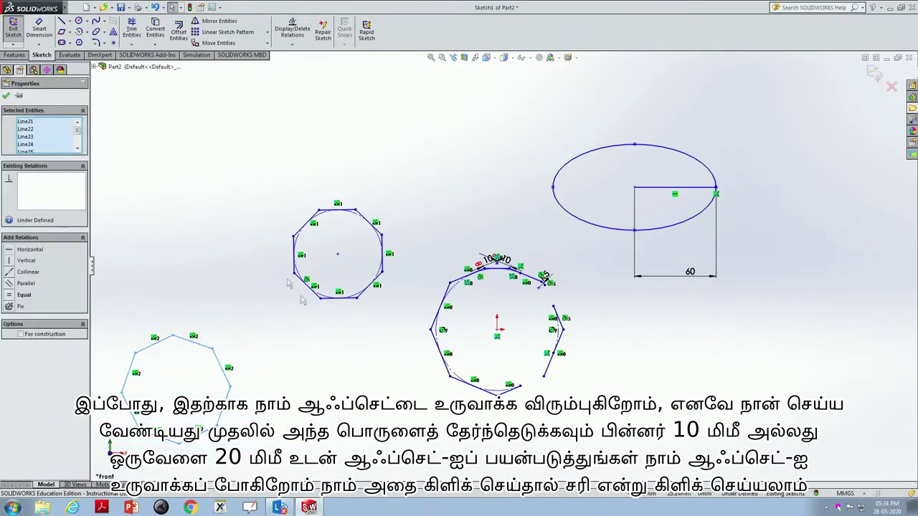
pyautogui.click(178, 32)
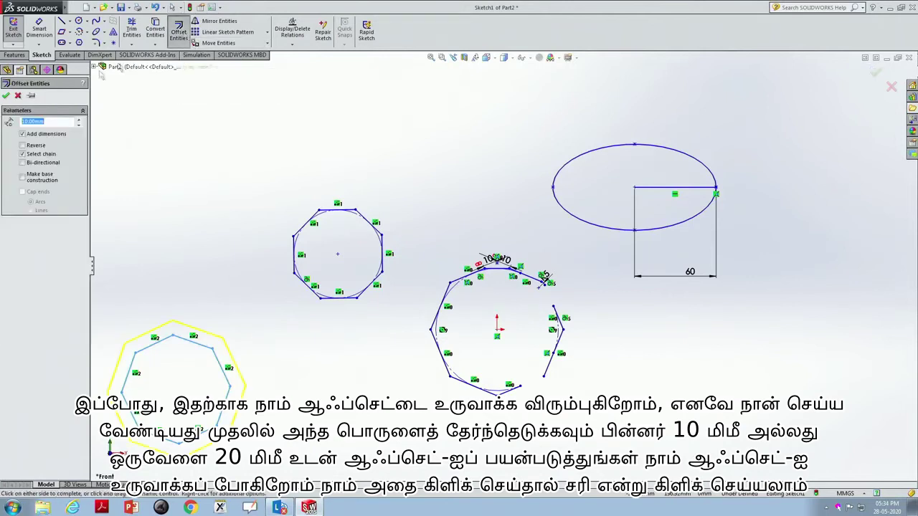
pyautogui.click(55, 122)
pyautogui.doubleClick(55, 121)
pyautogui.write('2')
pyautogui.press('Return')
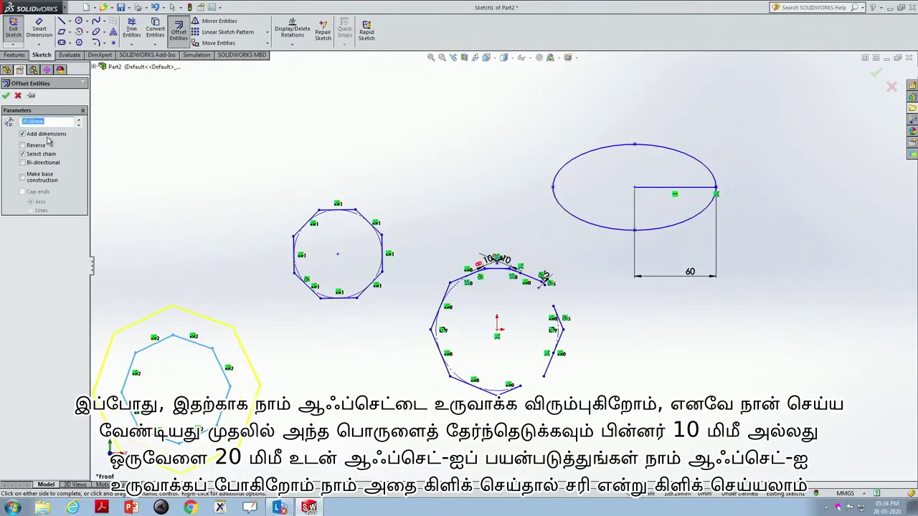
pyautogui.click(6, 95)
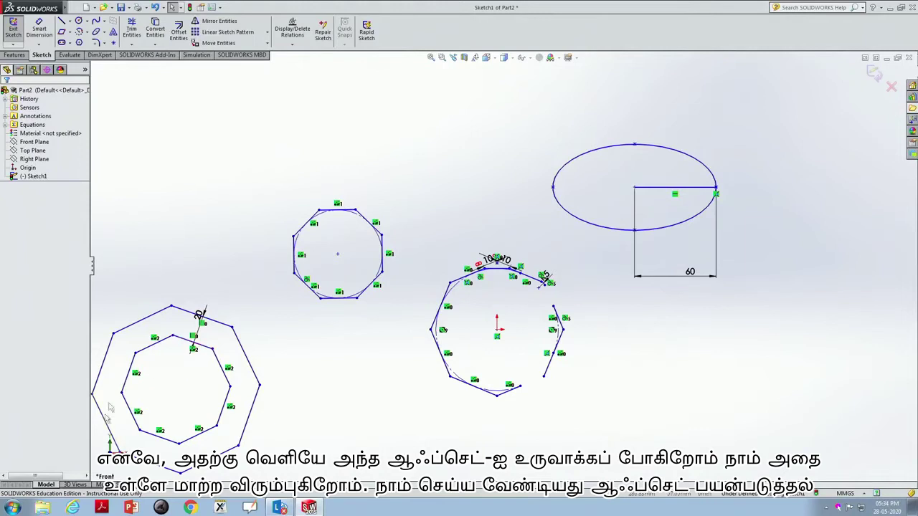
# Add a second 20 mm offset inside the octagon using Reverse.
pyautogui.moveTo(112, 474); pyautogui.dragTo(263, 324)
pyautogui.click(179, 32)
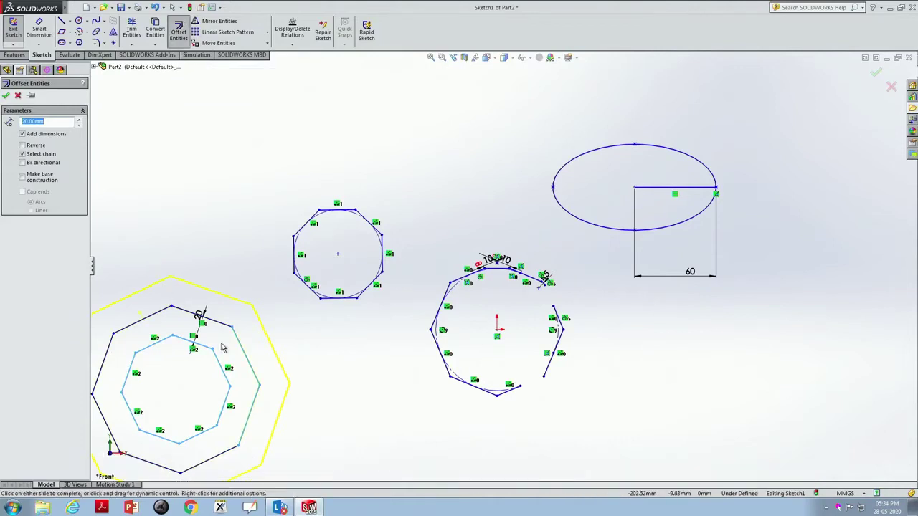
pyautogui.click(22, 146)
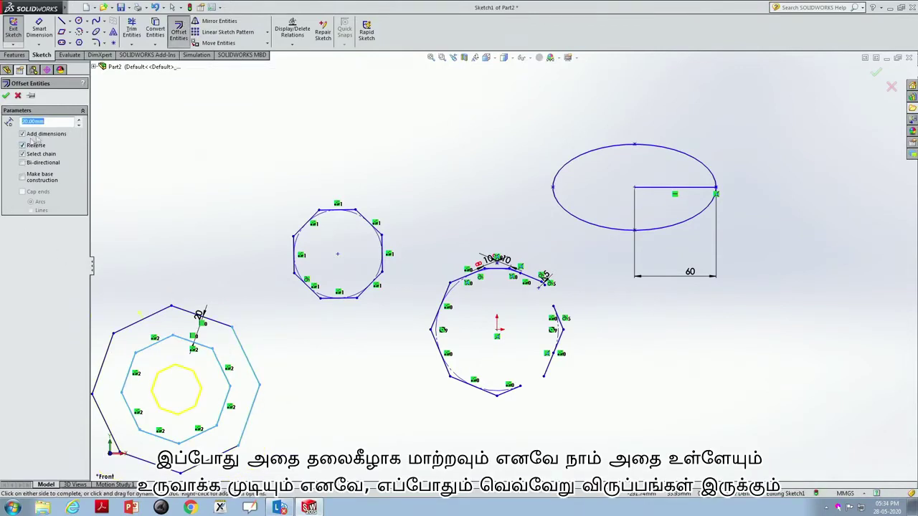
pyautogui.click(6, 95)
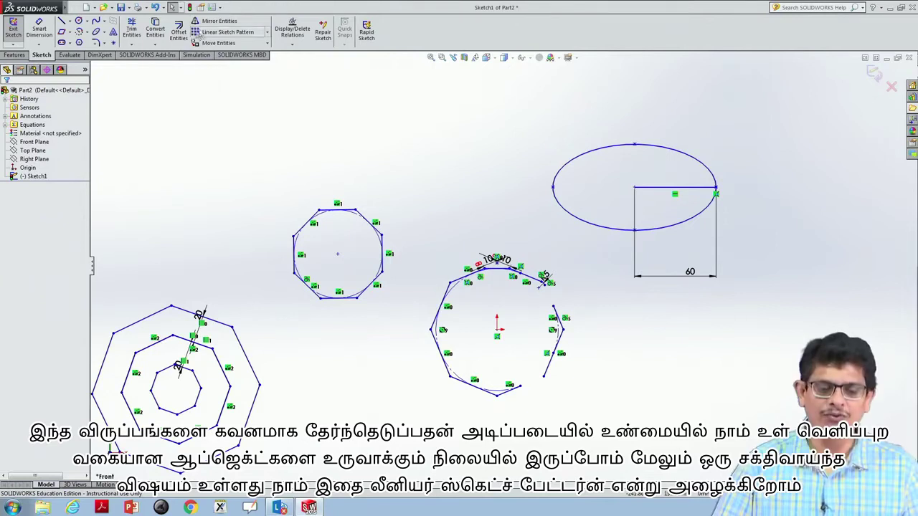
pyautogui.click(268, 36)
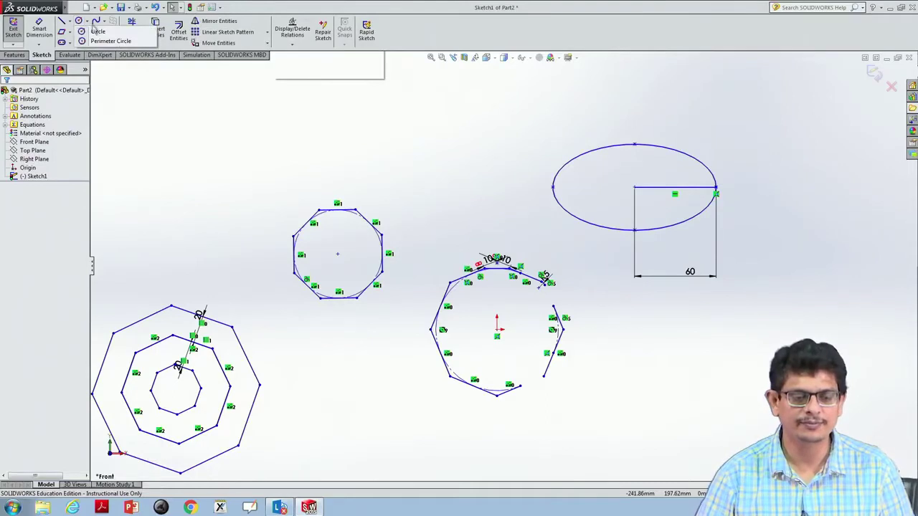
# Draw a small circle above the polygons and select it.
pyautogui.click(78, 21)
pyautogui.click(400, 125)
pyautogui.click(414, 138)
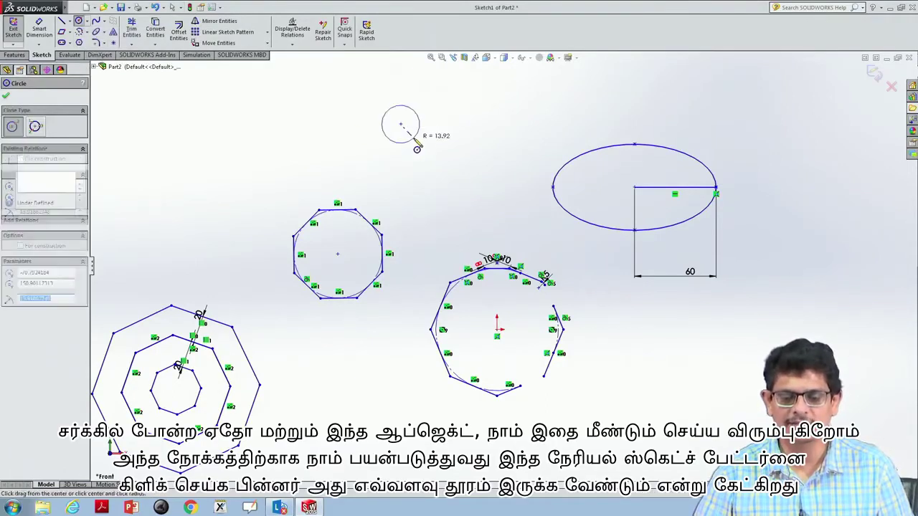
pyautogui.press('Escape')
pyautogui.moveTo(372, 168); pyautogui.dragTo(430, 100)
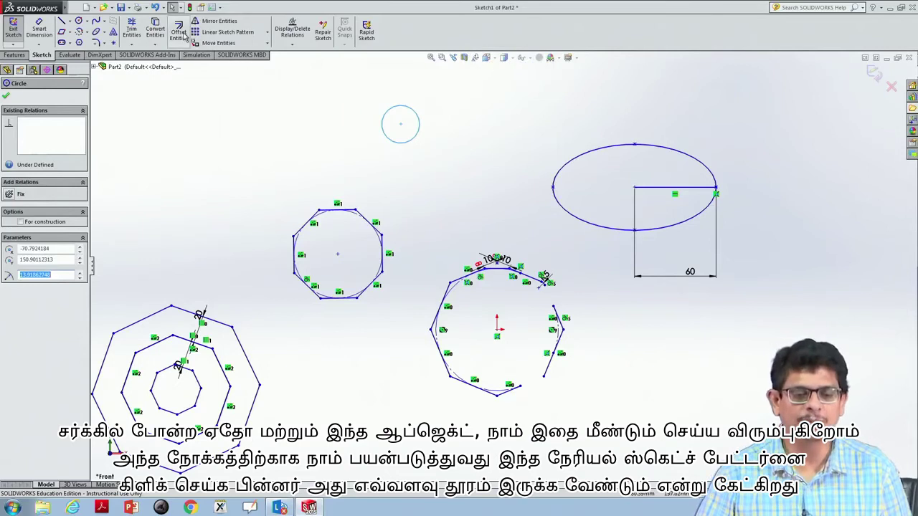
# Start a linear sketch pattern of the circle with 60 mm spacing in Direction 1.
pyautogui.click(267, 33)
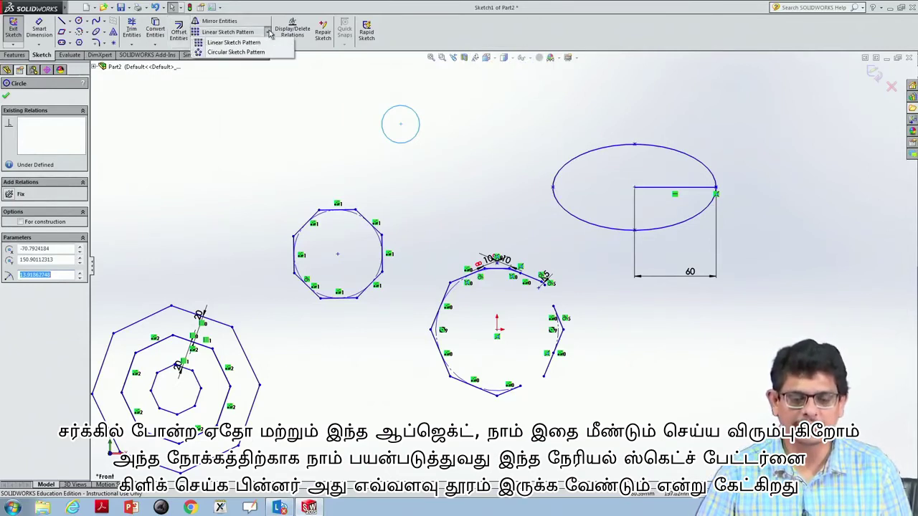
pyautogui.click(257, 43)
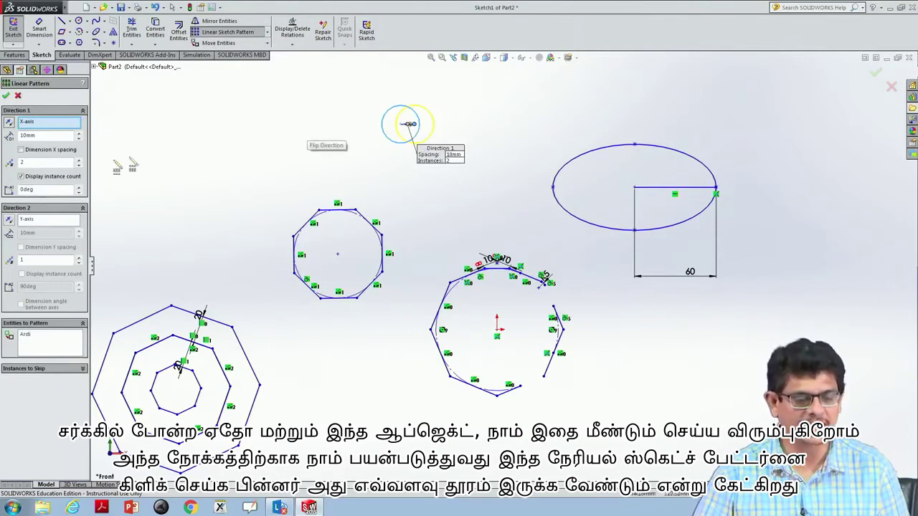
pyautogui.doubleClick(51, 137)
pyautogui.write('20')
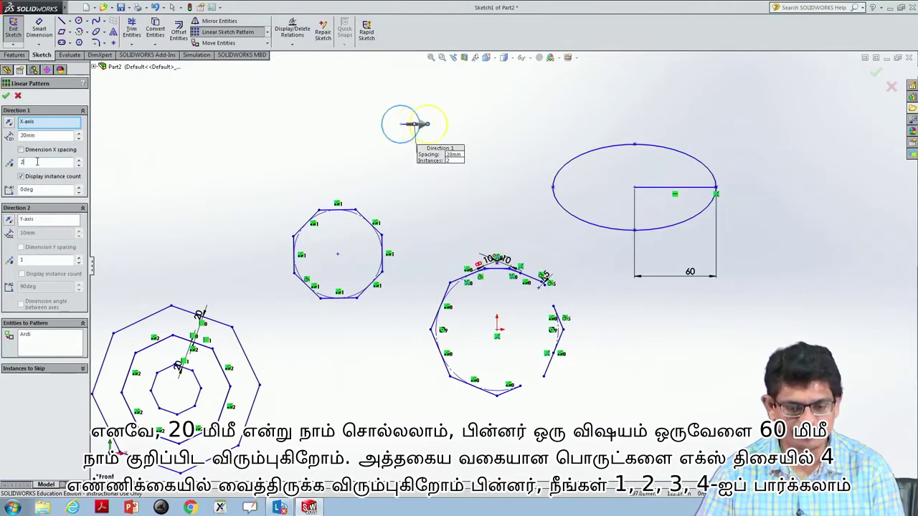
pyautogui.doubleClick(32, 136)
pyautogui.write('60')
pyautogui.click(37, 163)
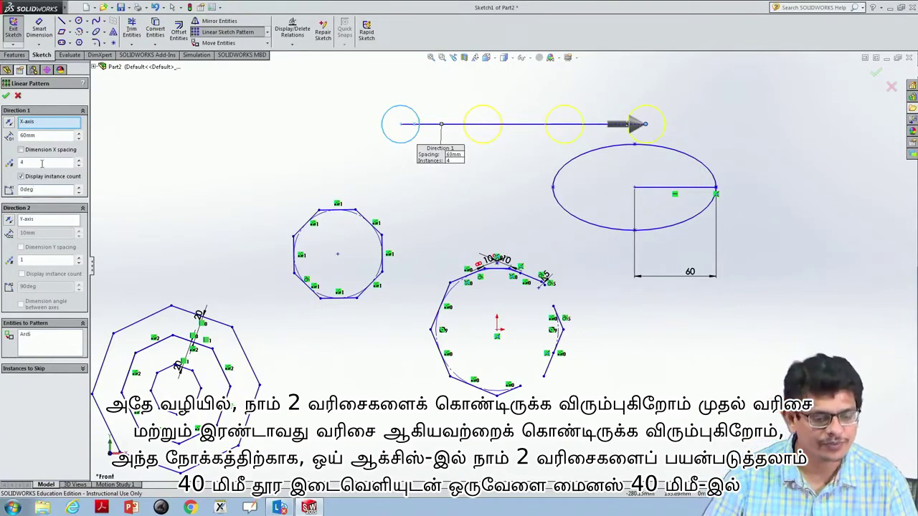
# Set Direction 2 to 2 rows spaced 40 mm and dismiss the invalid-number warning.
pyautogui.doubleClick(35, 261)
pyautogui.write('2')
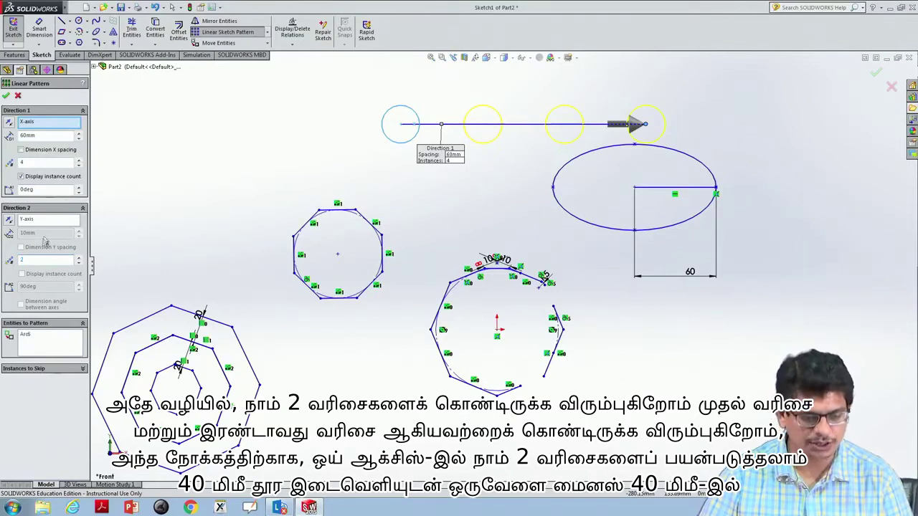
pyautogui.click(55, 163)
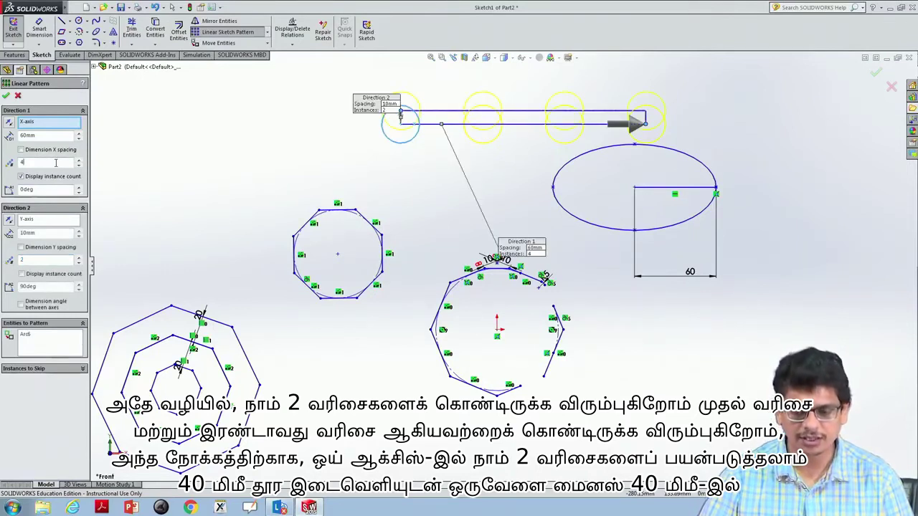
pyautogui.doubleClick(47, 233)
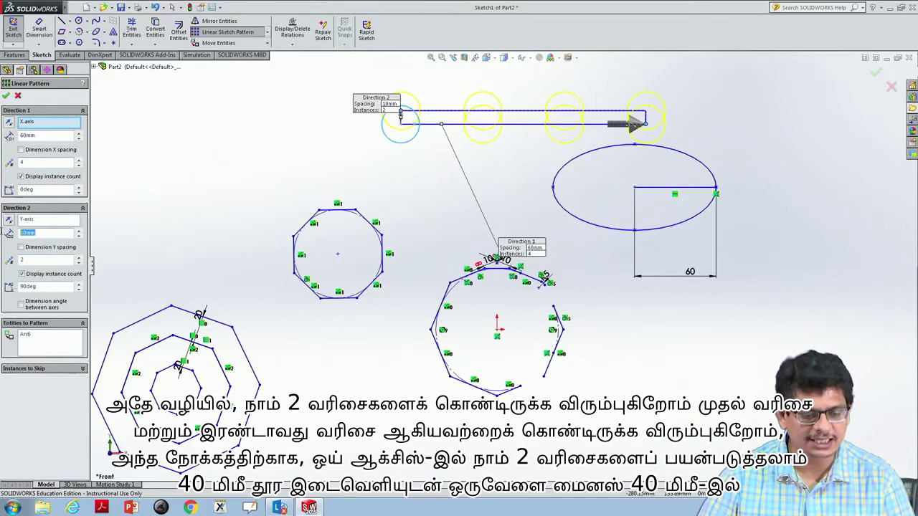
pyautogui.write('40')
pyautogui.click(42, 260)
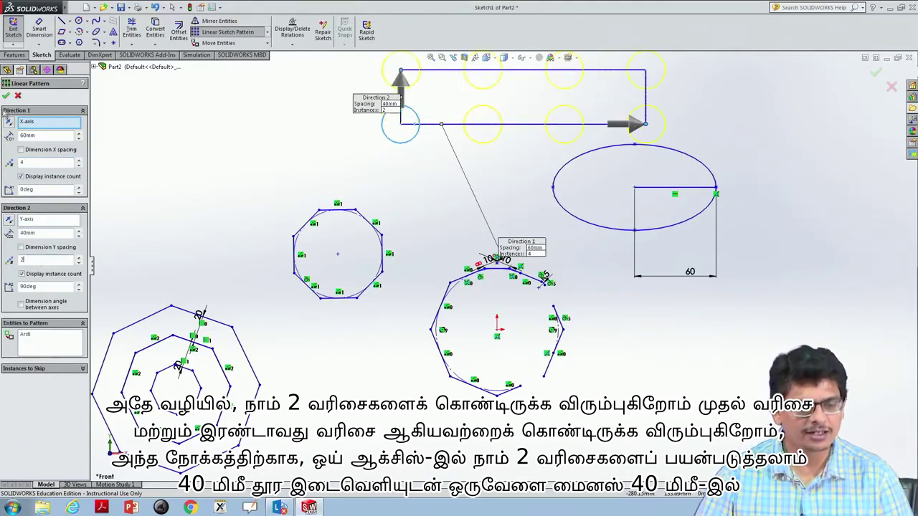
pyautogui.scroll(4, 16, 237)
pyautogui.scroll(-12, 84, 245)
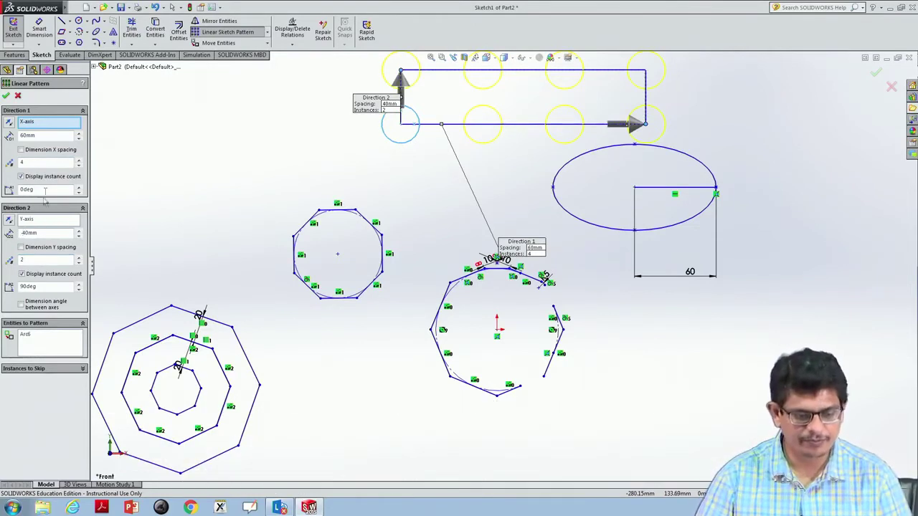
pyautogui.click(54, 164)
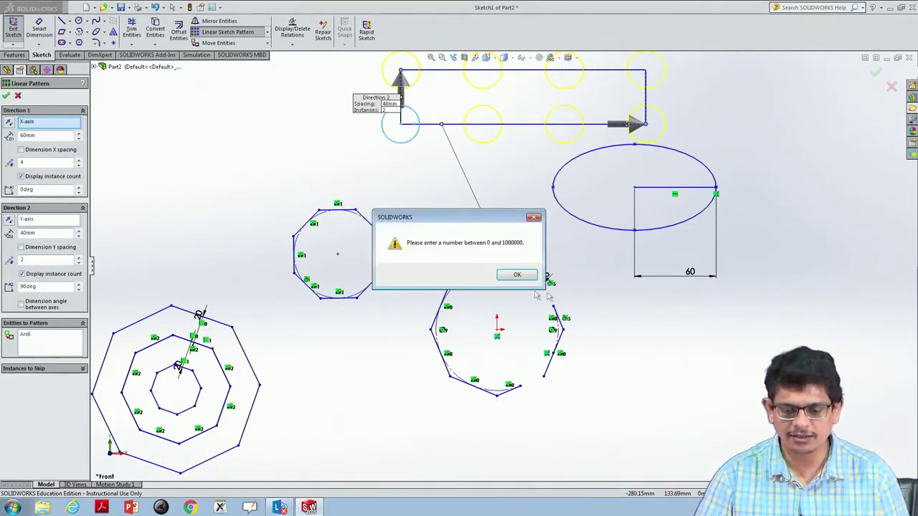
pyautogui.click(515, 276)
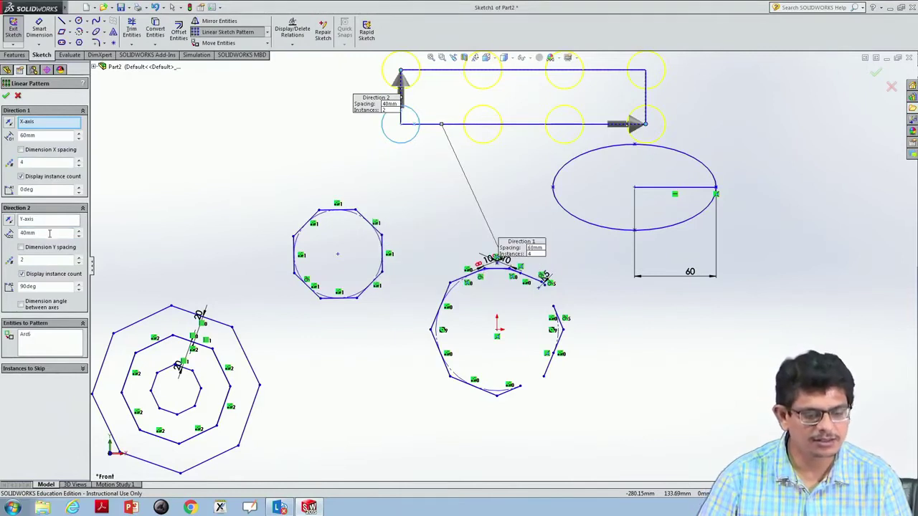
pyautogui.click(6, 96)
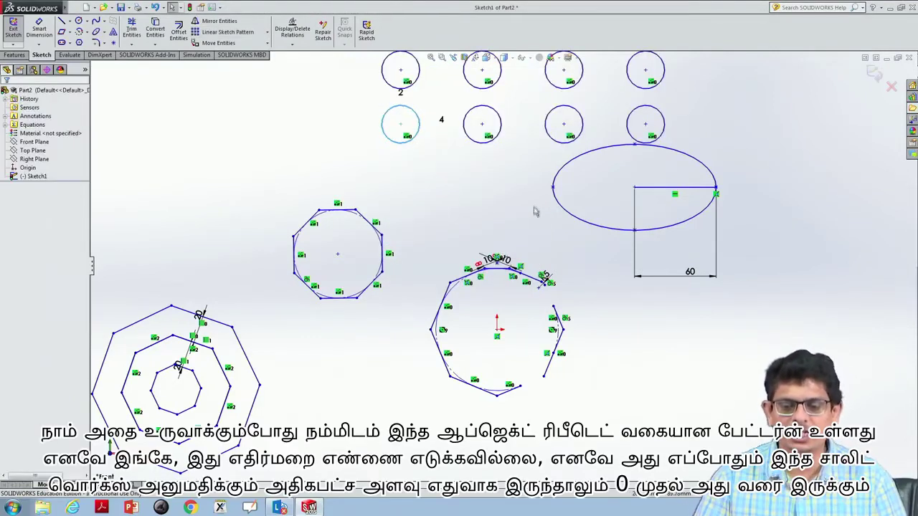
pyautogui.scroll(3, 534, 212)
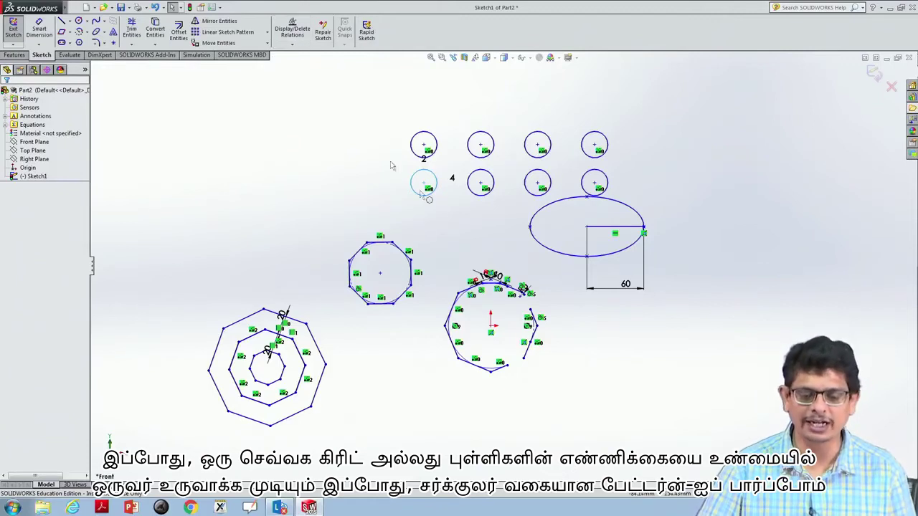
# Delete every circle, octagon and the ellipse using Yes to All.
pyautogui.moveTo(188, 469)
pyautogui.mouseDown()
pyautogui.moveTo(302, 435)
pyautogui.moveTo(704, 255)
pyautogui.moveTo(708, 107)
pyautogui.mouseUp()
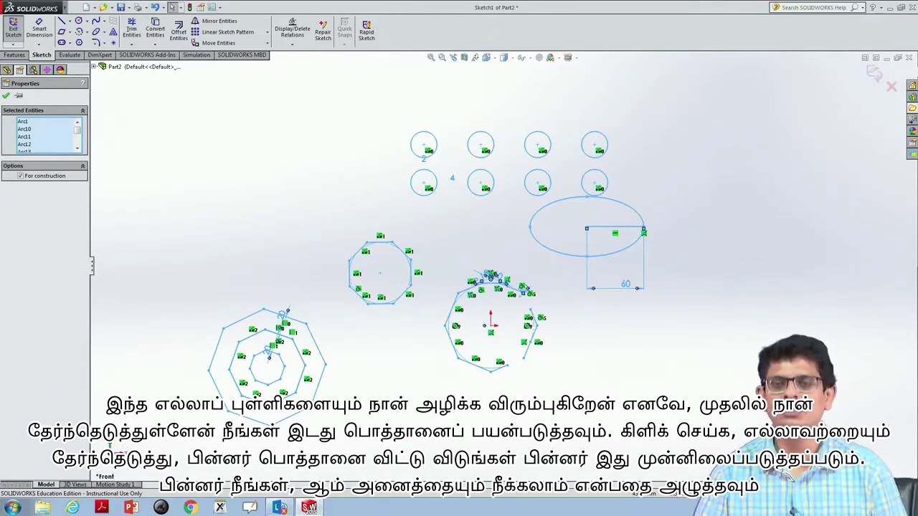
pyautogui.press('Delete')
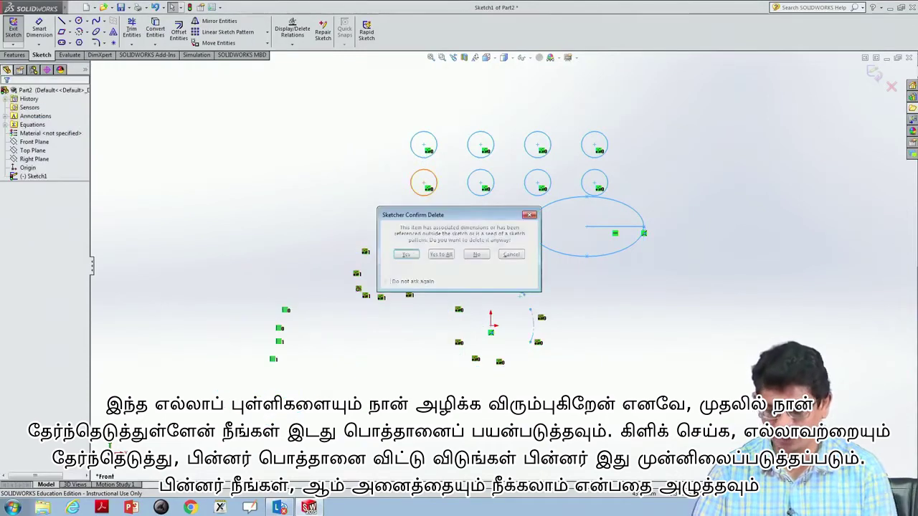
pyautogui.click(443, 255)
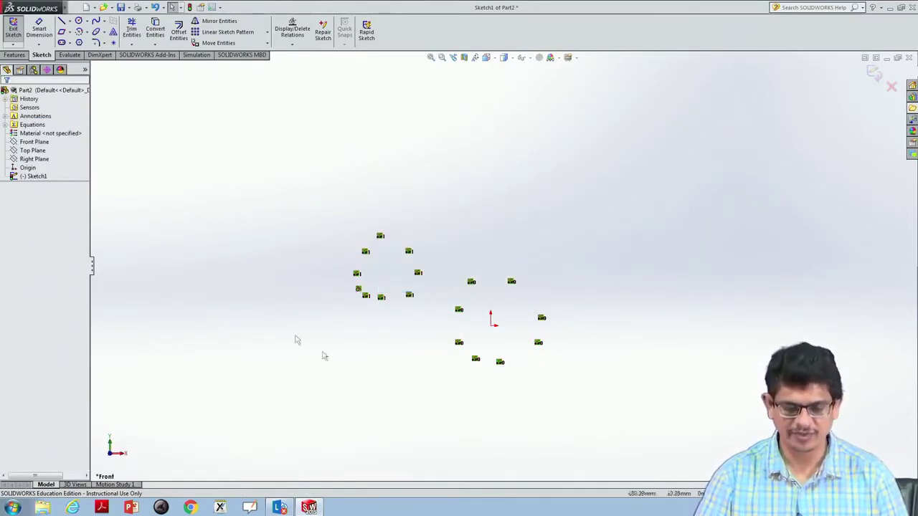
# Draw a small octagon above the origin.
pyautogui.moveTo(257, 404); pyautogui.dragTo(610, 213)
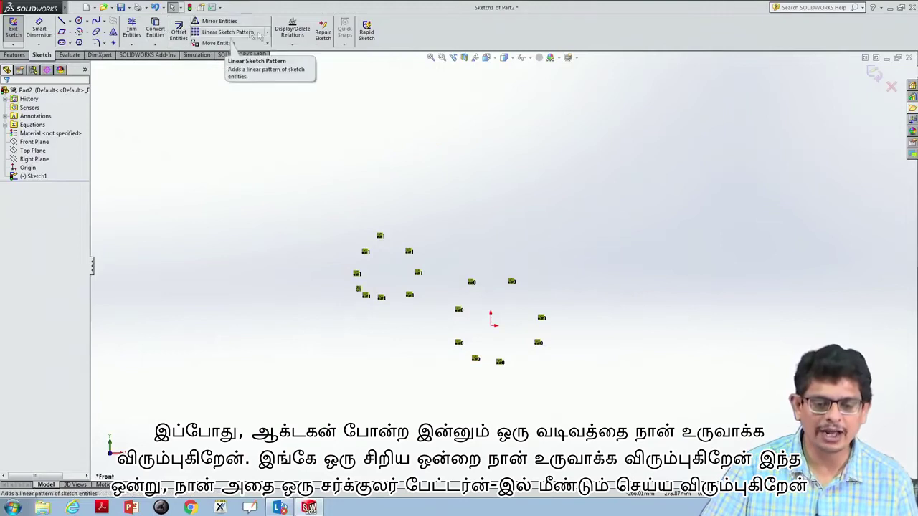
pyautogui.click(84, 22)
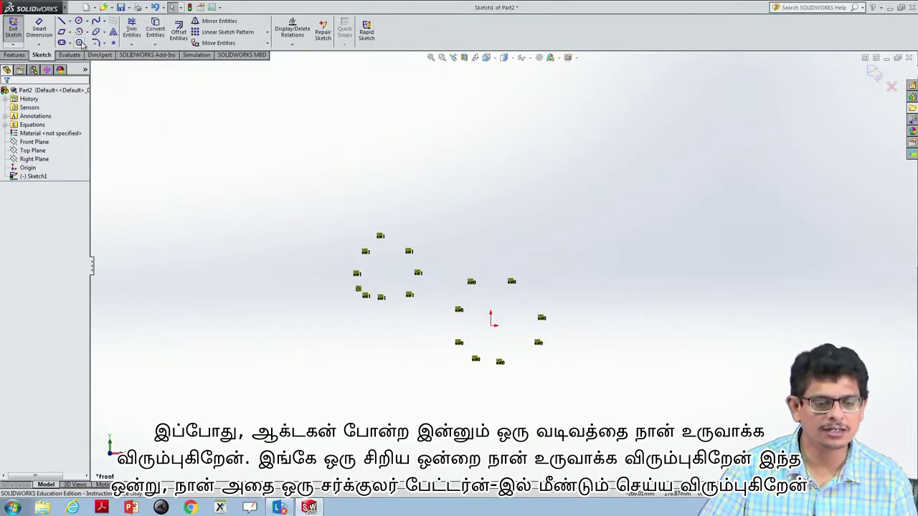
pyautogui.click(79, 43)
pyautogui.click(494, 199)
pyautogui.click(517, 192)
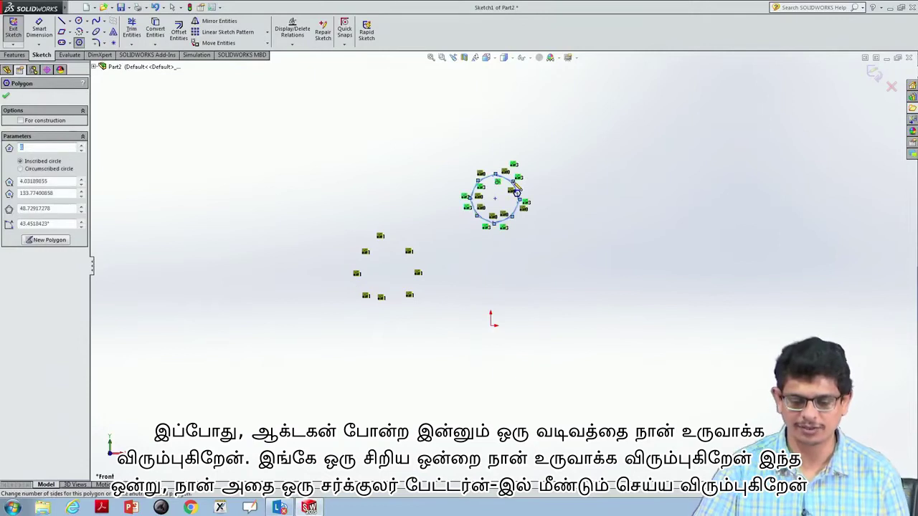
pyautogui.press('Escape')
# Select the octagon and start a Circular Sketch Pattern of it.
pyautogui.moveTo(440, 243); pyautogui.dragTo(581, 142)
pyautogui.click(267, 33)
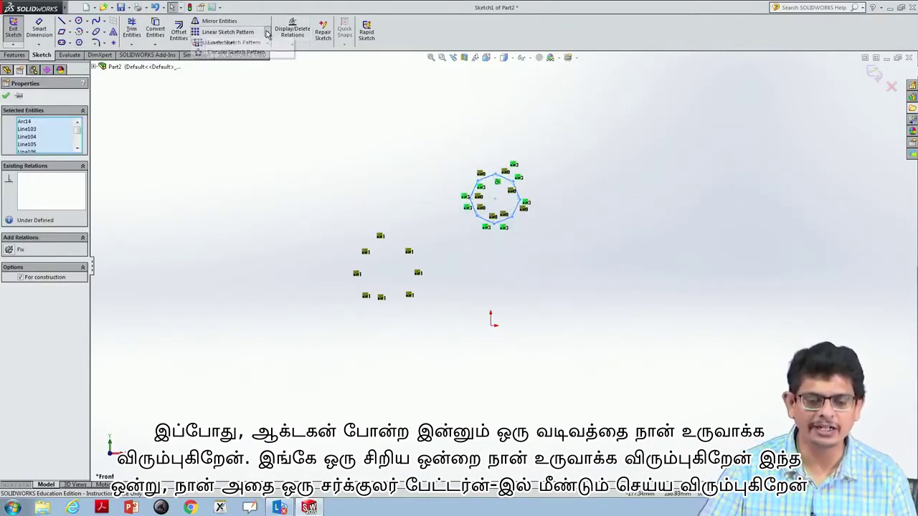
pyautogui.click(252, 53)
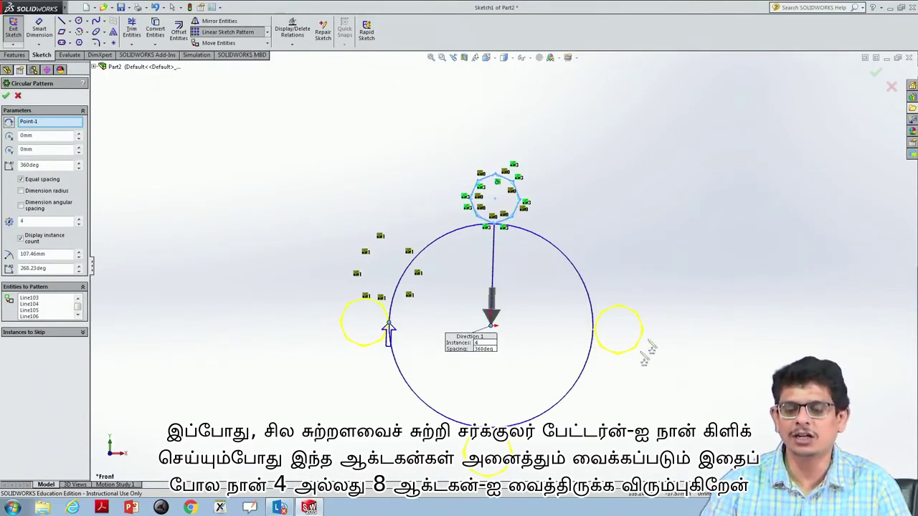
# Set the circular pattern to 8 instances over 270° and accept it.
pyautogui.click(46, 221)
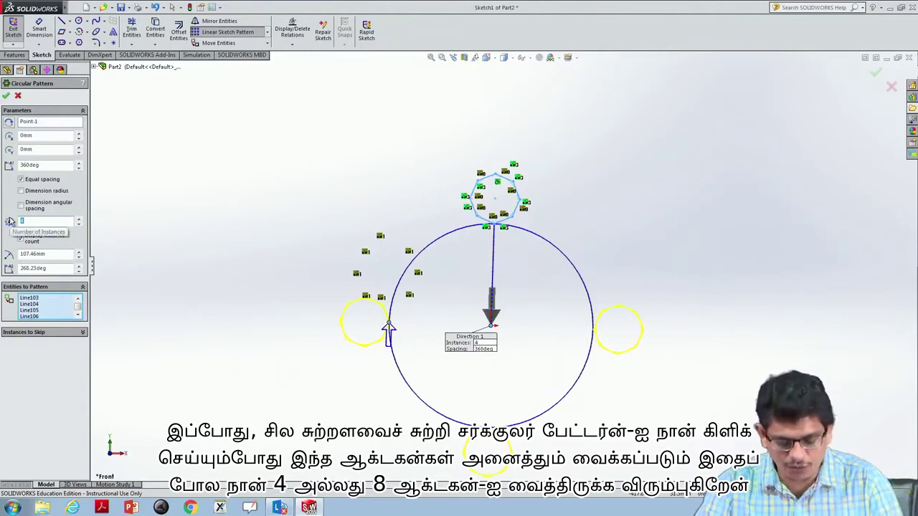
pyautogui.write('8')
pyautogui.click(50, 255)
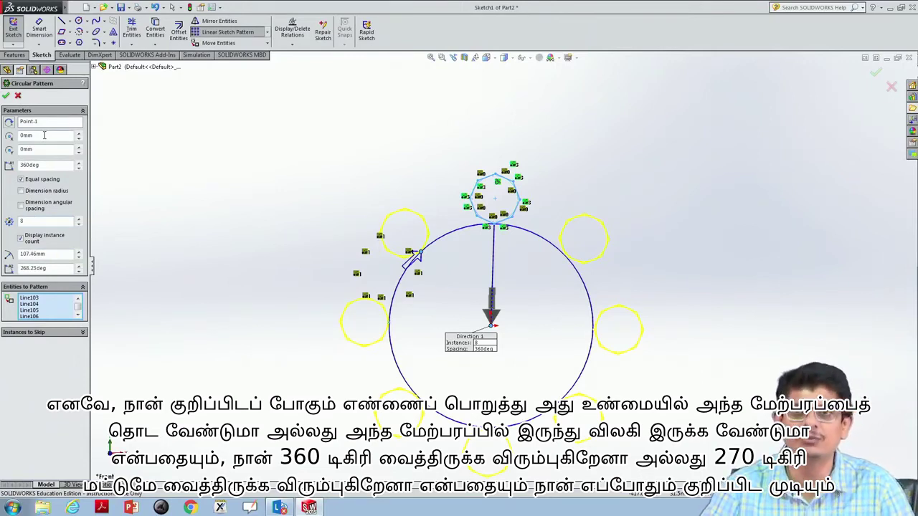
pyautogui.moveTo(41, 165); pyautogui.dragTo(20, 164)
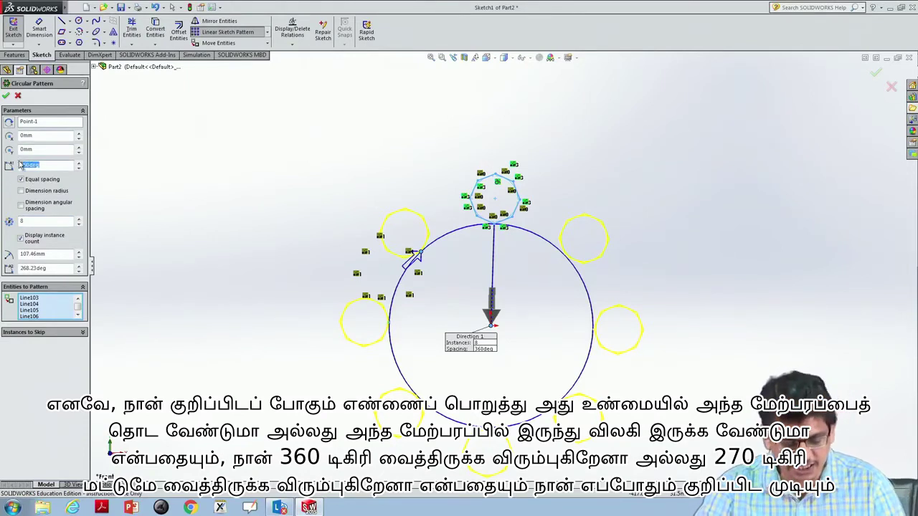
pyautogui.write('270')
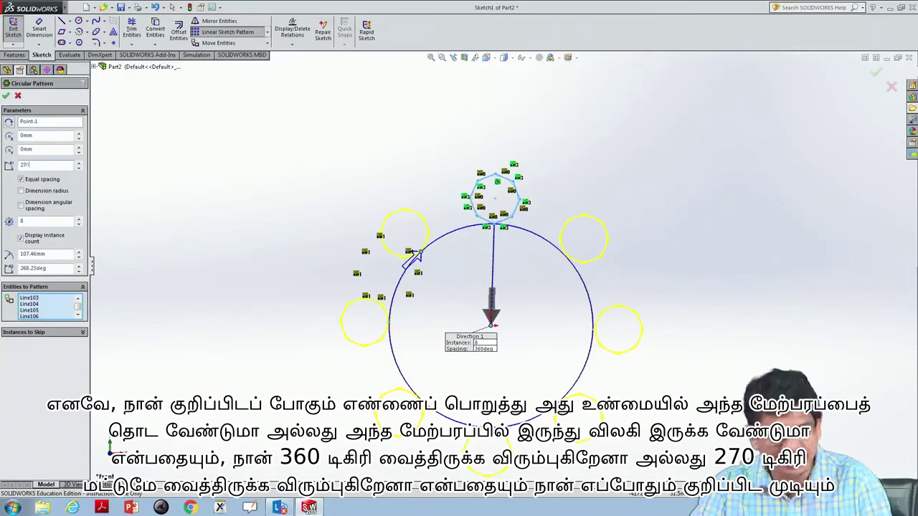
pyautogui.click(36, 221)
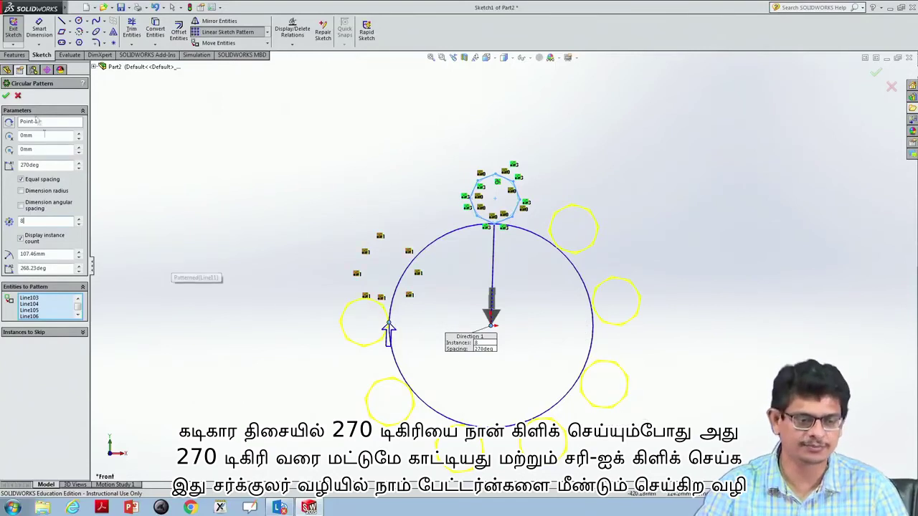
pyautogui.click(5, 96)
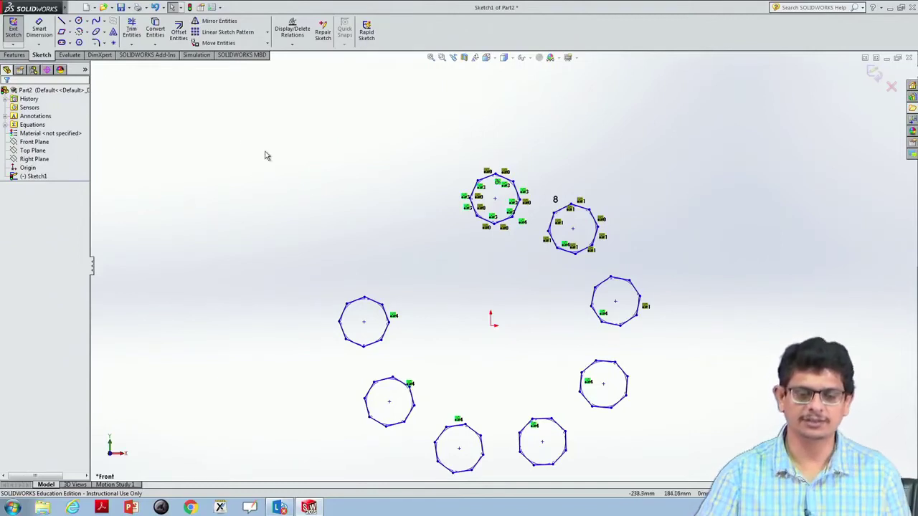
# Delete all eight patterned octagons with Yes to All.
pyautogui.moveTo(259, 121)
pyautogui.mouseDown()
pyautogui.moveTo(569, 240)
pyautogui.moveTo(700, 474)
pyautogui.mouseUp()
pyautogui.press('Delete')
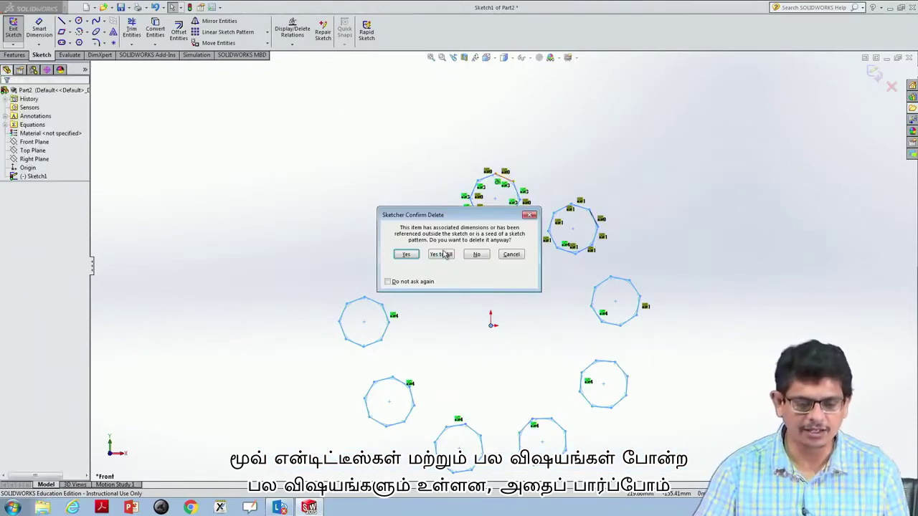
pyautogui.click(445, 255)
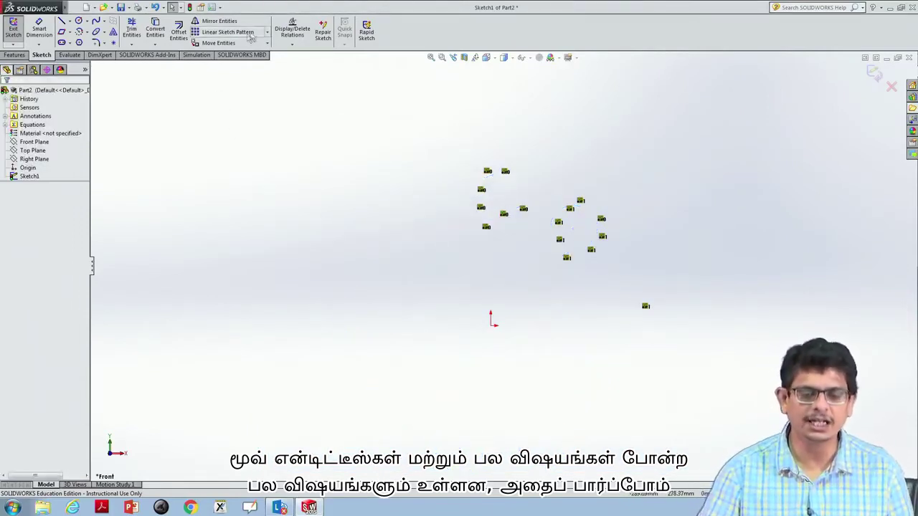
pyautogui.click(85, 22)
pyautogui.click(98, 32)
# Draw a circle on the left side of the sketch.
pyautogui.click(237, 258)
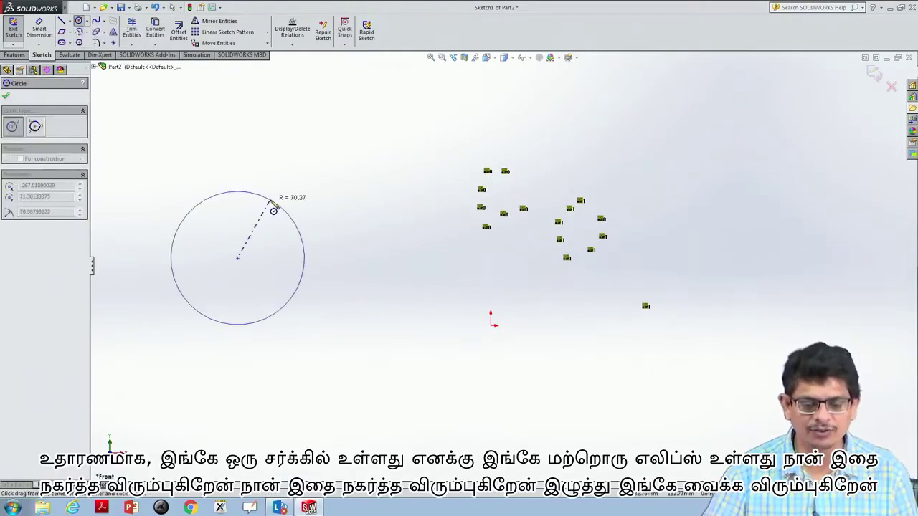
pyautogui.click(260, 229)
pyautogui.press('Escape')
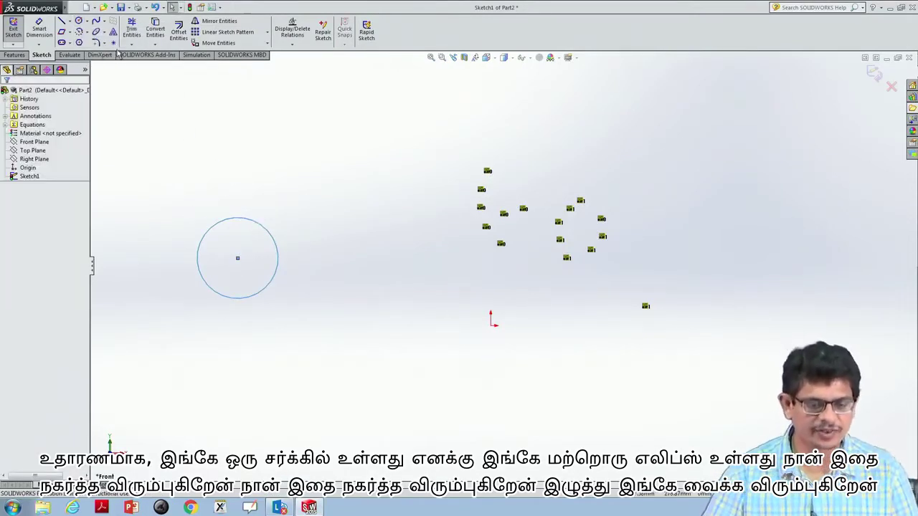
# Draw a tilted ellipse below the origin.
pyautogui.click(104, 32)
pyautogui.click(122, 40)
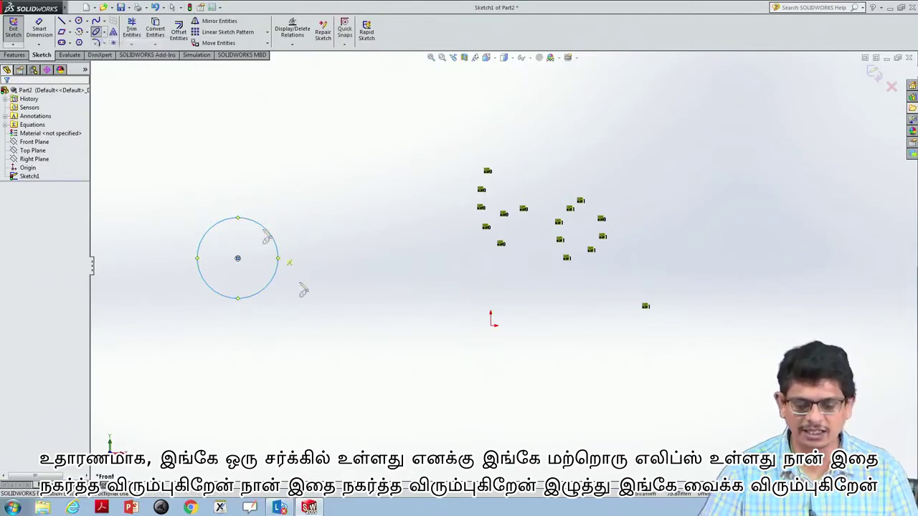
pyautogui.click(370, 363)
pyautogui.click(411, 340)
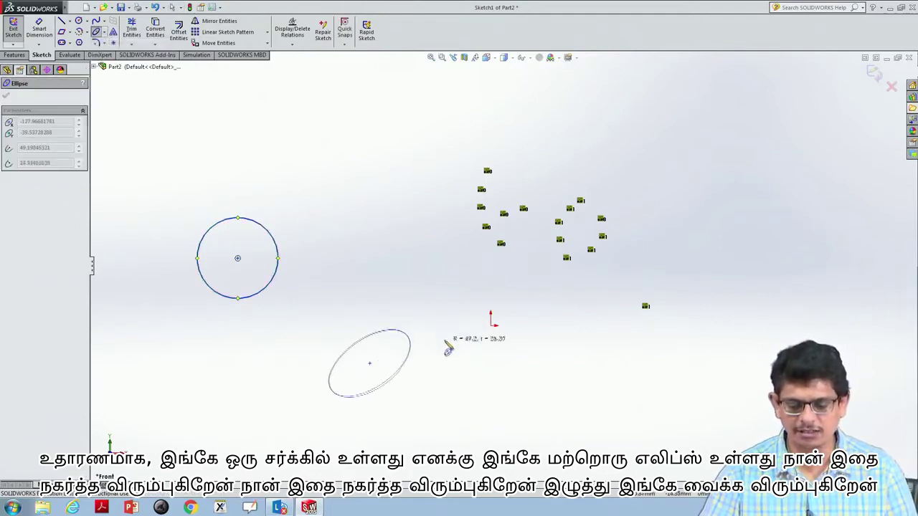
pyautogui.click(442, 349)
pyautogui.press('Escape')
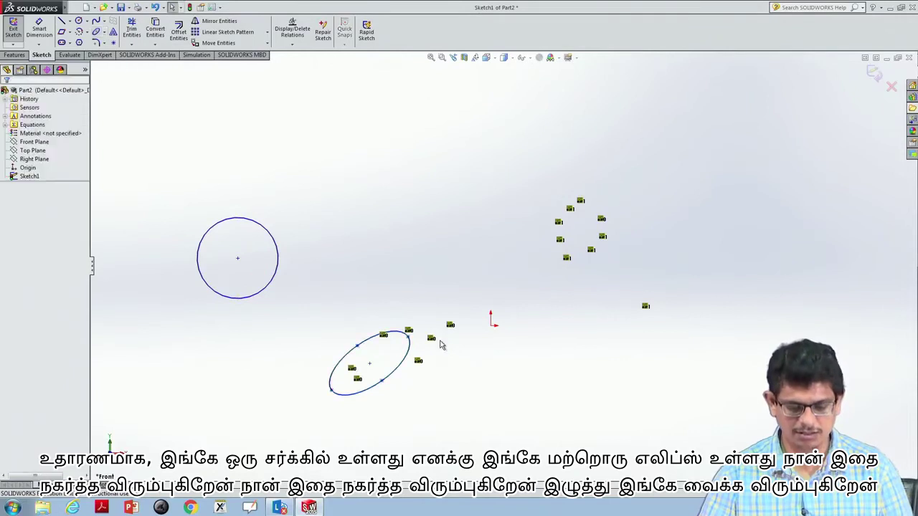
pyautogui.moveTo(181, 328); pyautogui.dragTo(312, 195)
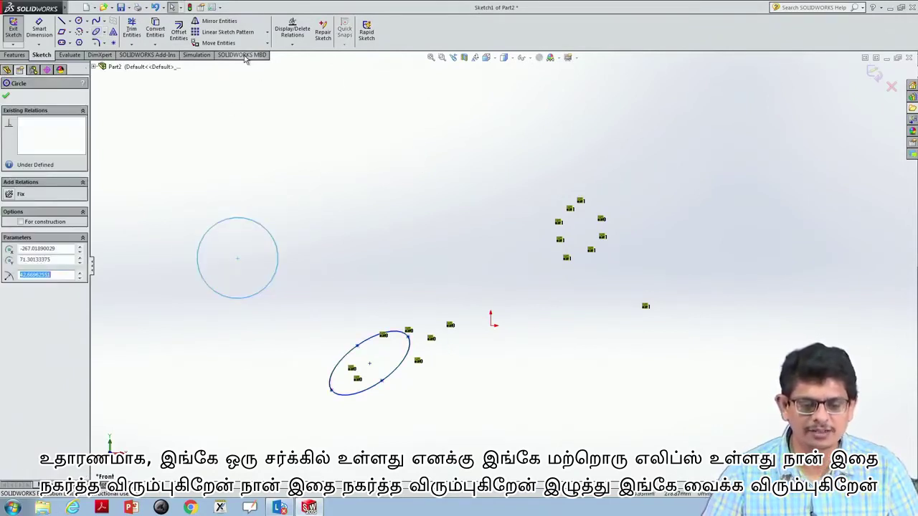
pyautogui.click(266, 43)
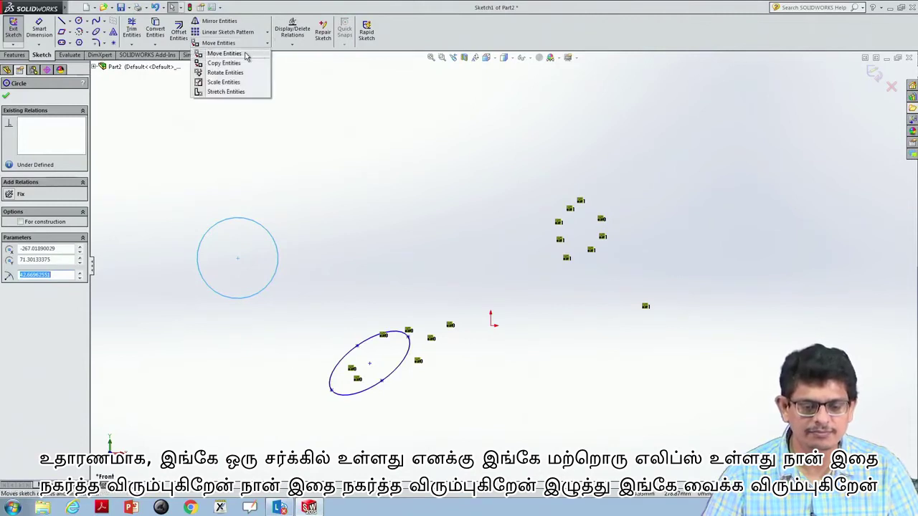
# Move the circle from the left to just above the ellipse near the origin.
pyautogui.click(245, 56)
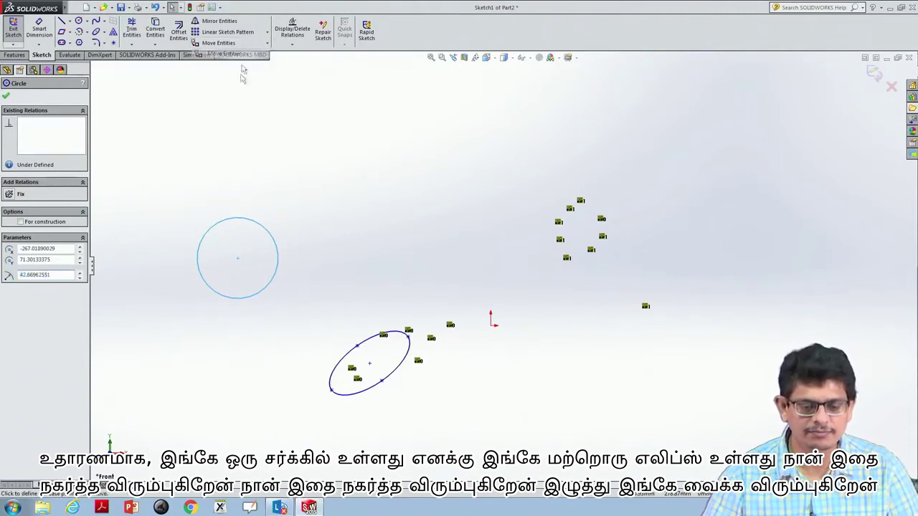
pyautogui.click(254, 222)
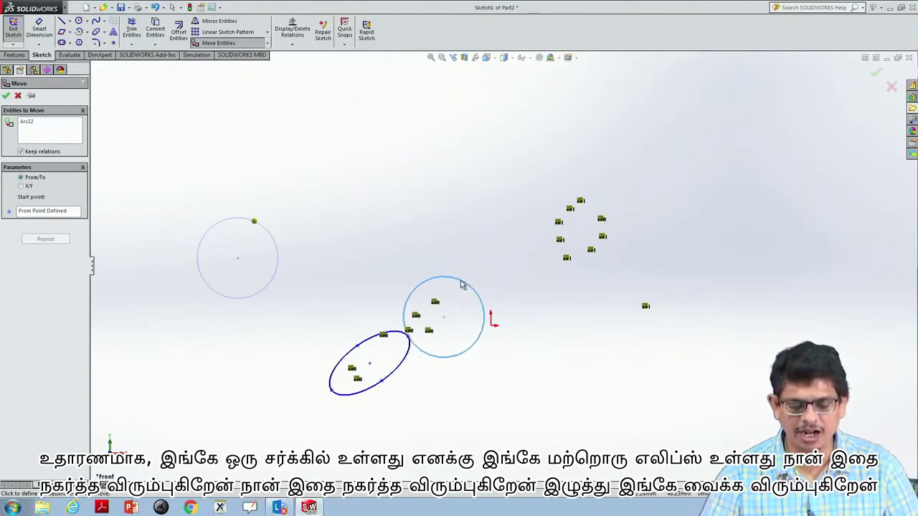
pyautogui.click(462, 248)
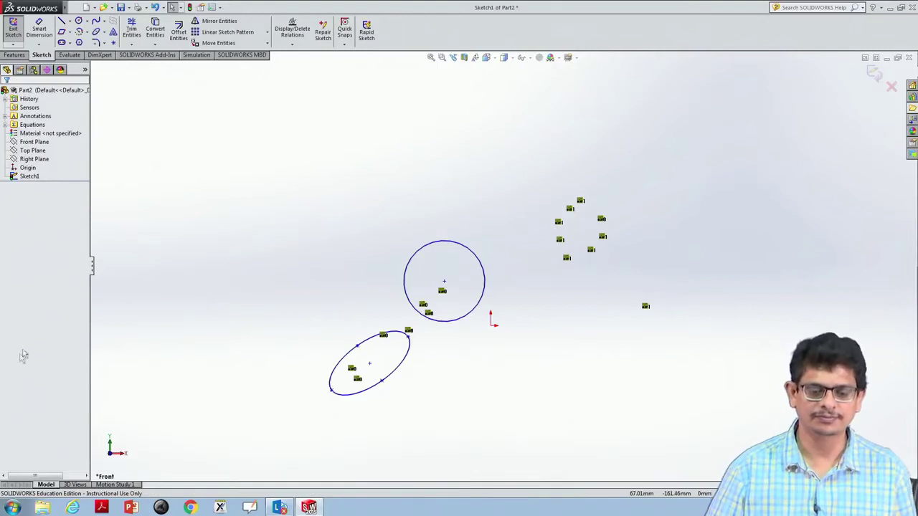
pyautogui.moveTo(259, 454); pyautogui.dragTo(694, 113)
# Delete the circle and ellipse, then add sketch text reading 'computer' at the origin.
pyautogui.press('Delete')
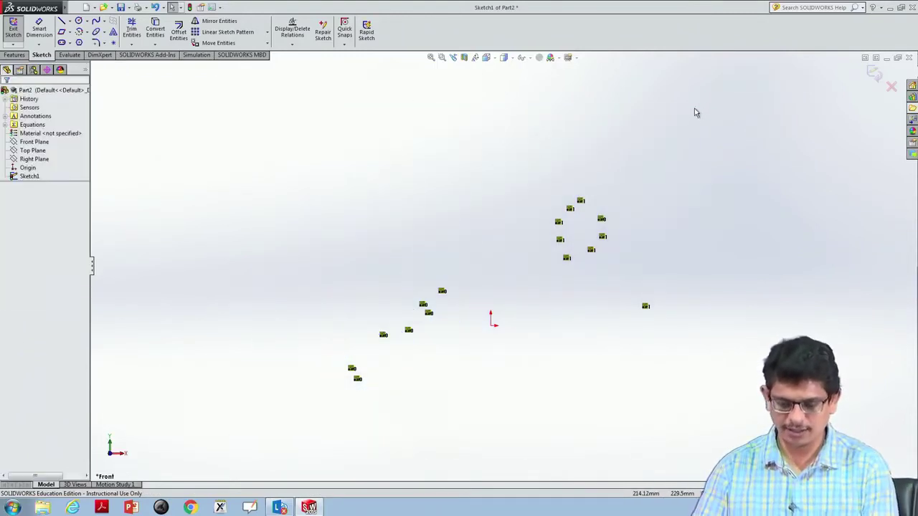
pyautogui.click(113, 33)
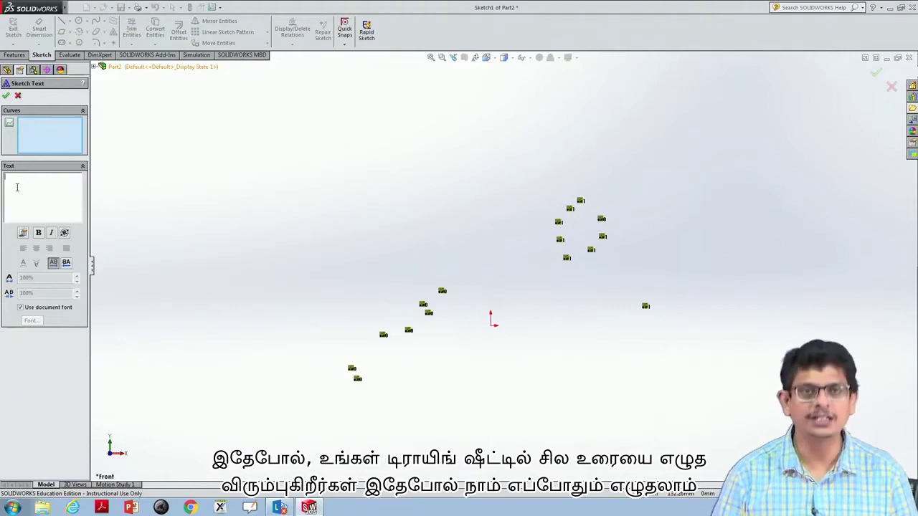
pyautogui.write('computer')
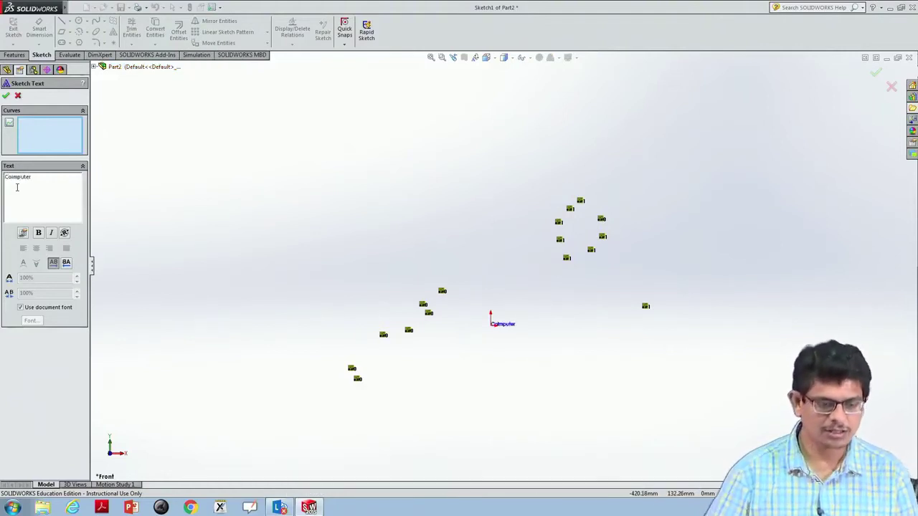
pyautogui.click(6, 95)
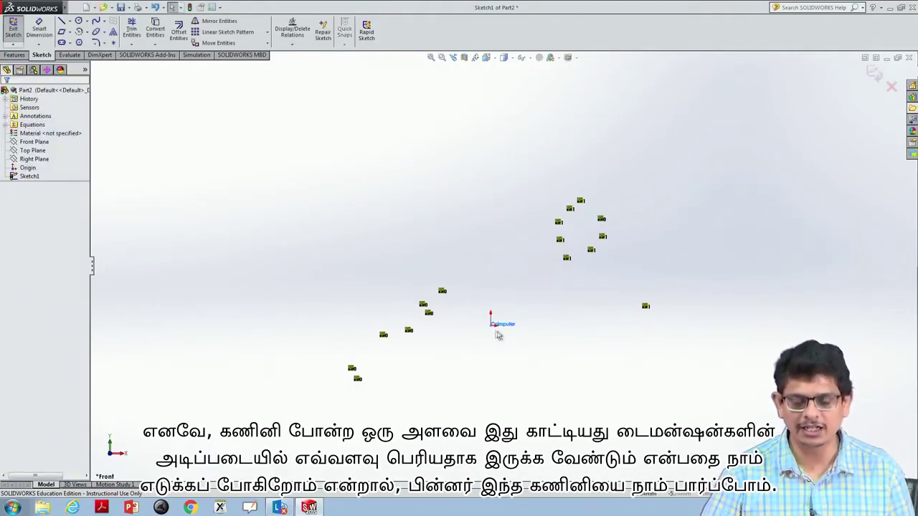
# Highlight Sketch1's text, then zoom into an area of the sketch.
pyautogui.click(26, 177)
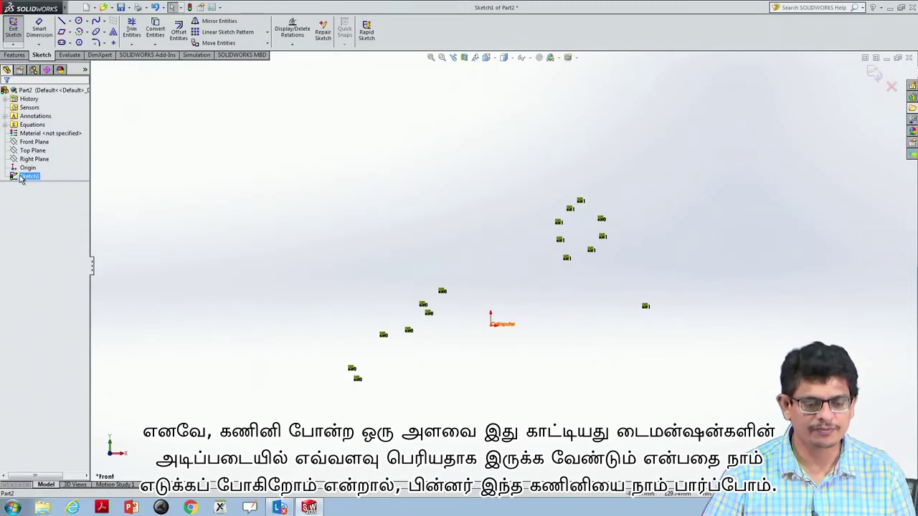
pyautogui.click(473, 351)
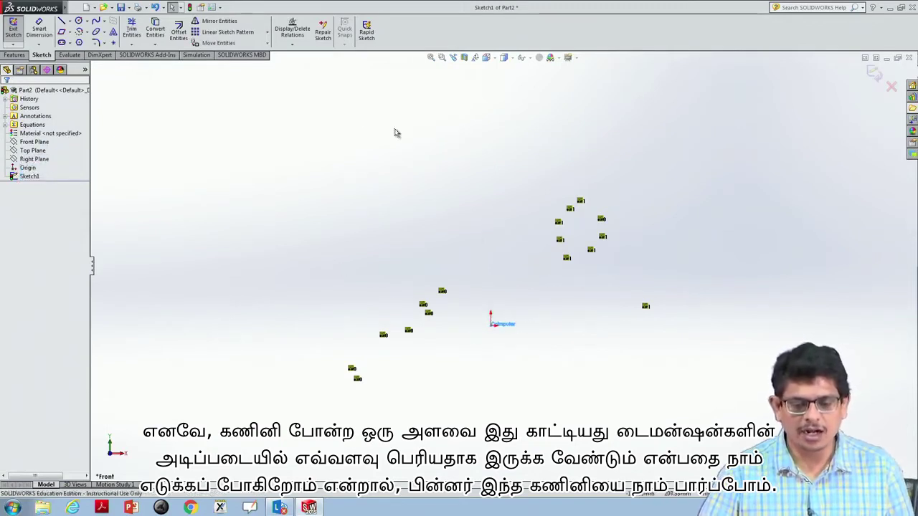
pyautogui.click(443, 58)
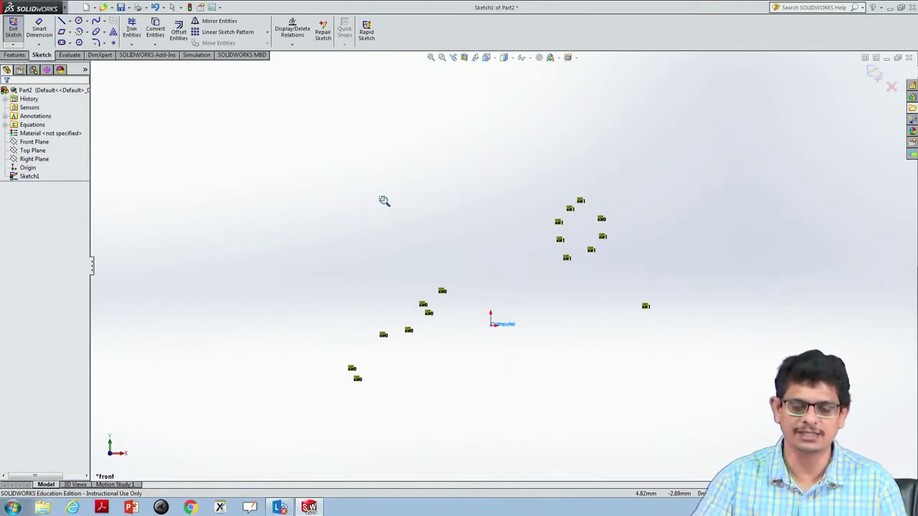
pyautogui.press('Escape')
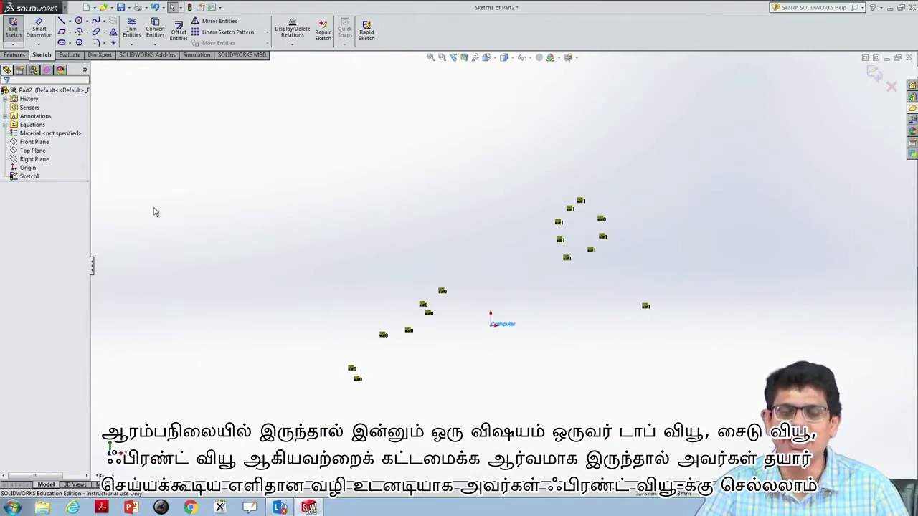
# View the Front Plane normal to screen and delete the box-selected sketch text.
pyautogui.click(34, 142)
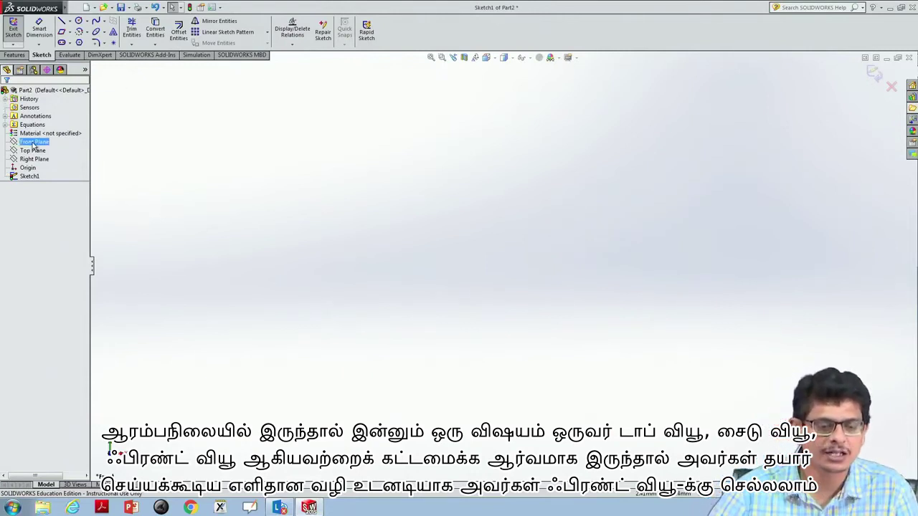
pyautogui.click(81, 122)
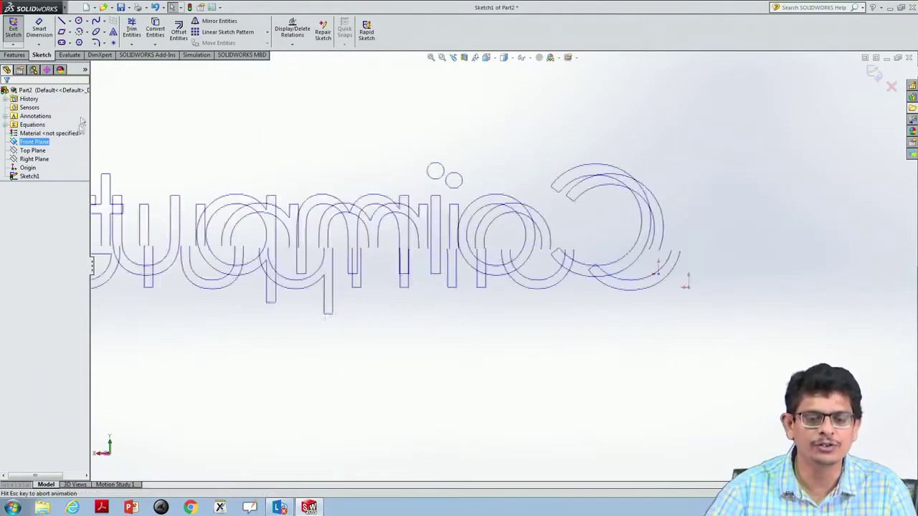
pyautogui.moveTo(144, 364); pyautogui.dragTo(745, 179)
pyautogui.press('Delete')
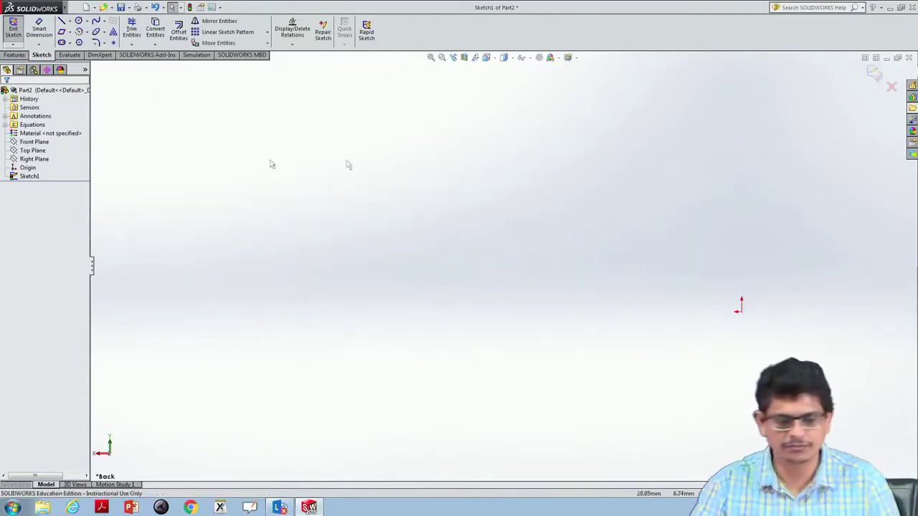
pyautogui.rightClick(32, 142)
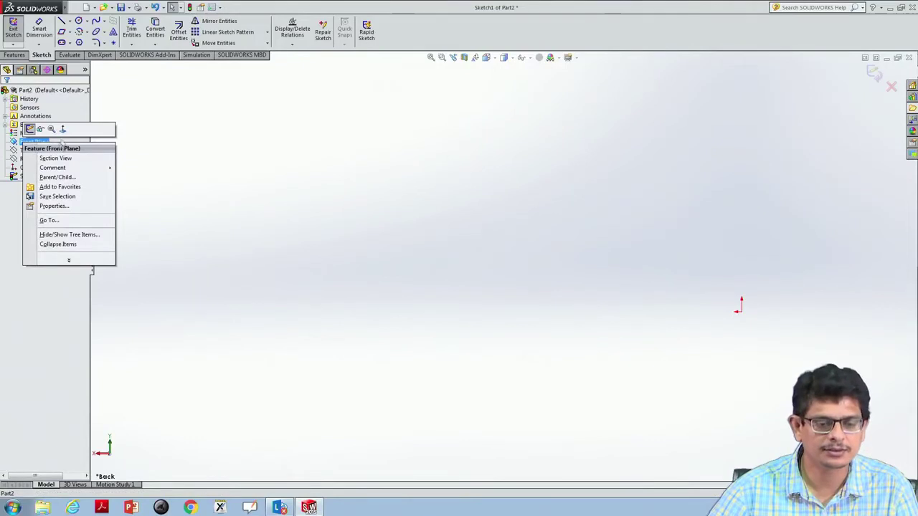
pyautogui.click(62, 129)
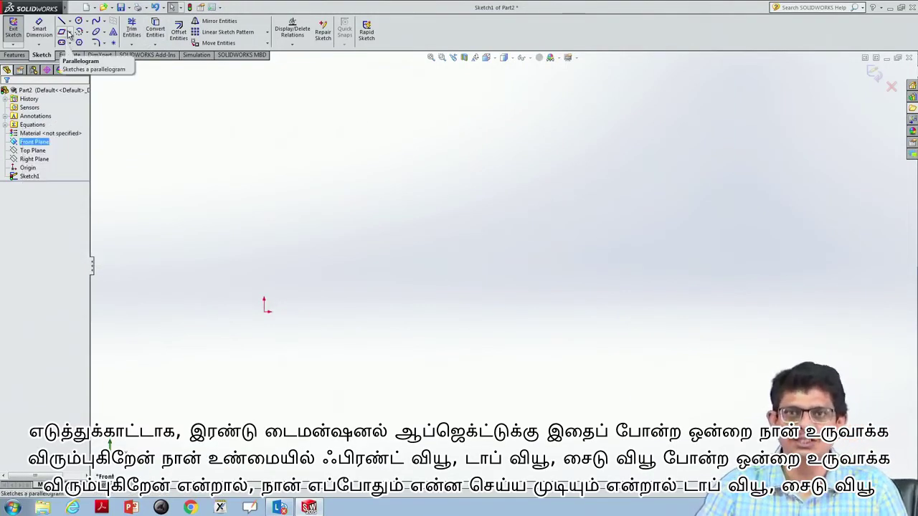
# Draw a closed six-segment L-shaped line outline beginning and ending at the origin.
pyautogui.click(70, 21)
pyautogui.click(79, 27)
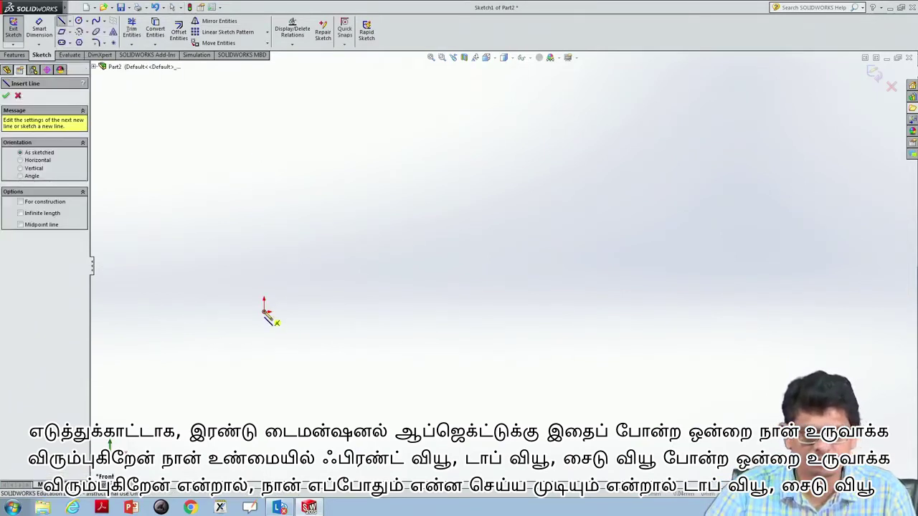
pyautogui.click(267, 310)
pyautogui.click(335, 311)
pyautogui.click(334, 251)
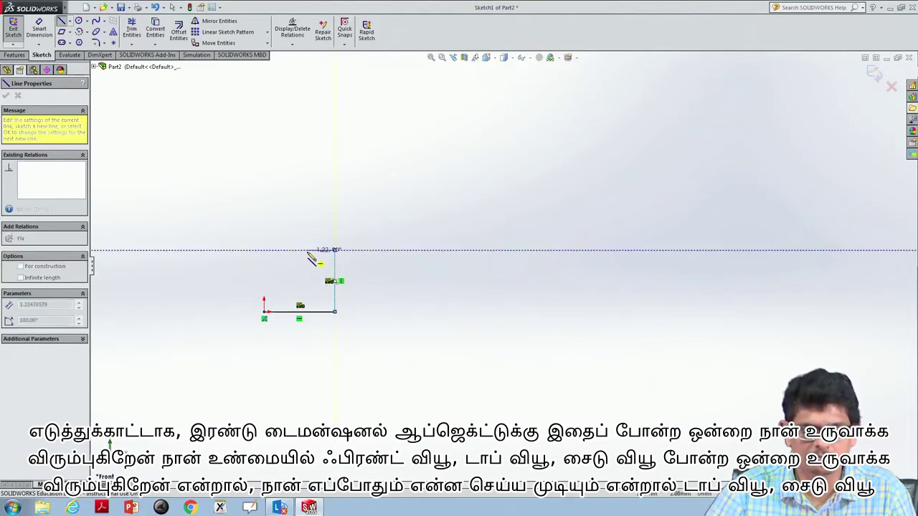
pyautogui.click(307, 251)
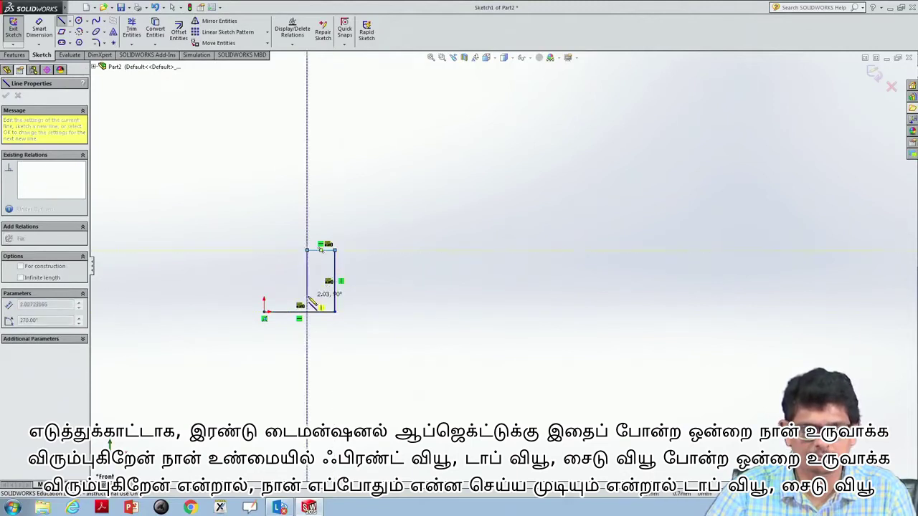
pyautogui.click(307, 296)
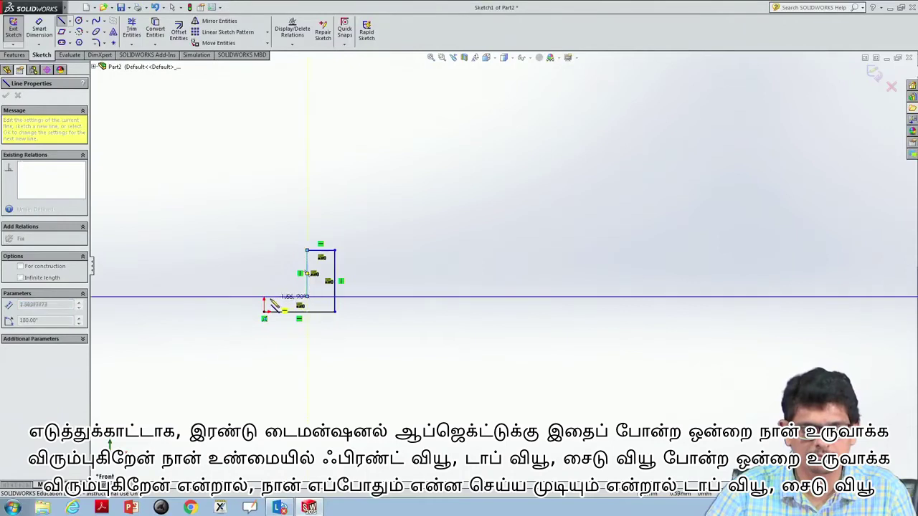
pyautogui.click(264, 296)
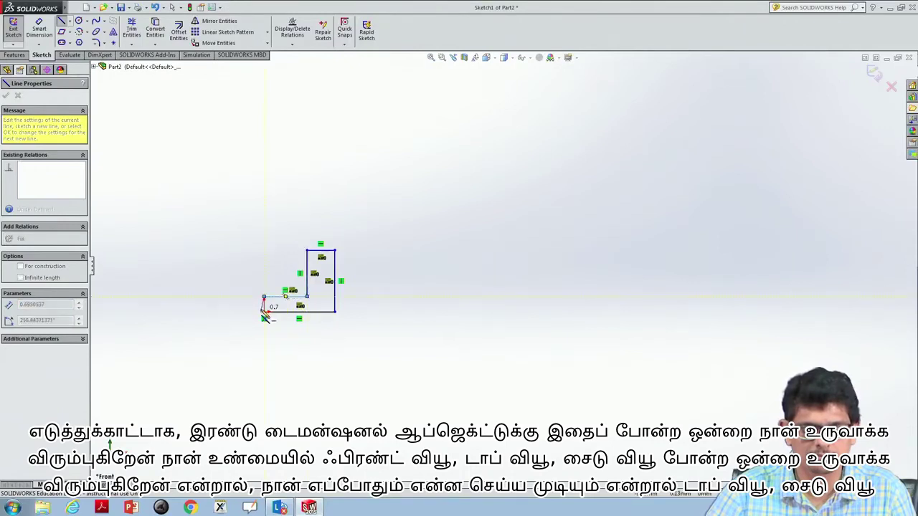
pyautogui.click(264, 311)
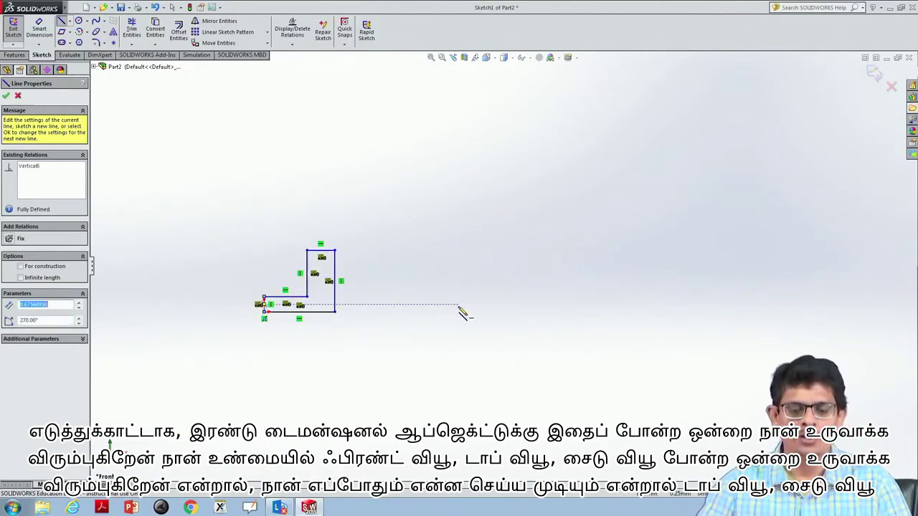
pyautogui.press('Escape')
pyautogui.press('Escape')
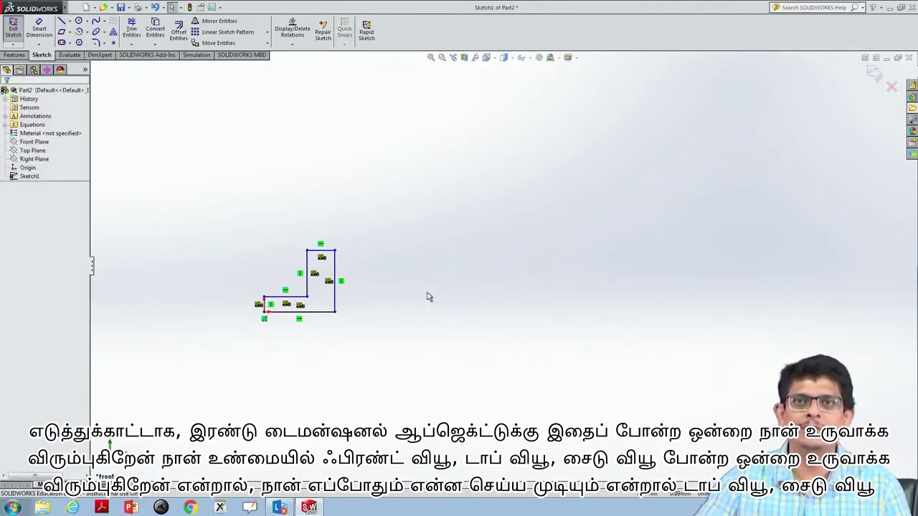
# Draw a closed four-line rectangle directly below the L-shaped outline.
pyautogui.click(70, 23)
pyautogui.click(82, 25)
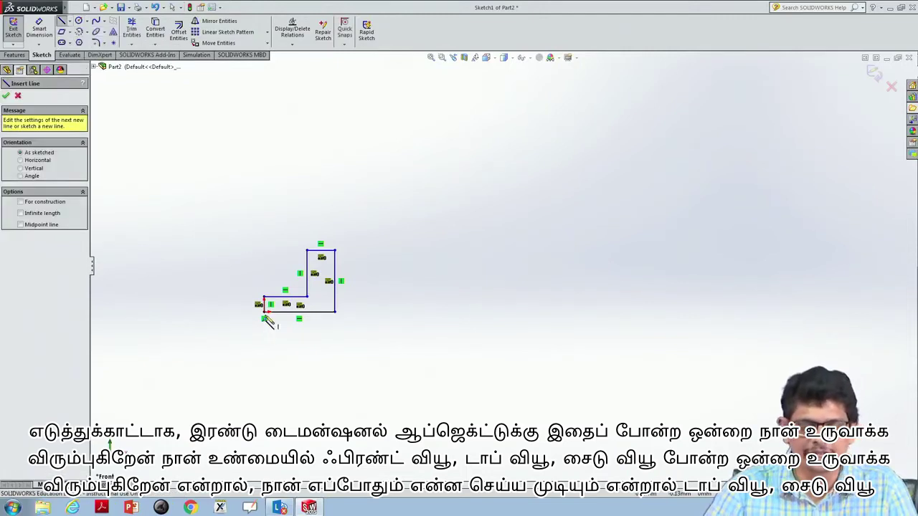
pyautogui.click(264, 345)
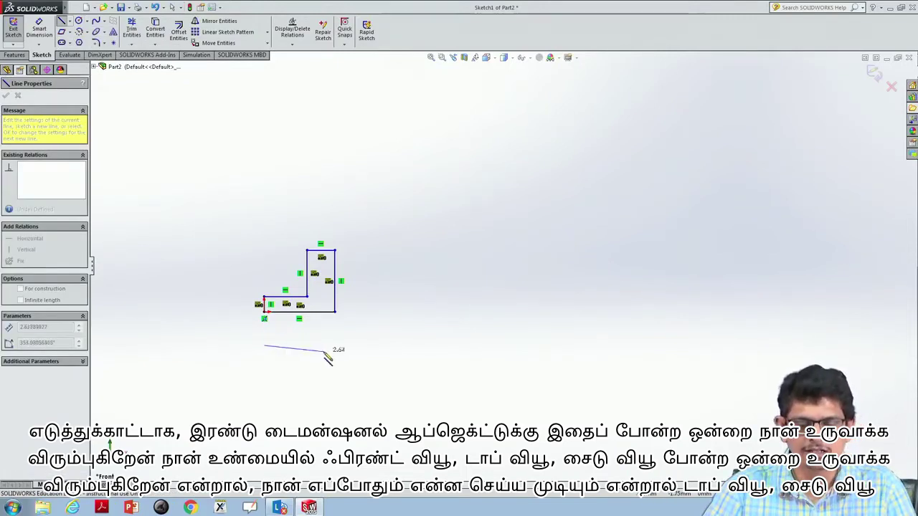
pyautogui.click(334, 345)
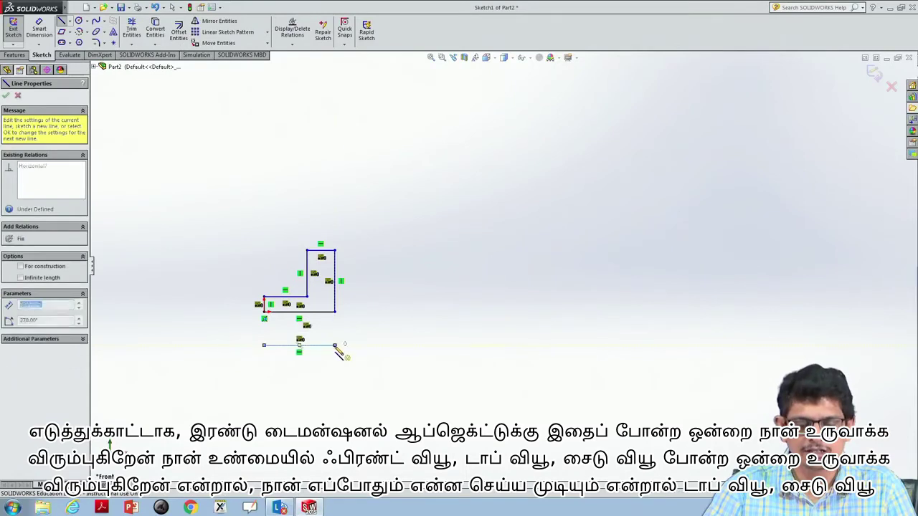
pyautogui.click(334, 414)
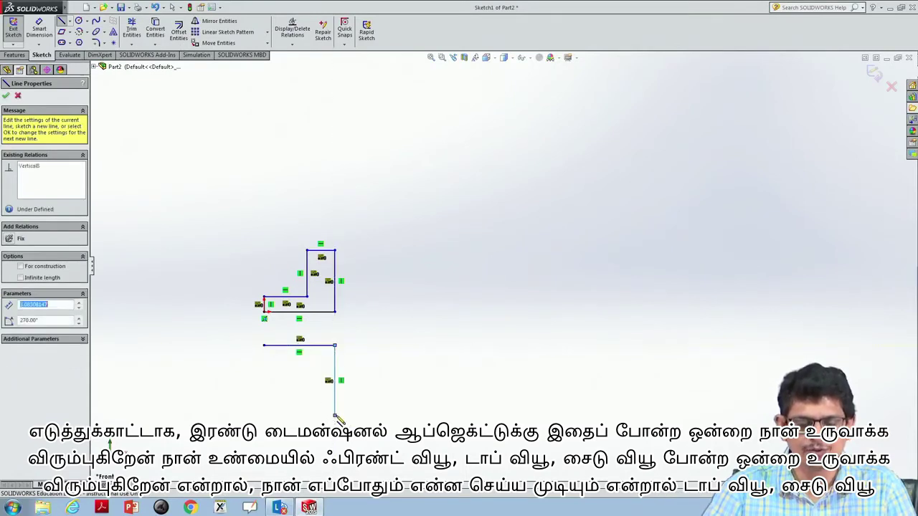
pyautogui.click(264, 415)
pyautogui.click(264, 346)
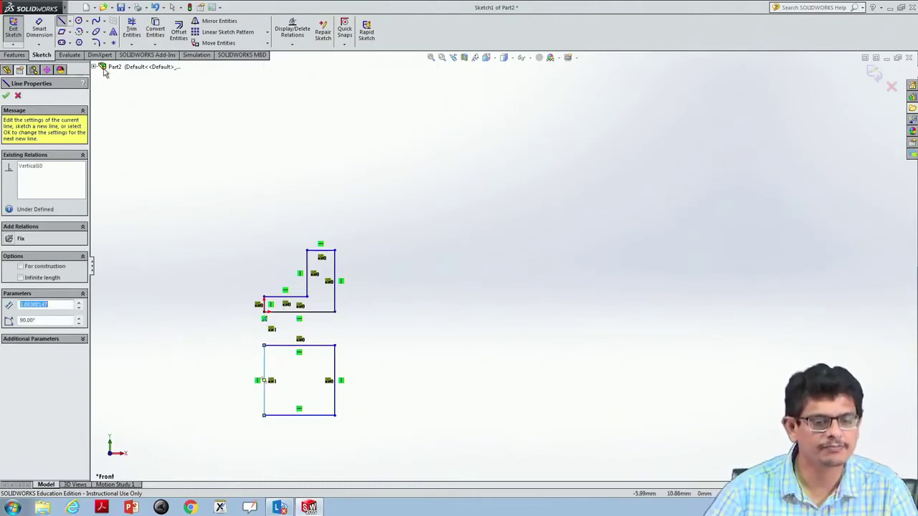
# Reselect the straight Line tool from the line flyout.
pyautogui.click(69, 21)
pyautogui.click(76, 32)
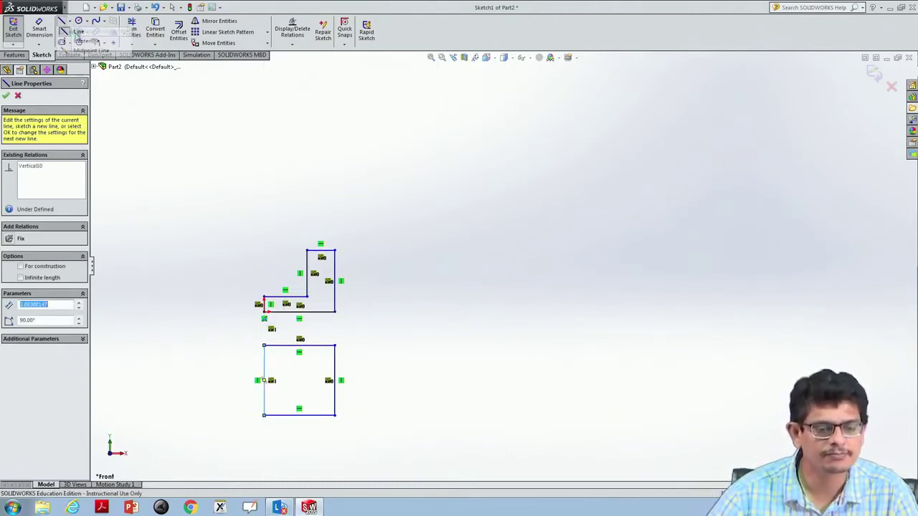
pyautogui.click(69, 21)
pyautogui.click(78, 47)
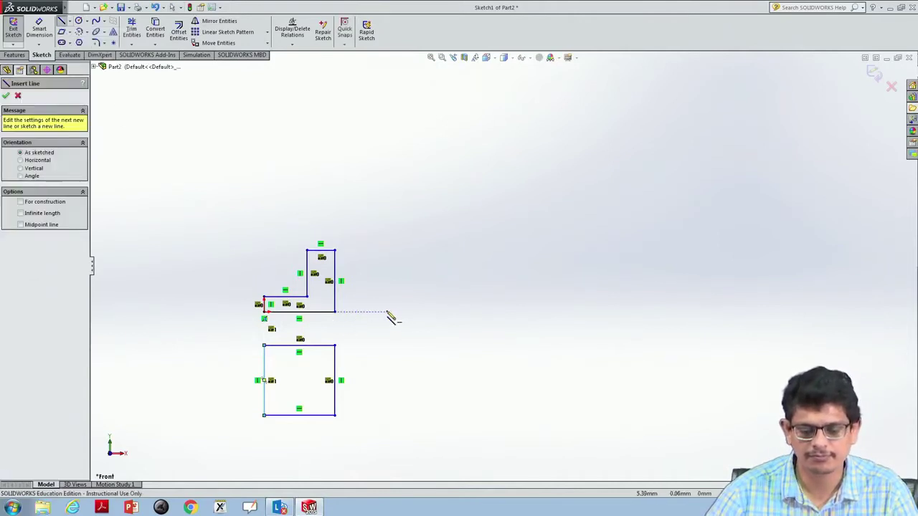
# Draw a closed rectangle to the right of the L-shaped outline.
pyautogui.click(380, 312)
pyautogui.click(457, 311)
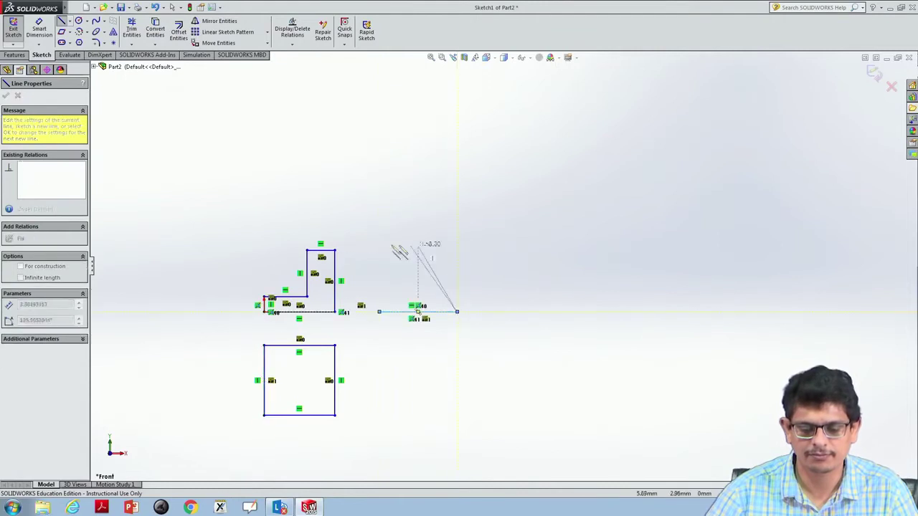
pyautogui.click(457, 250)
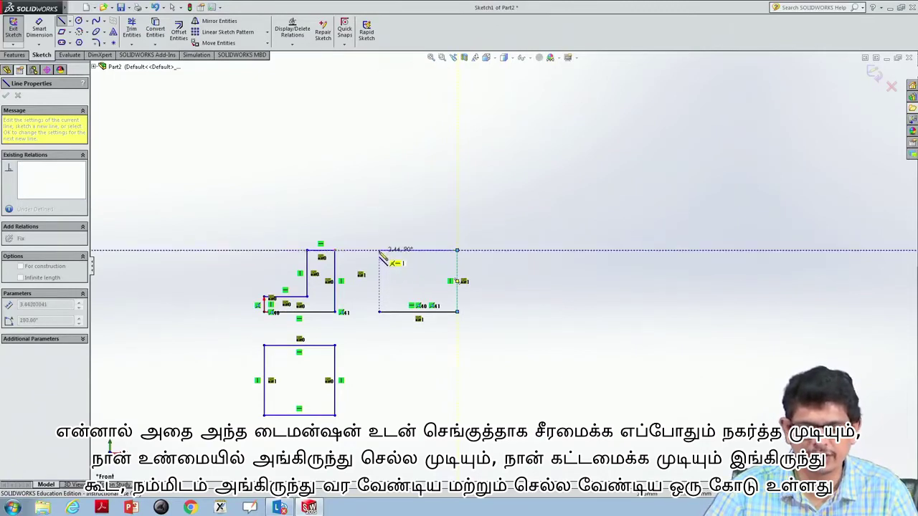
pyautogui.click(379, 250)
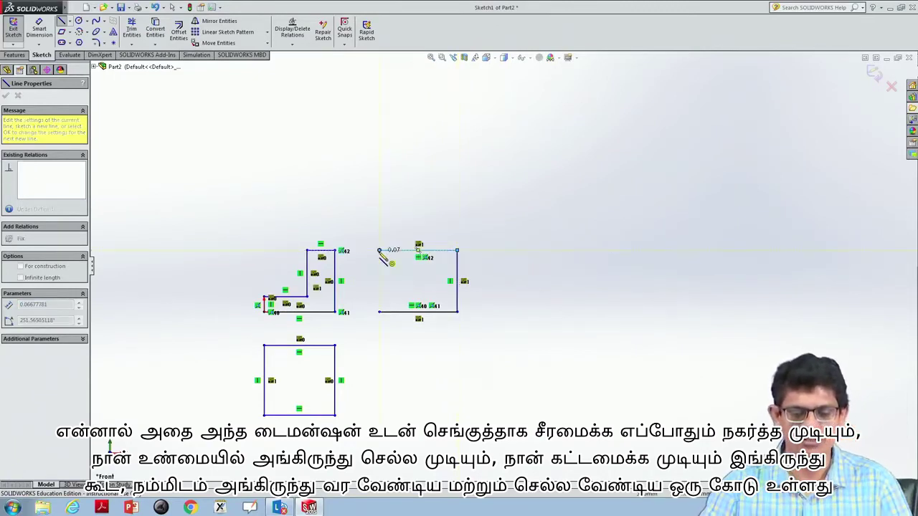
pyautogui.click(380, 313)
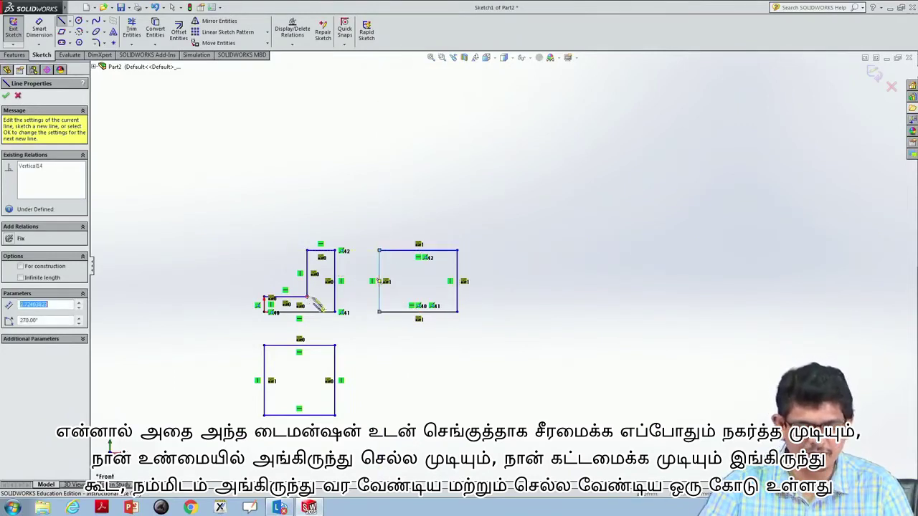
# Add a horizontal line across the rectangle's lower part, edge to edge.
pyautogui.click(380, 297)
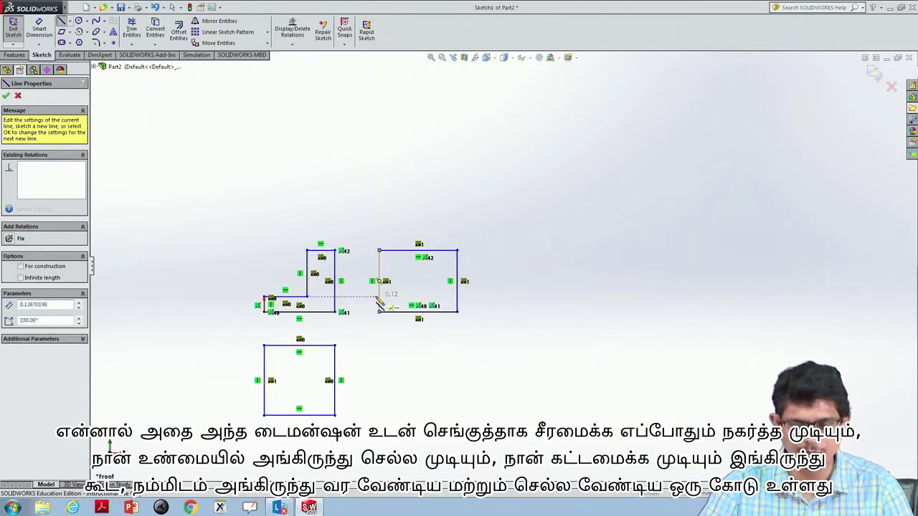
pyautogui.doubleClick(456, 297)
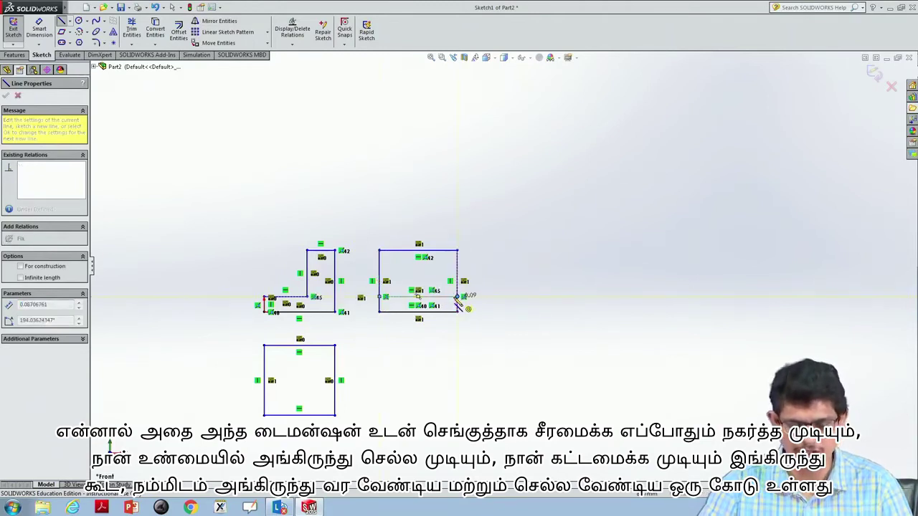
pyautogui.press('Escape')
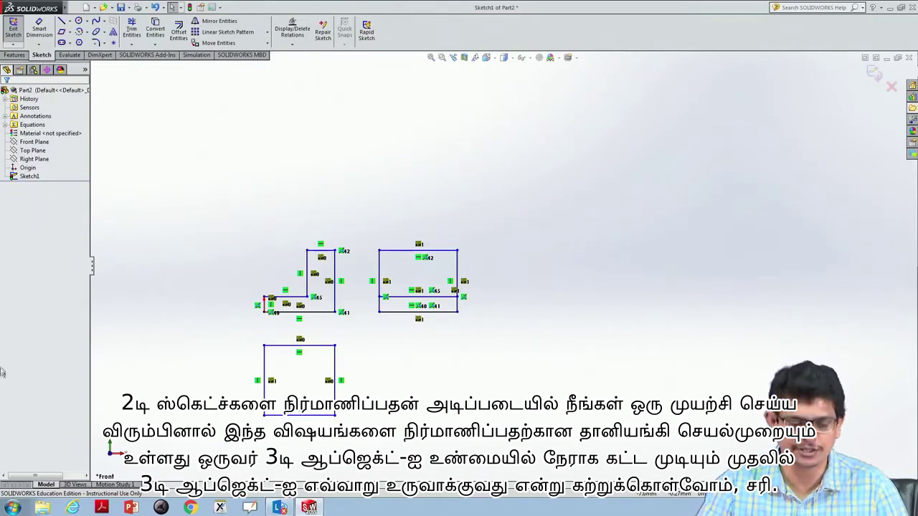
# Delete all sketch lines and exit Sketch1, discarding the changes.
pyautogui.moveTo(195, 456)
pyautogui.mouseDown()
pyautogui.moveTo(482, 261)
pyautogui.moveTo(503, 204)
pyautogui.mouseUp()
pyautogui.press('Delete')
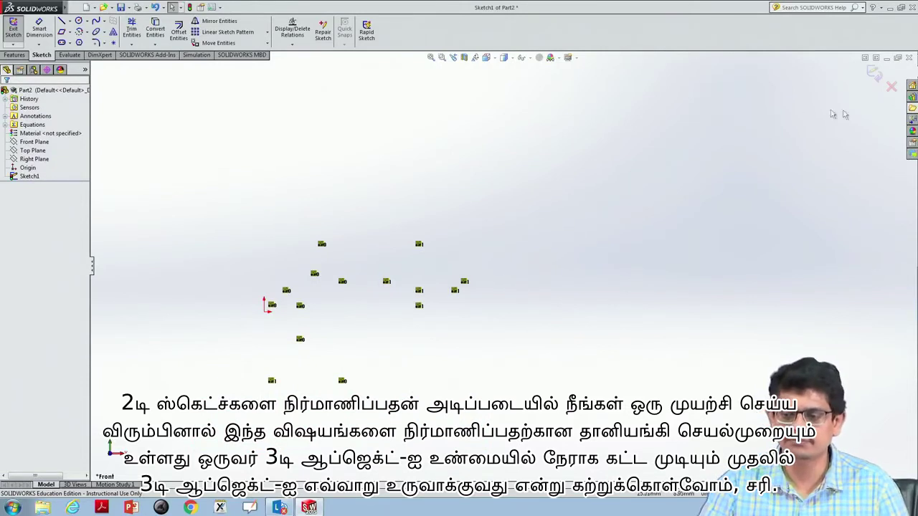
pyautogui.click(894, 90)
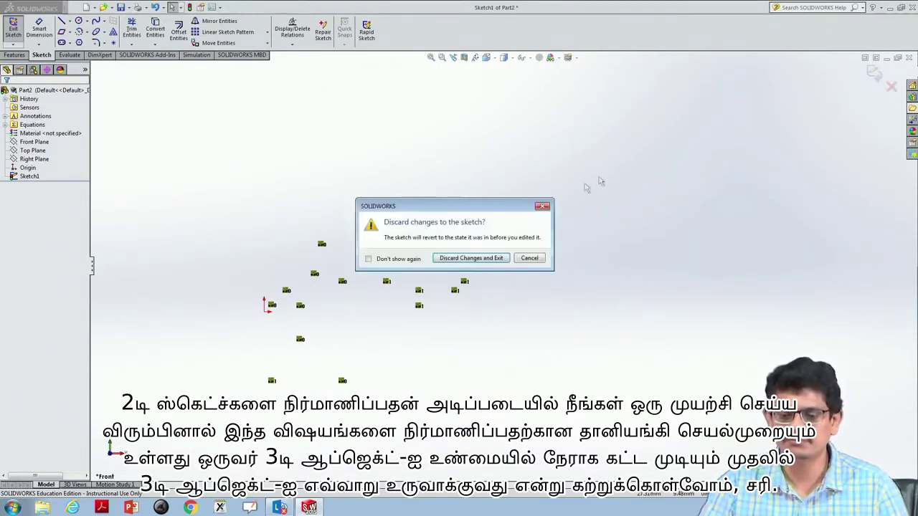
pyautogui.click(453, 264)
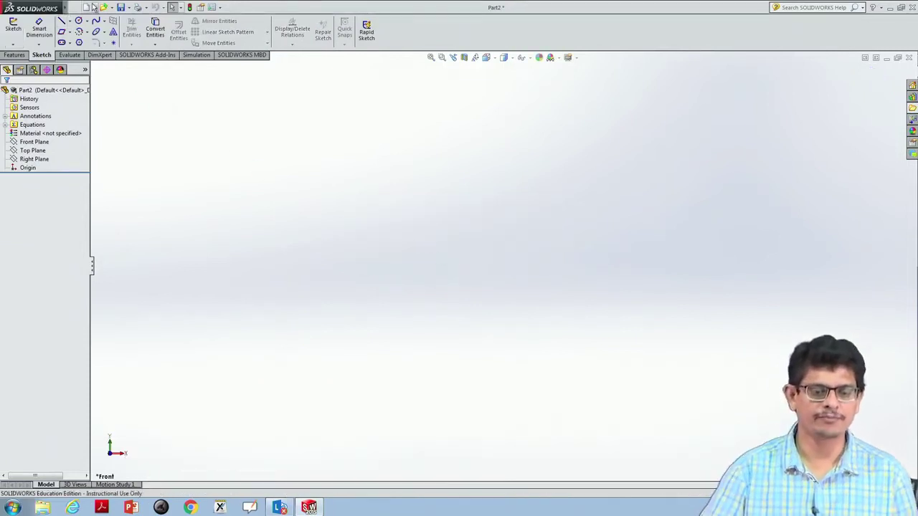
# Select the Front Plane and turn the view normal to it.
pyautogui.click(41, 144)
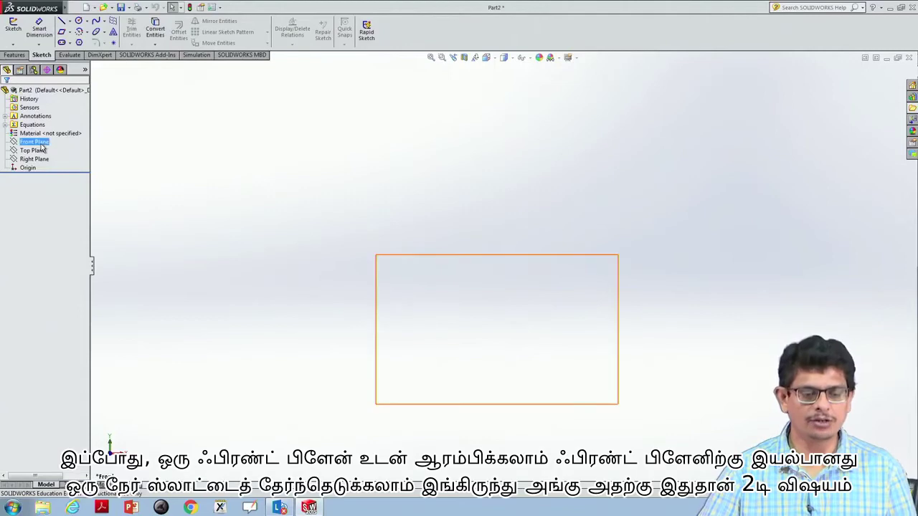
pyautogui.rightClick(42, 143)
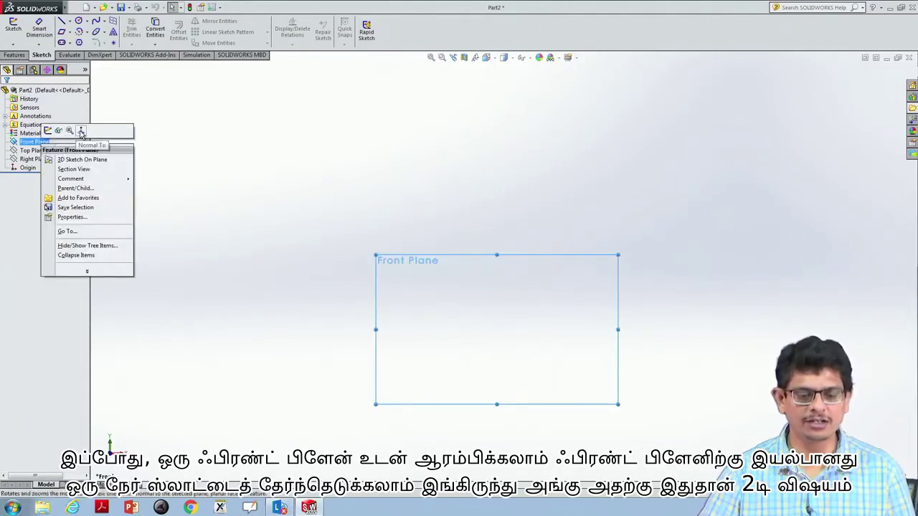
pyautogui.click(81, 132)
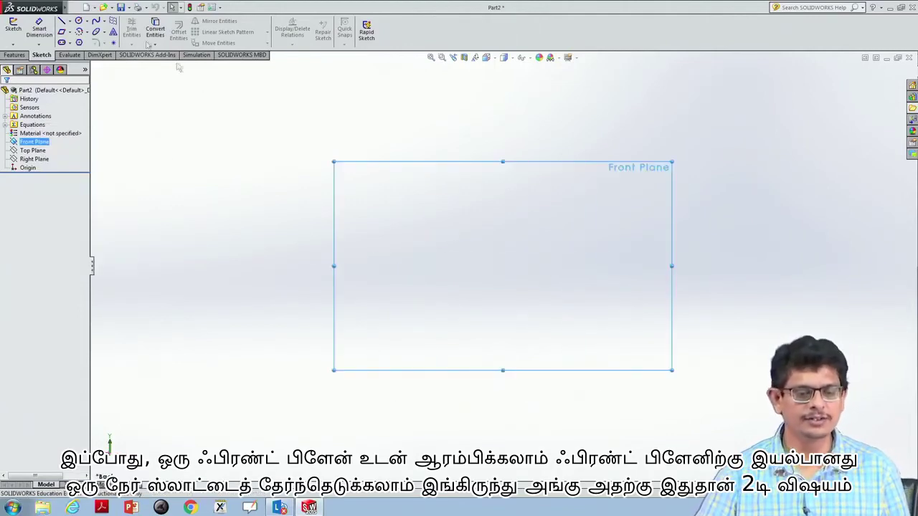
# Draw a horizontal straight slot centred on the origin.
pyautogui.click(70, 43)
pyautogui.click(82, 58)
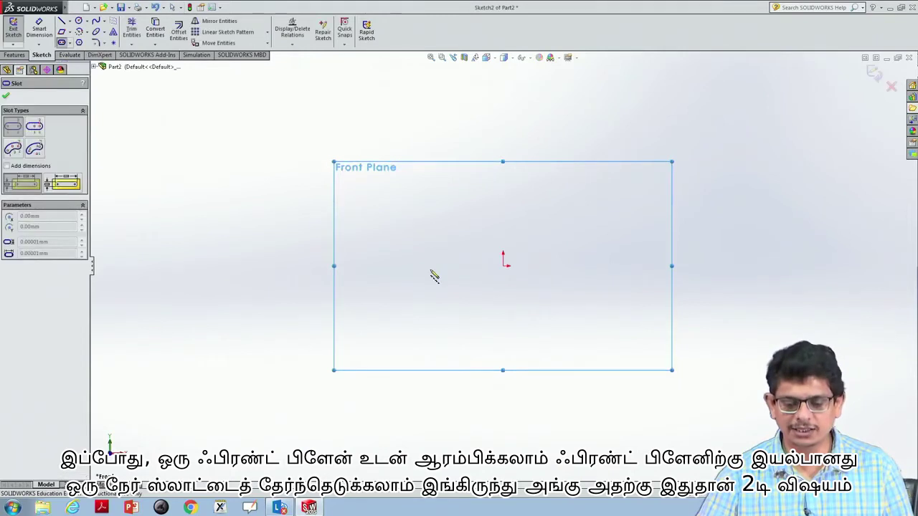
pyautogui.click(429, 266)
pyautogui.click(602, 266)
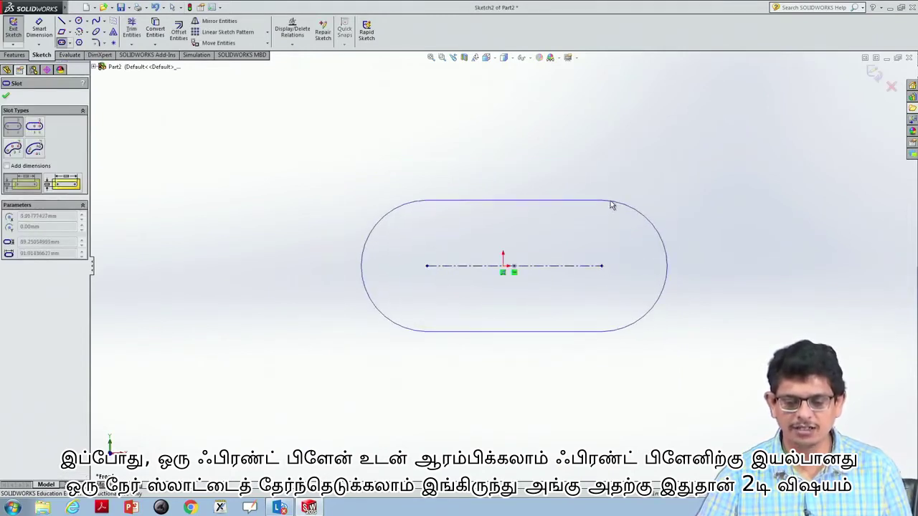
pyautogui.click(611, 204)
pyautogui.press('Escape')
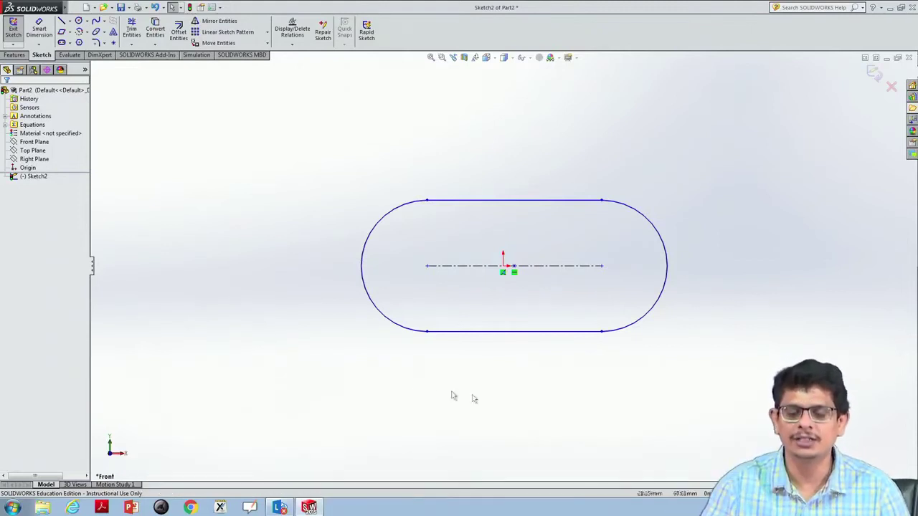
# Box-select the whole slot sketch and switch to the Features tab.
pyautogui.moveTo(301, 400)
pyautogui.mouseDown()
pyautogui.moveTo(630, 251)
pyautogui.moveTo(702, 168)
pyautogui.mouseUp()
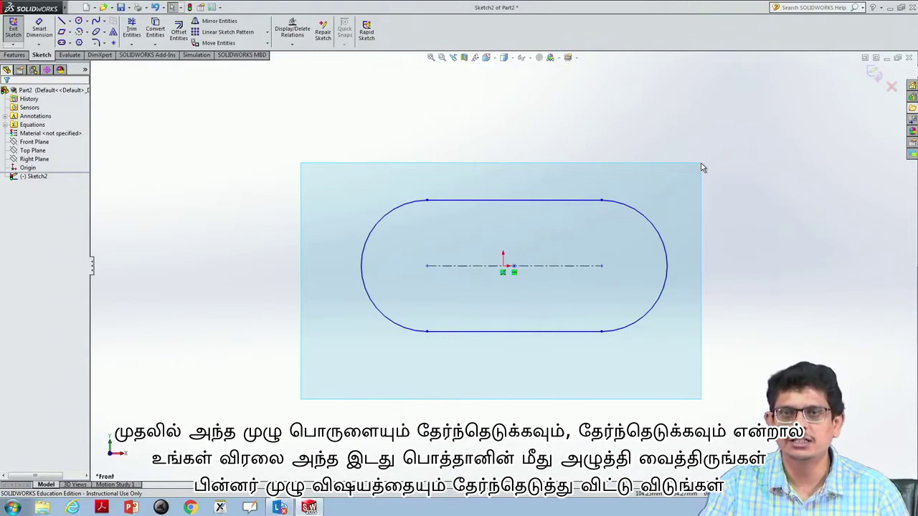
pyautogui.moveTo(703, 168); pyautogui.dragTo(702, 168)
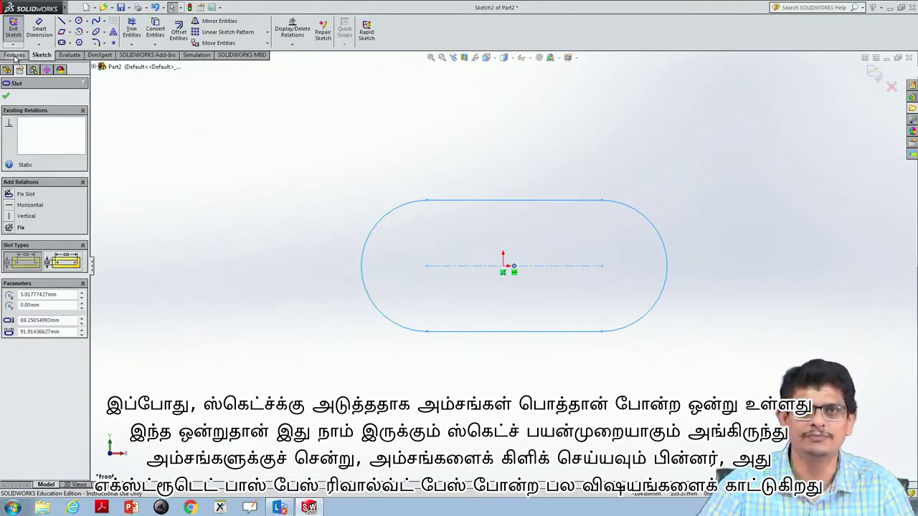
pyautogui.click(15, 55)
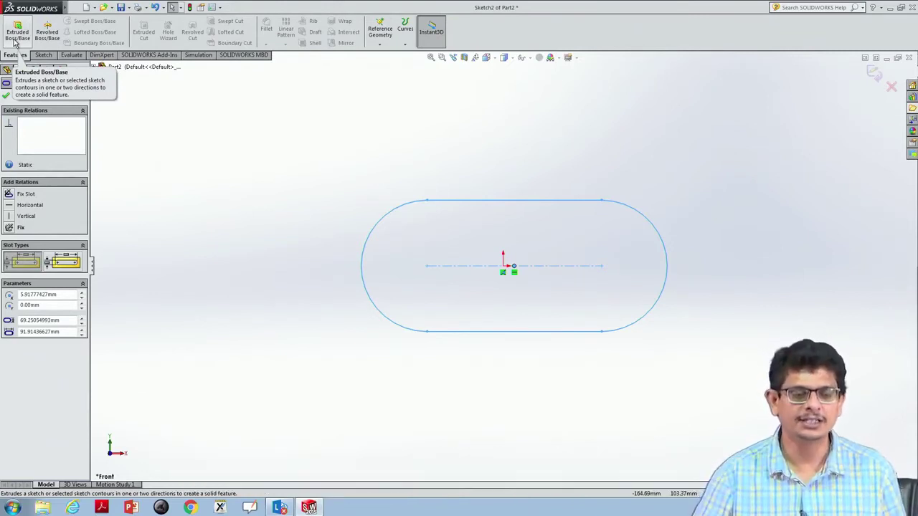
# Start an Extruded Boss/Base on the slot with a Blind 10 mm depth.
pyautogui.click(20, 37)
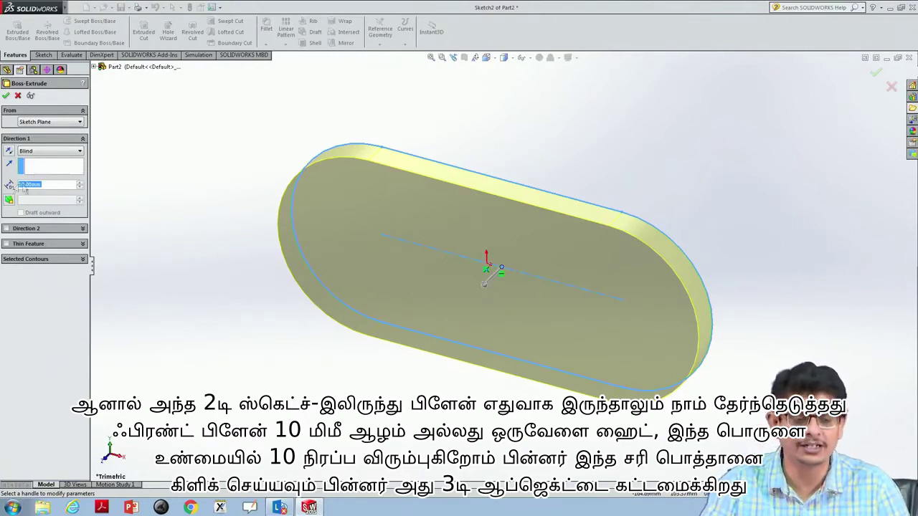
pyautogui.click(47, 185)
# Confirm the 10 mm extrusion as Boss-Extrude1 and orbit the part in 3D.
pyautogui.click(6, 96)
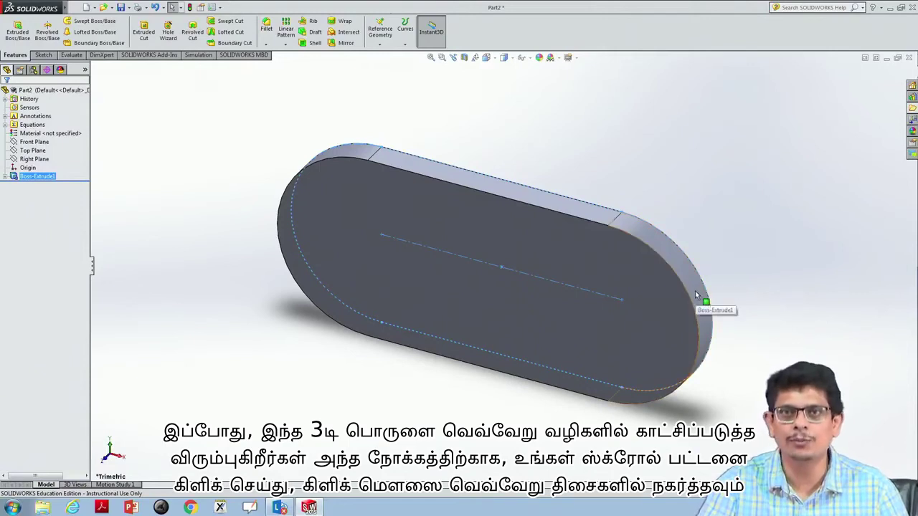
pyautogui.moveTo(800, 270); pyautogui.dragTo(803, 227, button='middle')
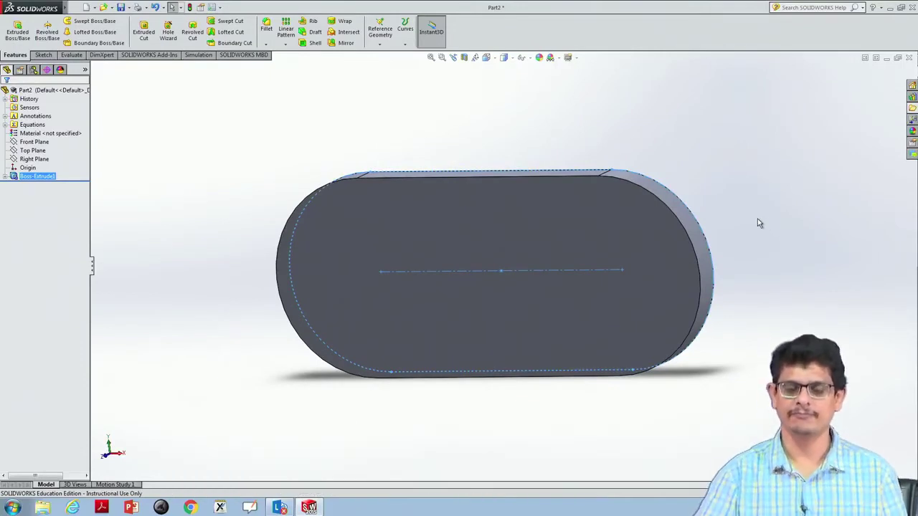
pyautogui.moveTo(798, 258); pyautogui.dragTo(772, 304, button='middle')
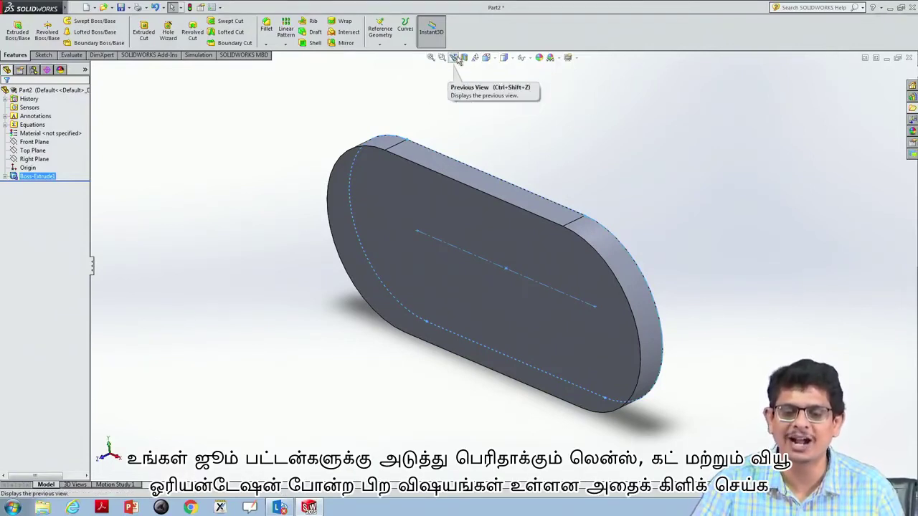
# Show the slotted part in the Front, then Right, then Left standard views.
pyautogui.click(495, 62)
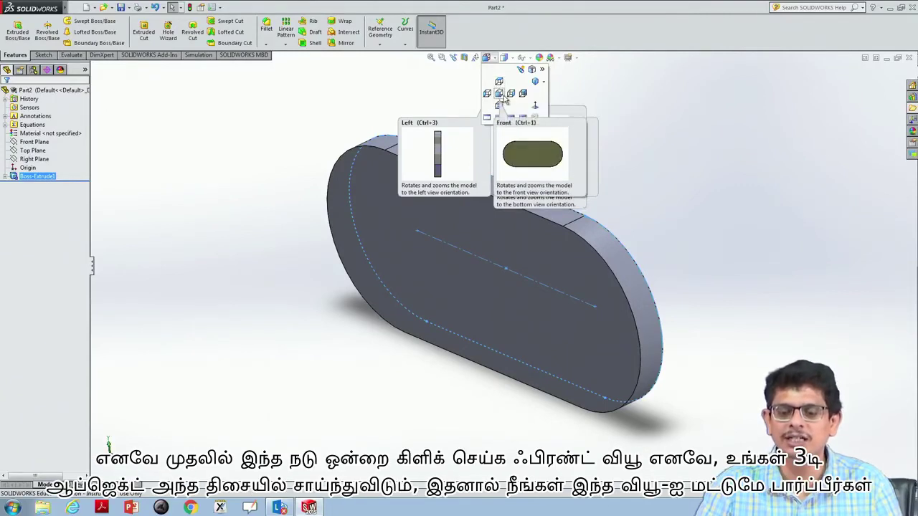
pyautogui.click(500, 94)
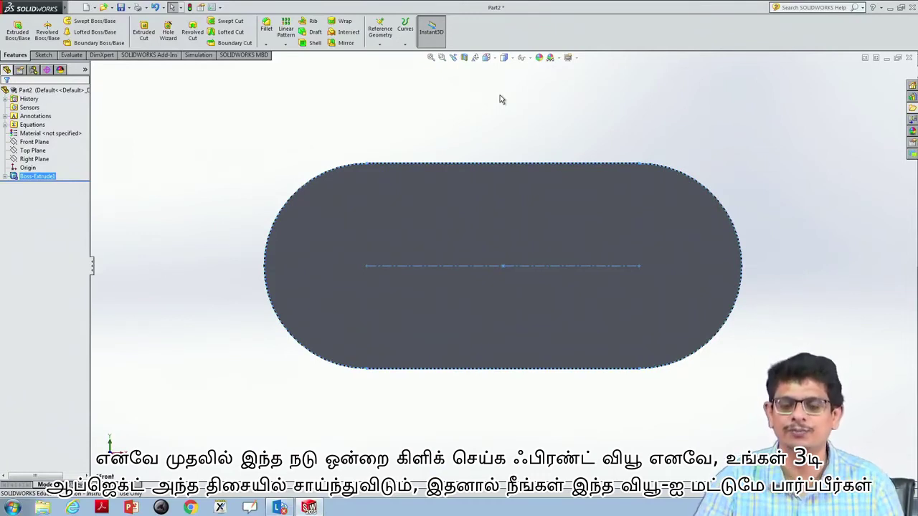
pyautogui.click(494, 61)
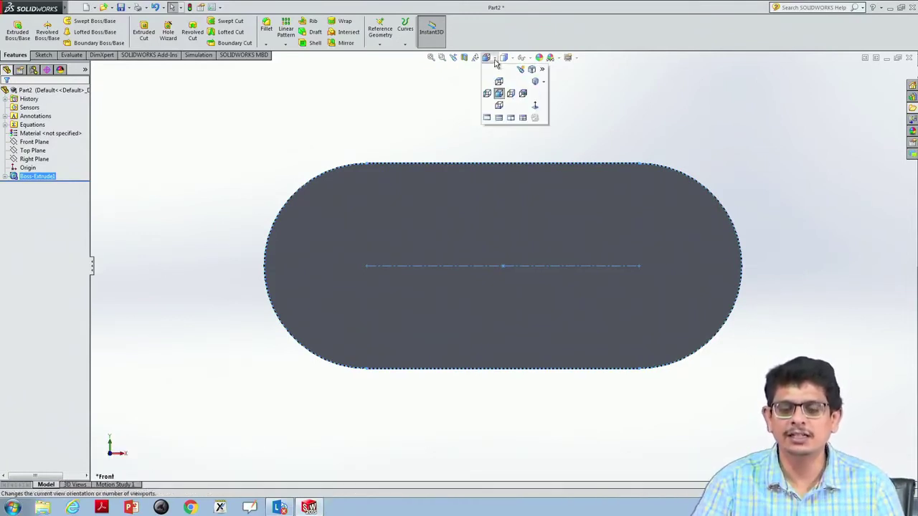
pyautogui.click(510, 95)
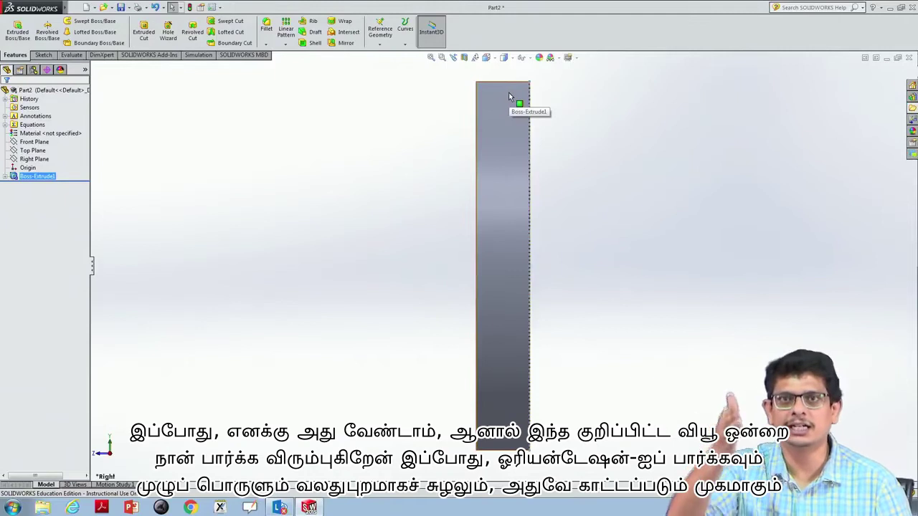
pyautogui.click(488, 58)
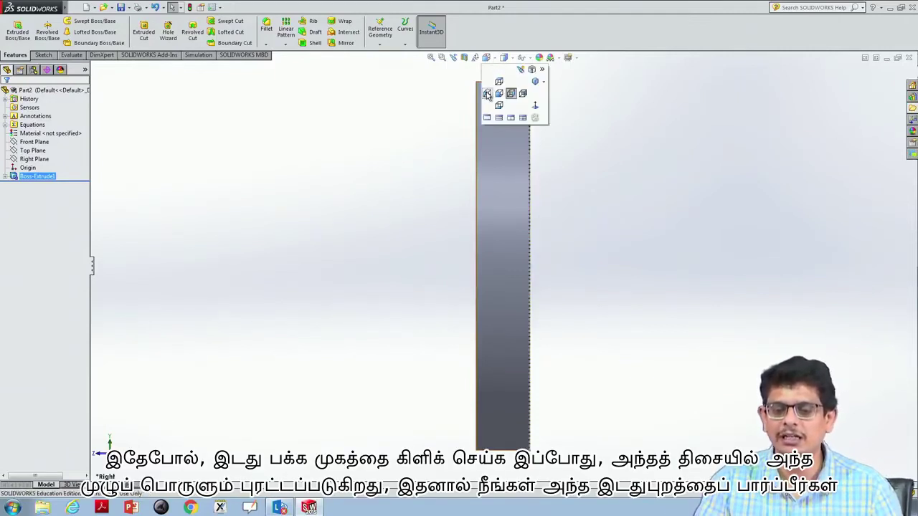
pyautogui.click(487, 94)
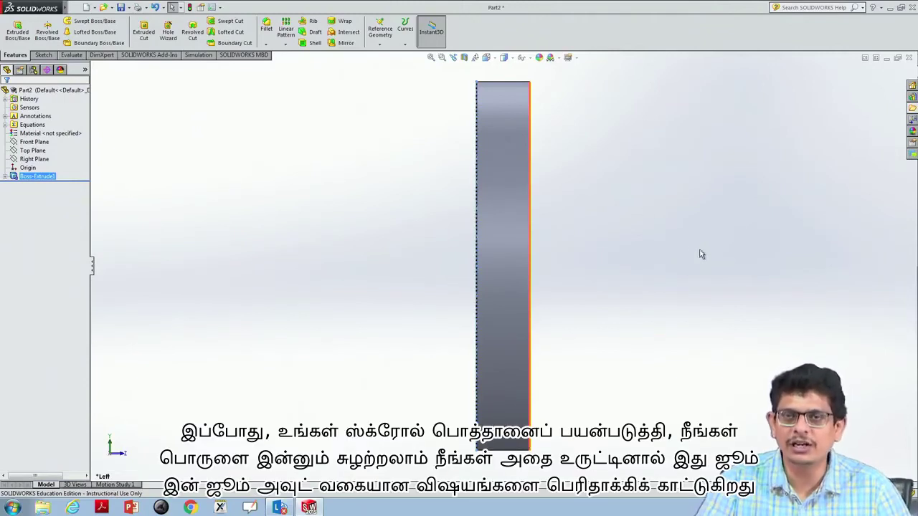
# Orbit the part from edge-on to a steep oblique angle and zoom on the slot face.
pyautogui.moveTo(703, 264); pyautogui.dragTo(728, 278, button='middle')
pyautogui.moveTo(823, 273); pyautogui.dragTo(823, 309, button='middle')
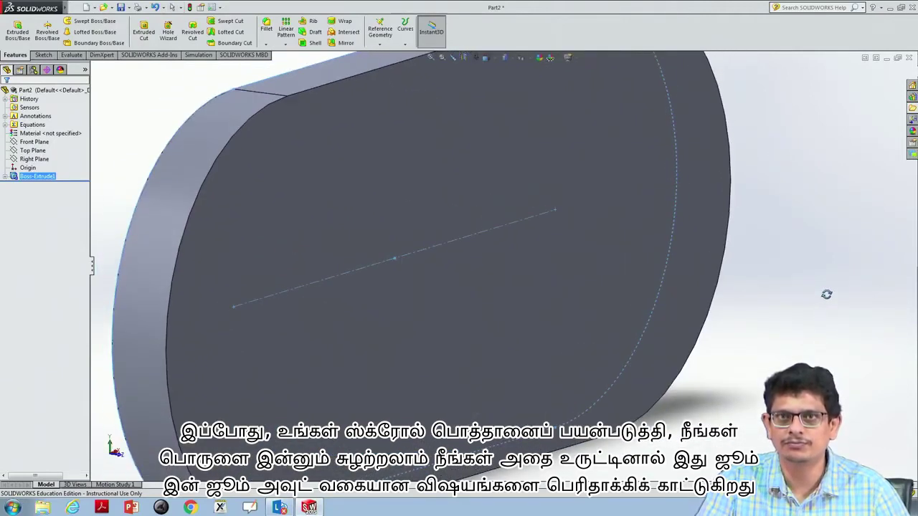
pyautogui.scroll(3, 824, 293)
pyautogui.scroll(3, 822, 291)
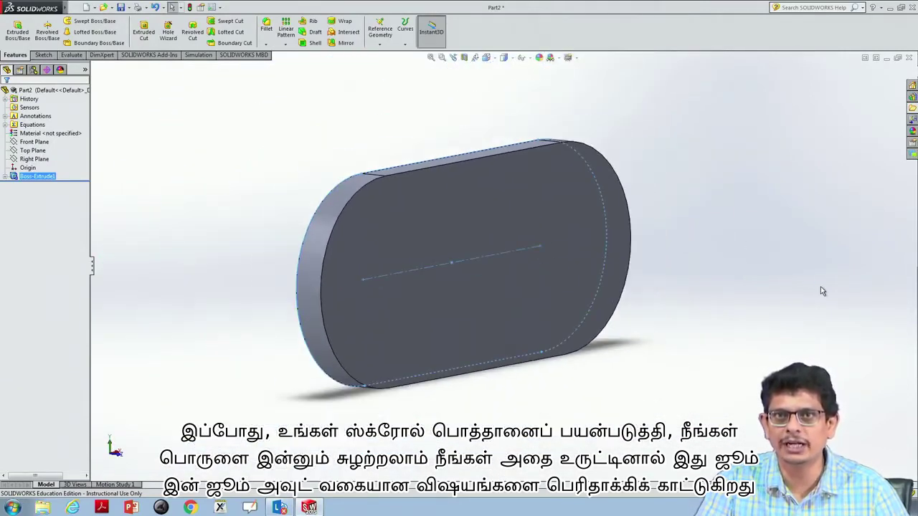
pyautogui.scroll(-4, 823, 291)
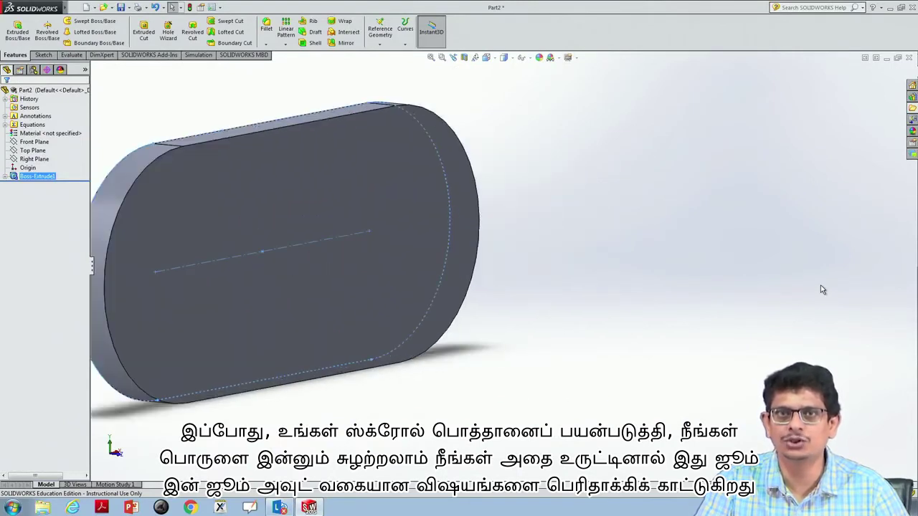
pyautogui.scroll(1, 823, 289)
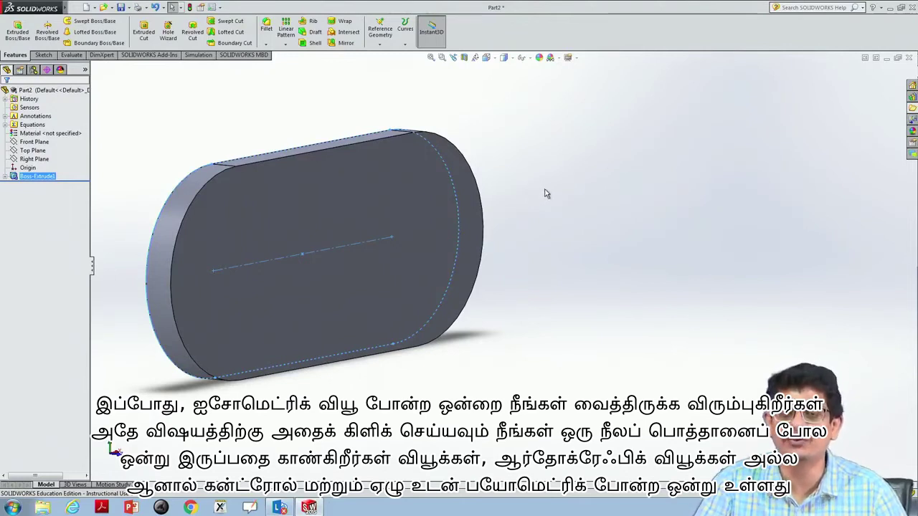
# Switch the model to Isometric orientation, then to Dimetric orientation.
pyautogui.click(495, 64)
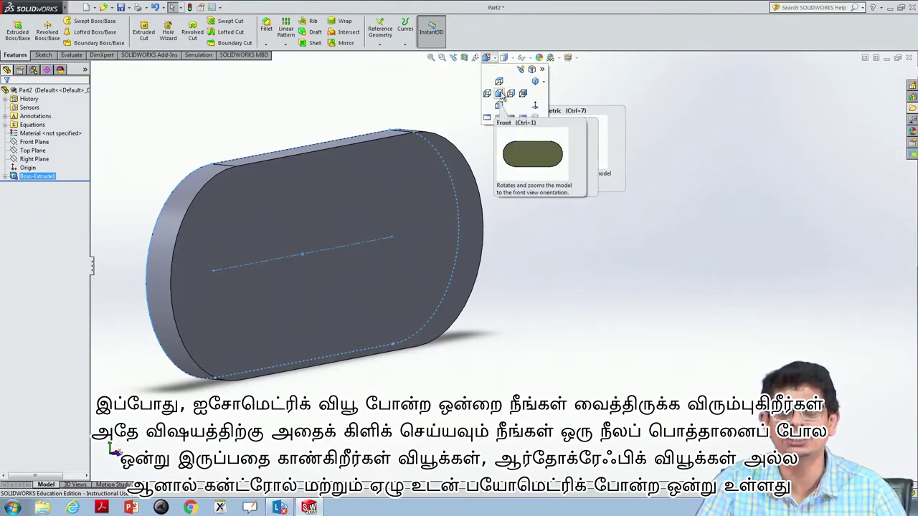
pyautogui.click(536, 84)
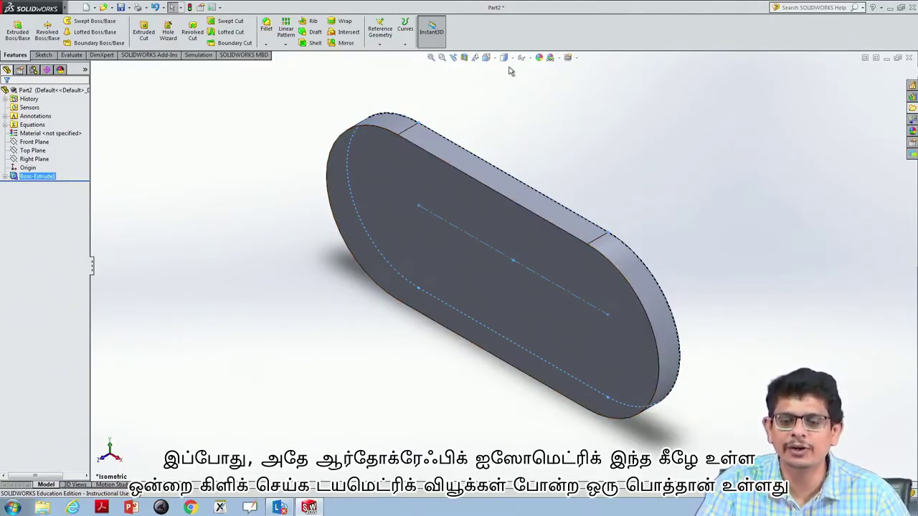
pyautogui.click(487, 59)
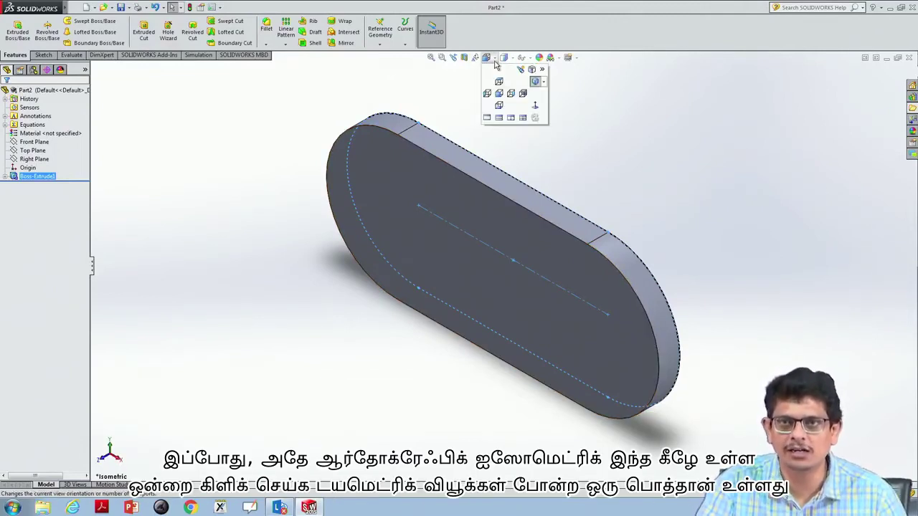
pyautogui.click(543, 84)
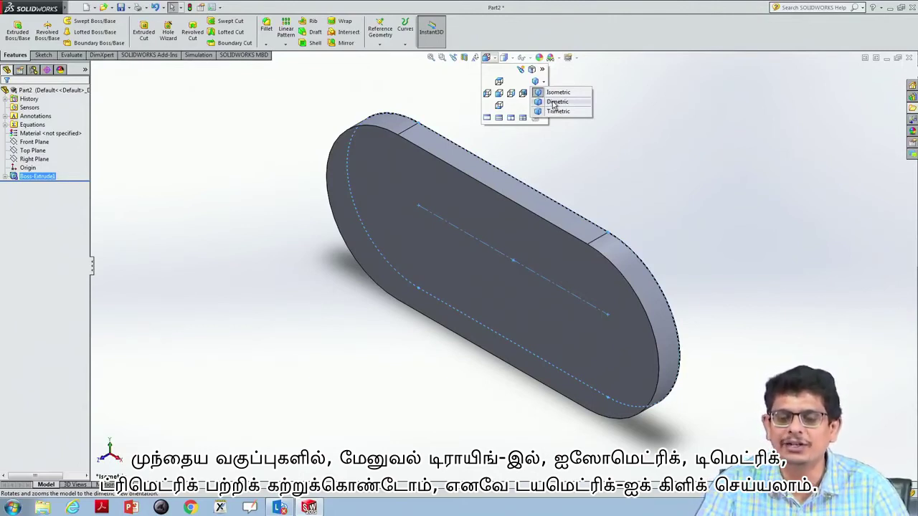
pyautogui.click(553, 103)
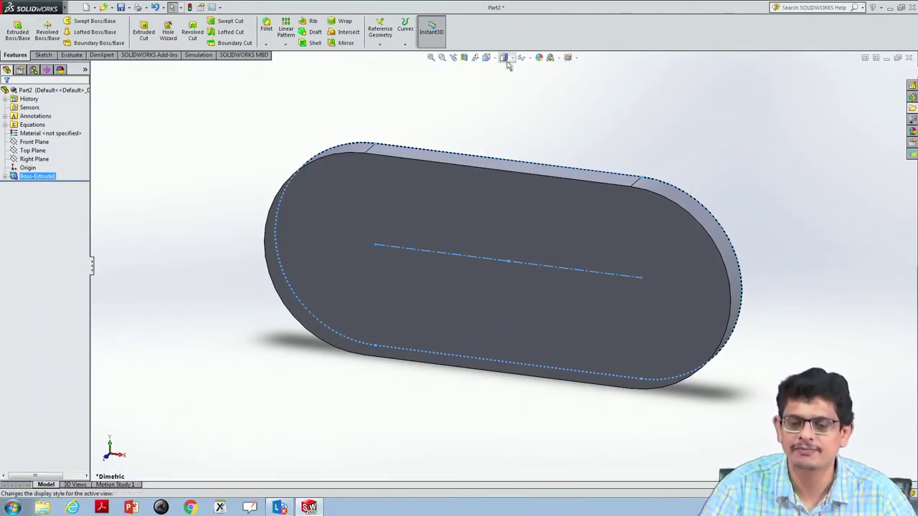
# Switch the view to Trimetric, then Front, and finish on the Right view.
pyautogui.click(487, 57)
pyautogui.click(543, 81)
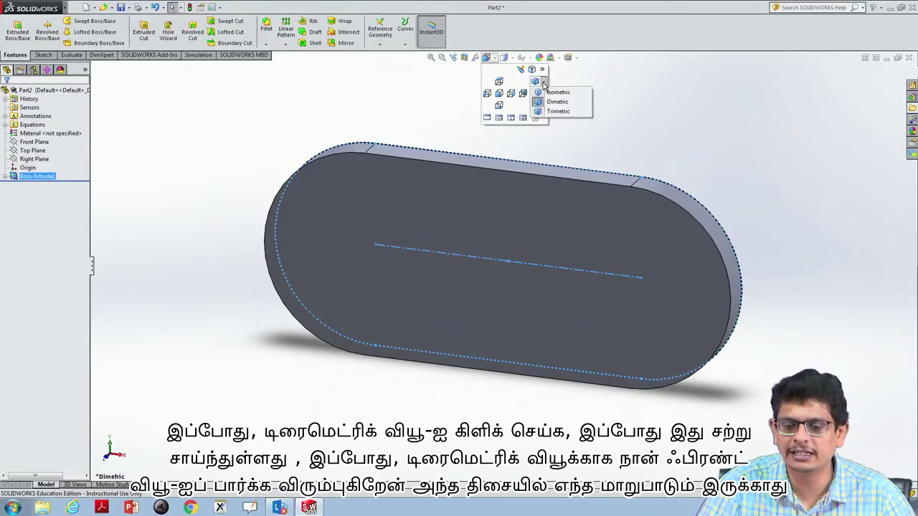
pyautogui.click(558, 112)
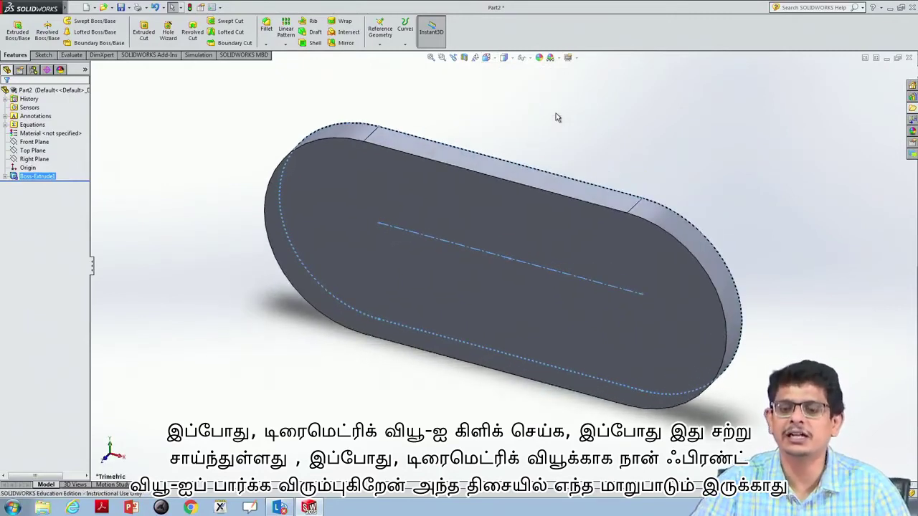
pyautogui.click(493, 63)
pyautogui.click(499, 93)
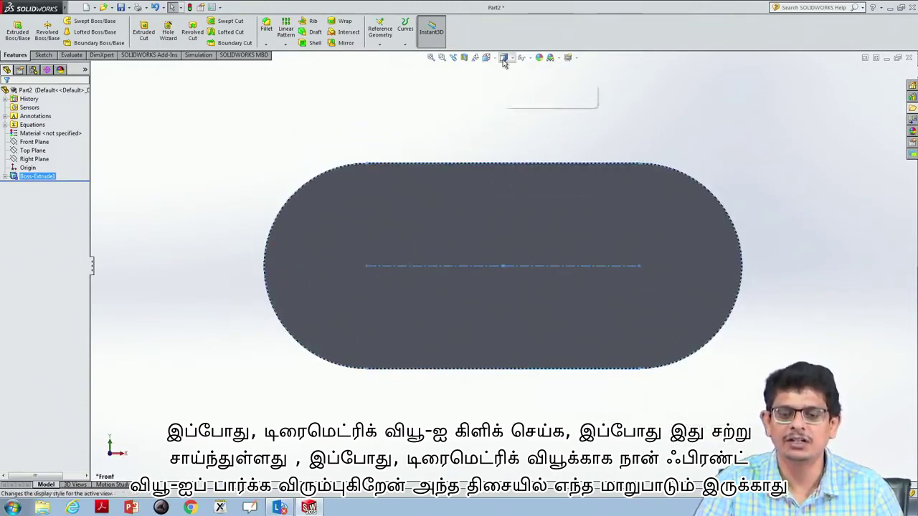
pyautogui.click(496, 62)
pyautogui.click(510, 93)
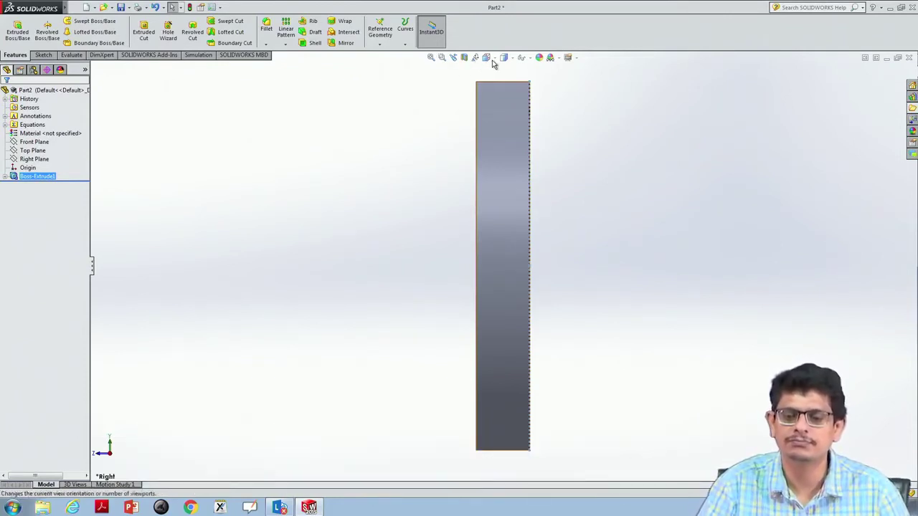
# Apply Normal To so the slot's flat face is seen head-on.
pyautogui.click(492, 62)
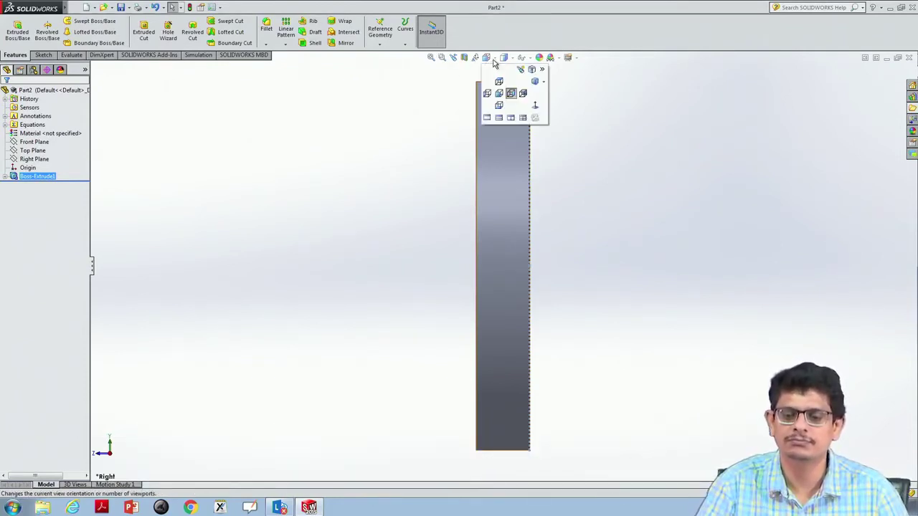
pyautogui.click(536, 106)
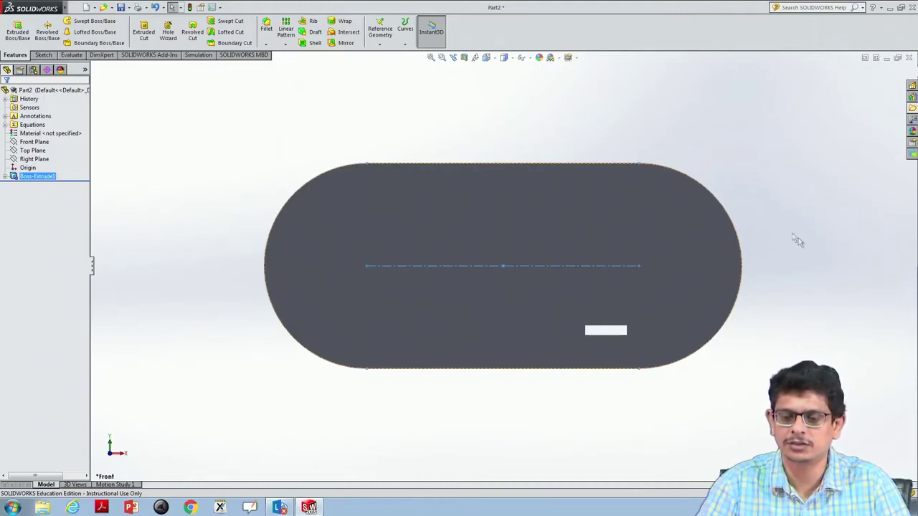
pyautogui.click(502, 59)
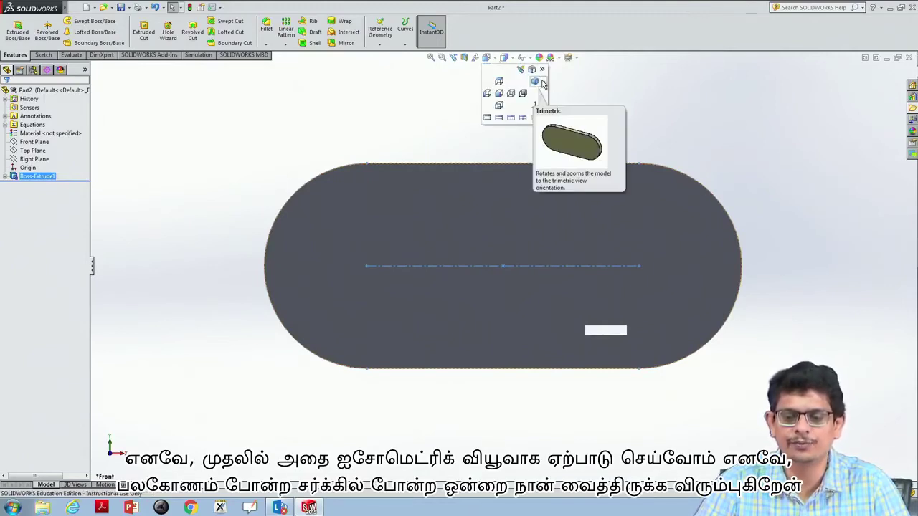
# Return the slot solid to Isometric orientation.
pyautogui.click(542, 82)
pyautogui.click(552, 91)
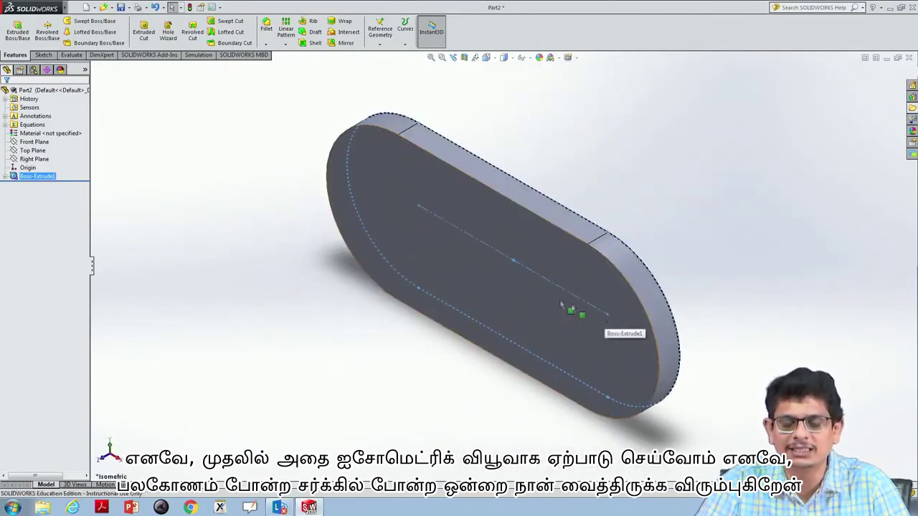
# Turn the view Normal To the Front Plane and bring up the Sketch tab's circle options.
pyautogui.rightClick(36, 146)
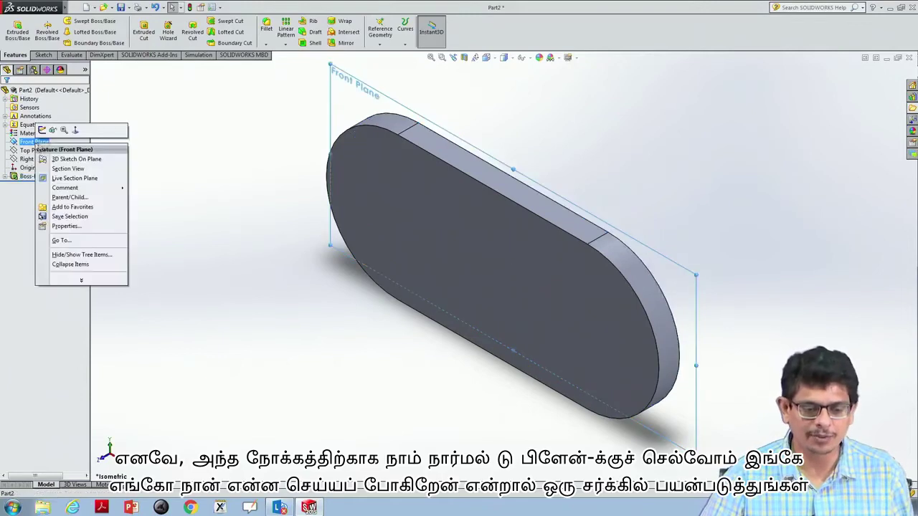
pyautogui.click(74, 130)
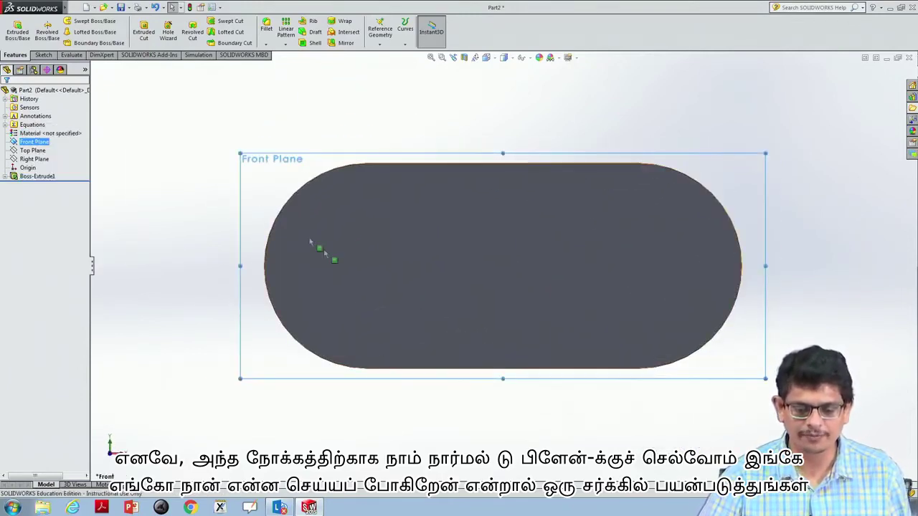
pyautogui.click(43, 59)
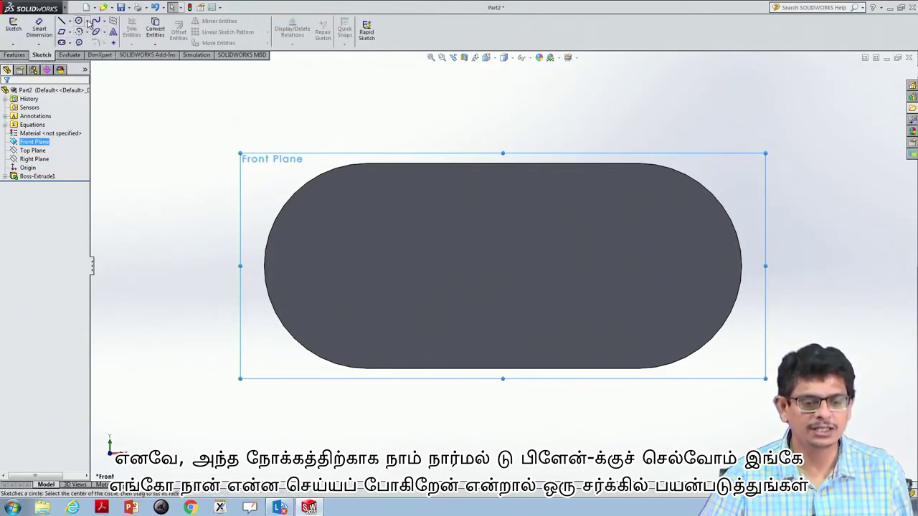
pyautogui.click(88, 22)
# Draw a circle centred on the origin inside the slot face, then select it.
pyautogui.click(98, 32)
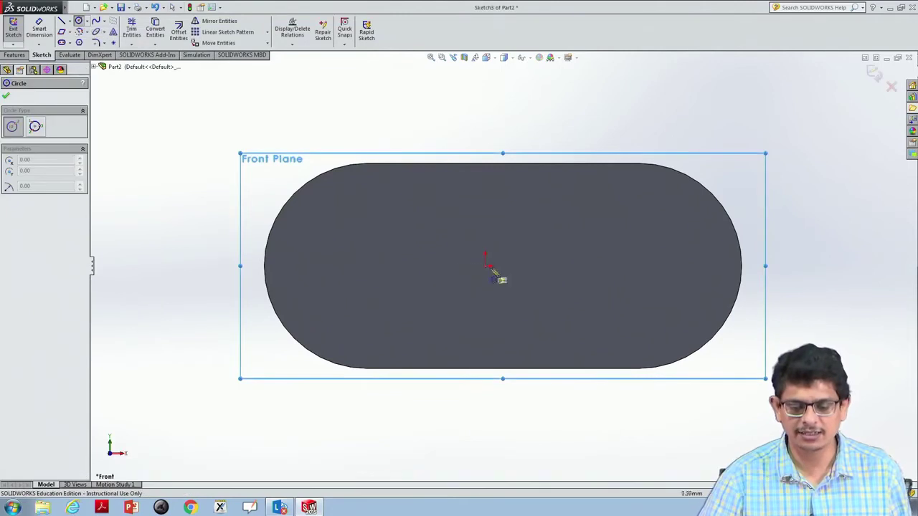
pyautogui.click(486, 266)
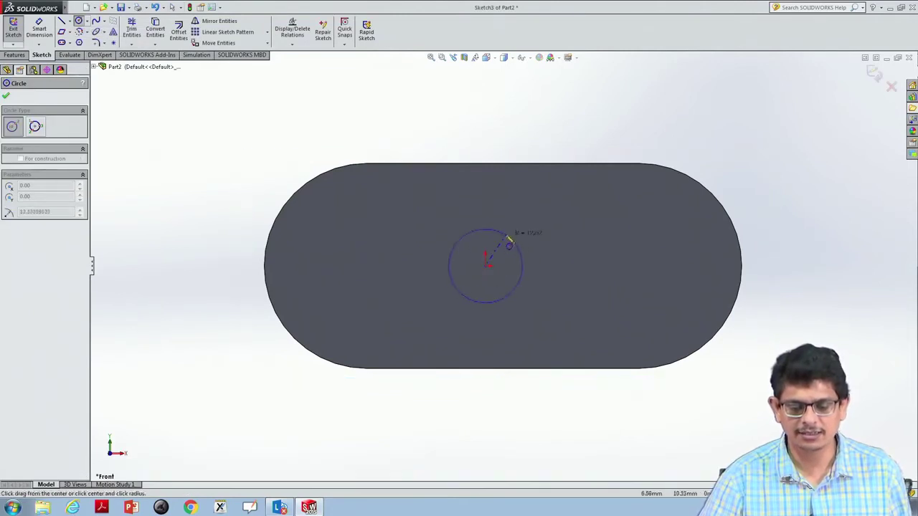
pyautogui.click(522, 230)
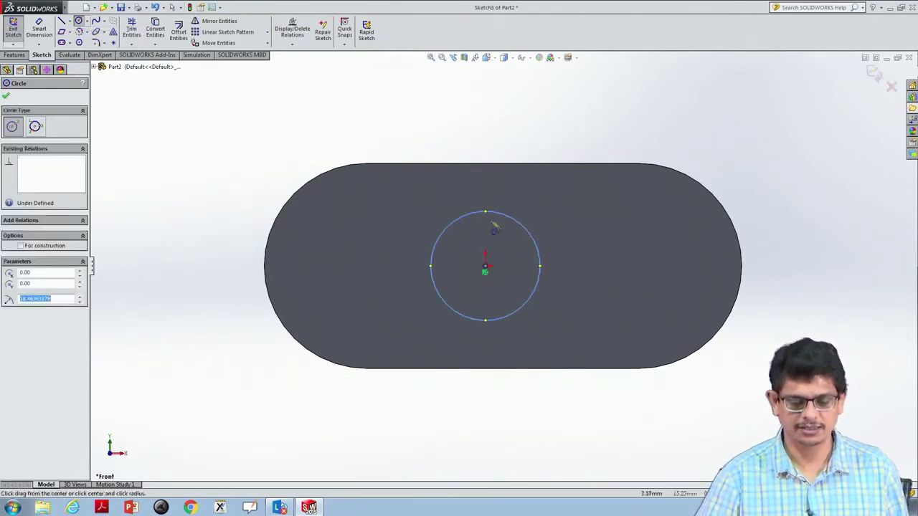
pyautogui.press('Escape')
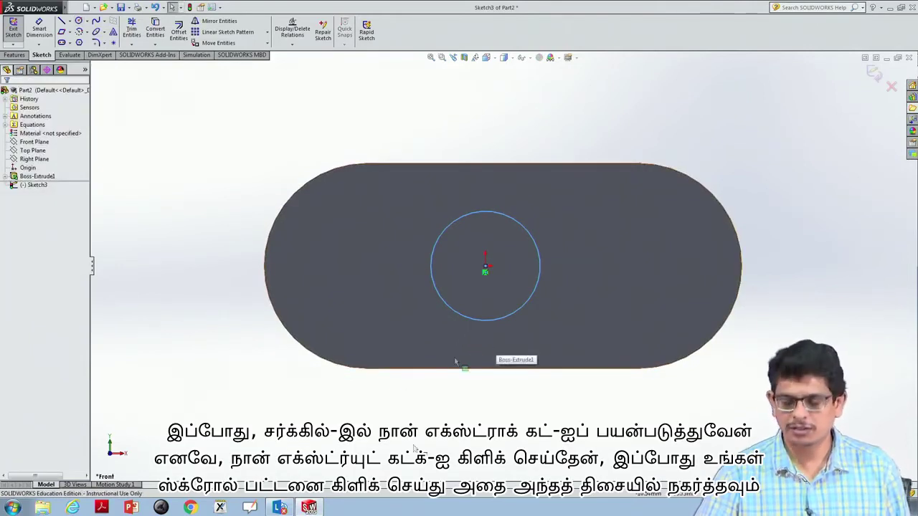
pyautogui.click(536, 250)
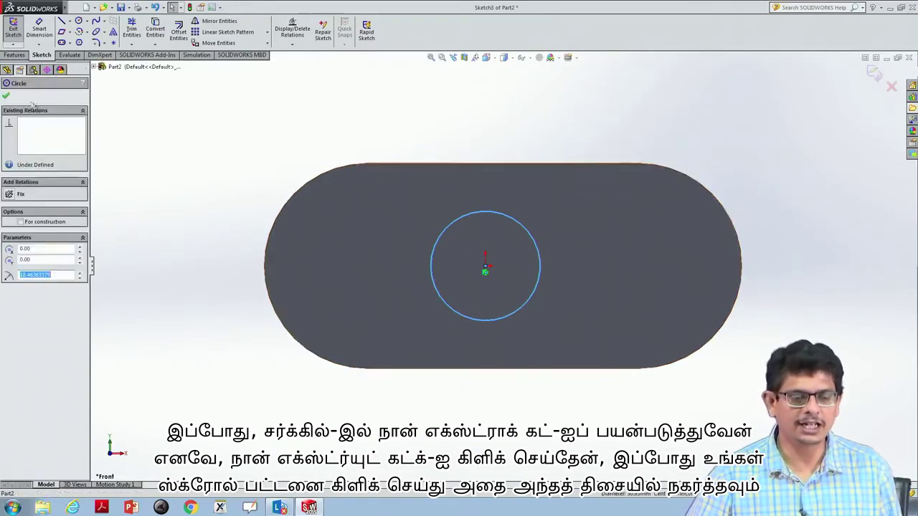
pyautogui.click(15, 56)
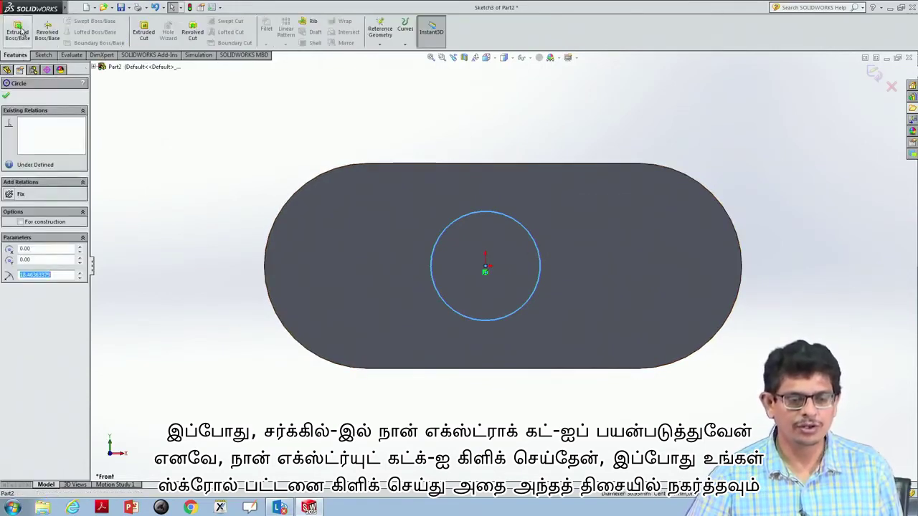
# Start an Extruded Cut from the circle at Blind 10.00 mm and orbit to check the preview.
pyautogui.click(143, 32)
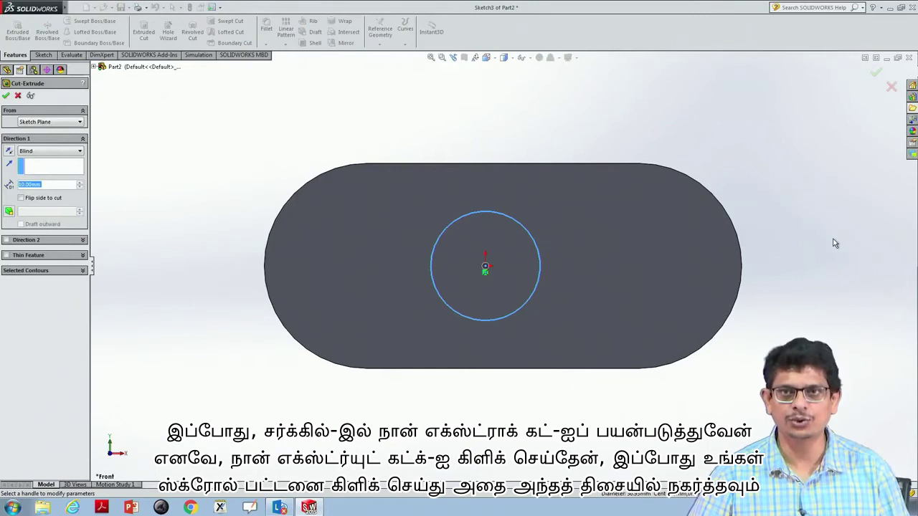
pyautogui.moveTo(833, 244); pyautogui.dragTo(730, 297, button='middle')
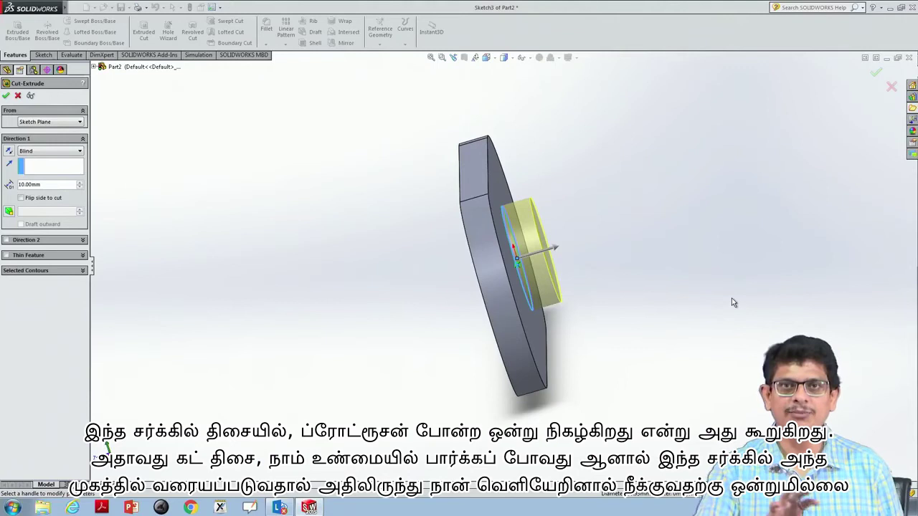
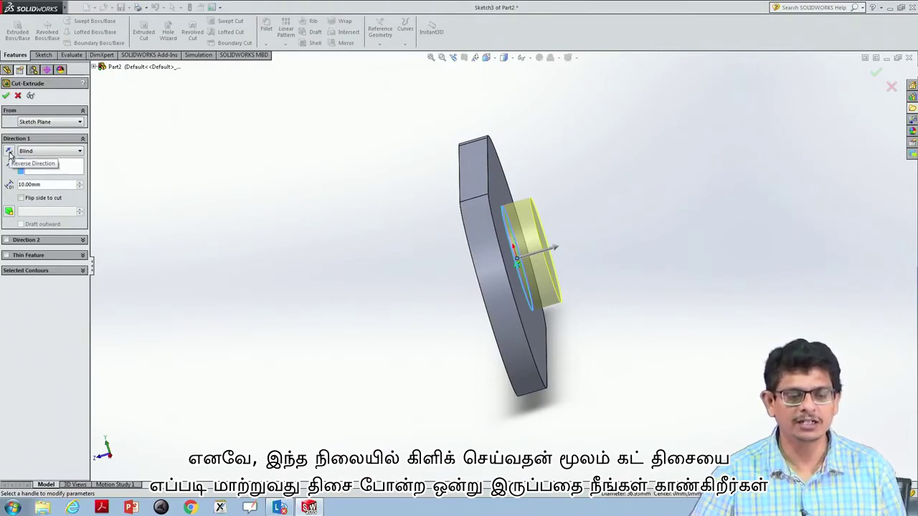
# Extrude-cut the circle sketch 20 mm in the reversed direction to form the central hole.
pyautogui.click(9, 152)
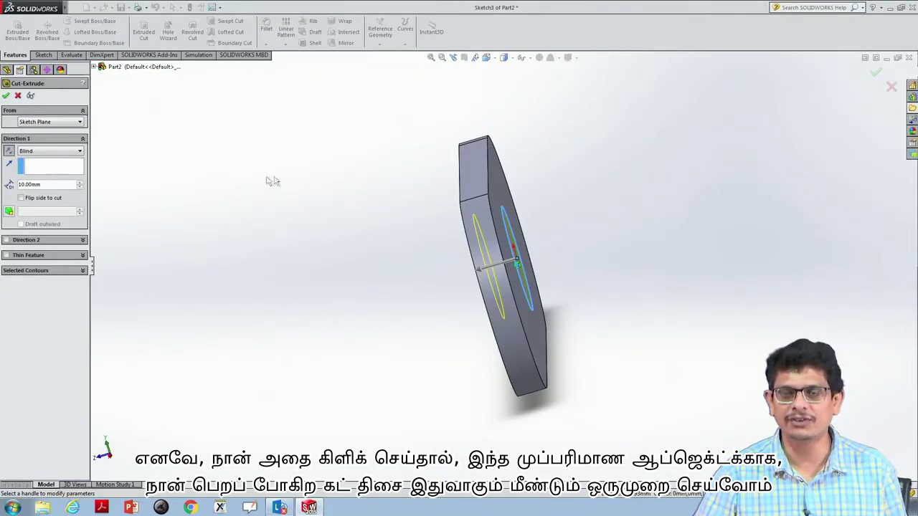
pyautogui.moveTo(557, 227); pyautogui.dragTo(571, 211, button='middle')
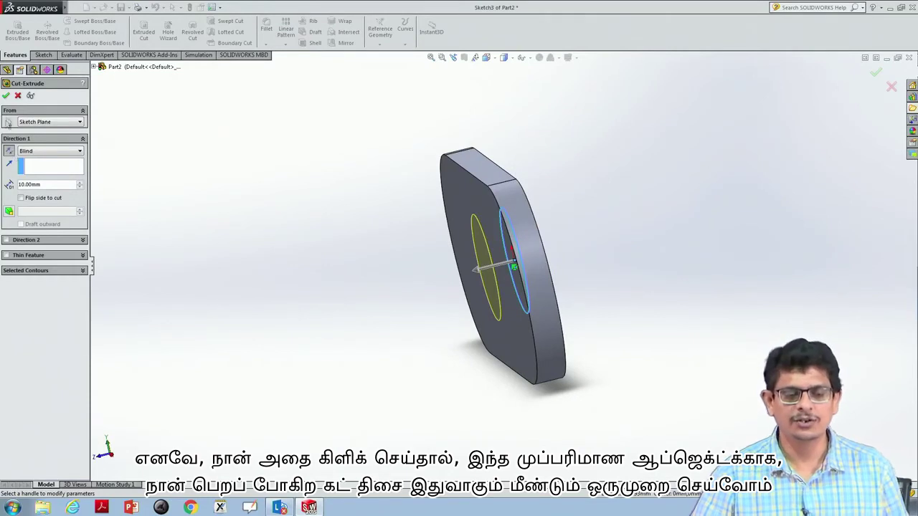
pyautogui.click(19, 97)
pyautogui.click(520, 248)
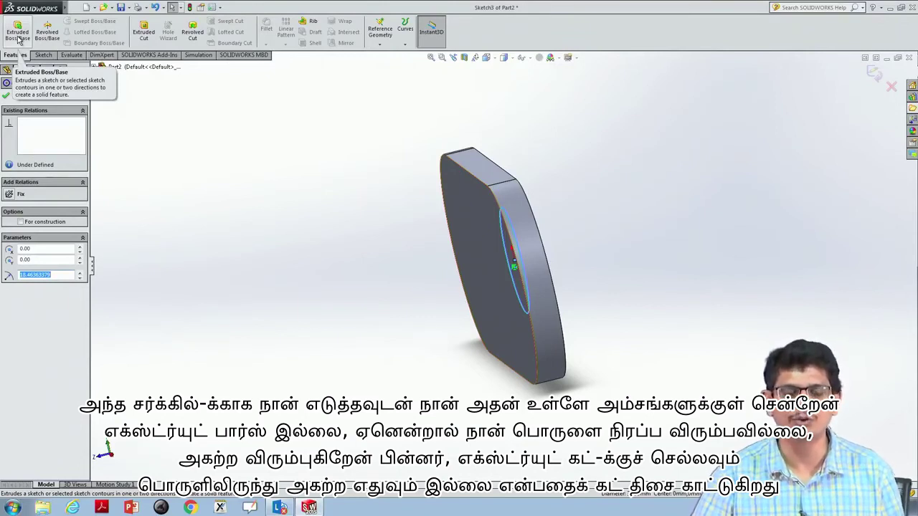
pyautogui.click(144, 33)
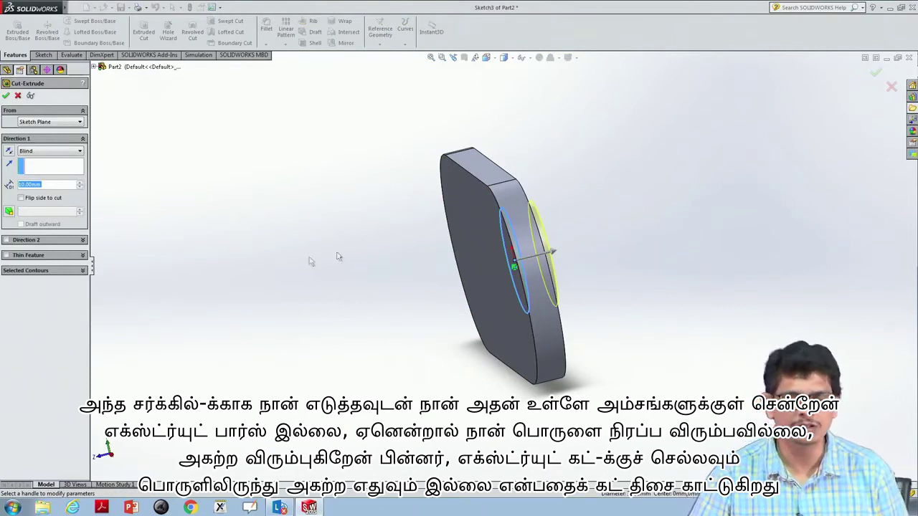
pyautogui.click(8, 152)
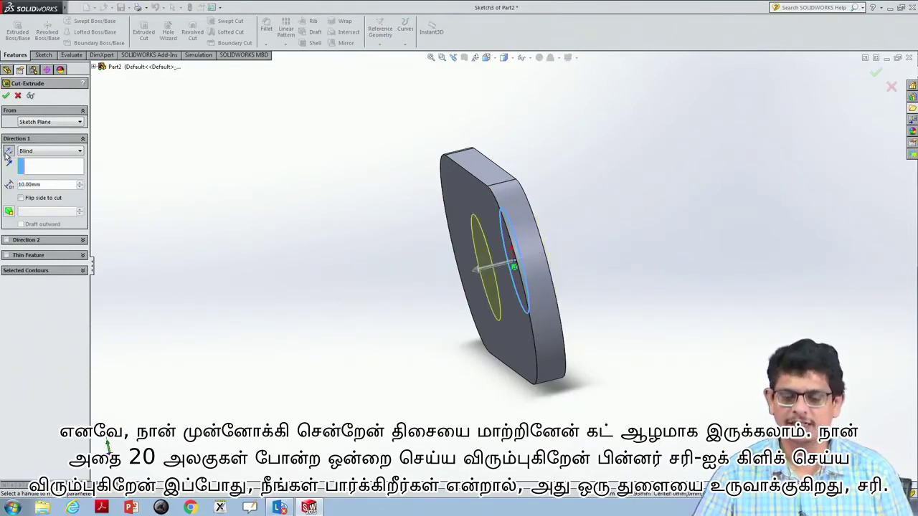
pyautogui.doubleClick(43, 184)
pyautogui.write('20')
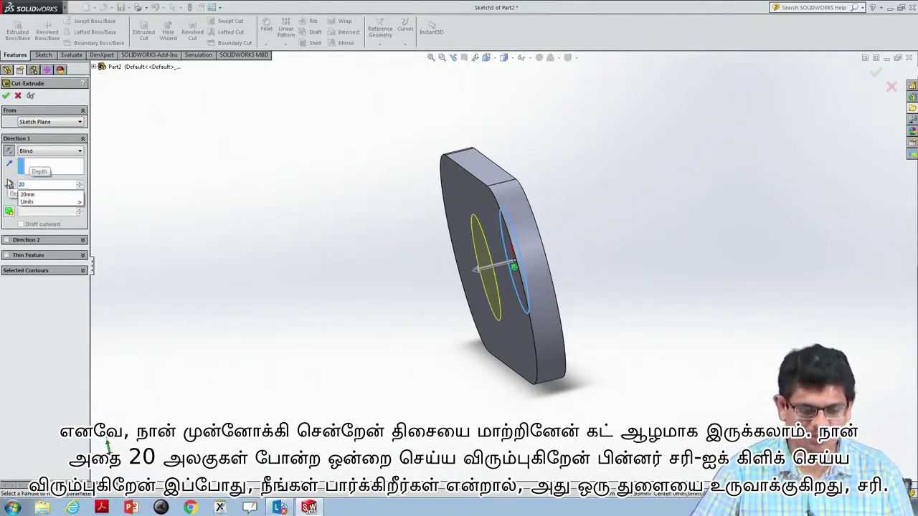
pyautogui.click(36, 212)
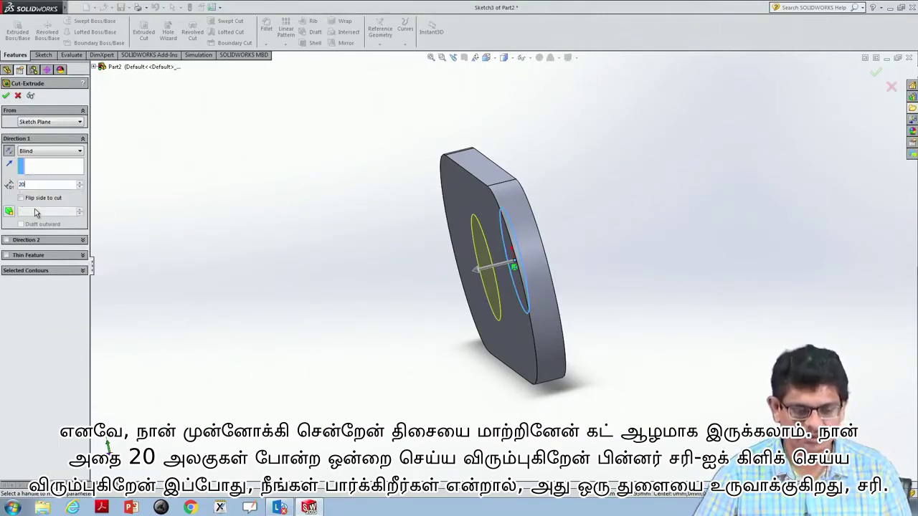
pyautogui.click(7, 95)
pyautogui.moveTo(613, 271); pyautogui.dragTo(646, 287, button='middle')
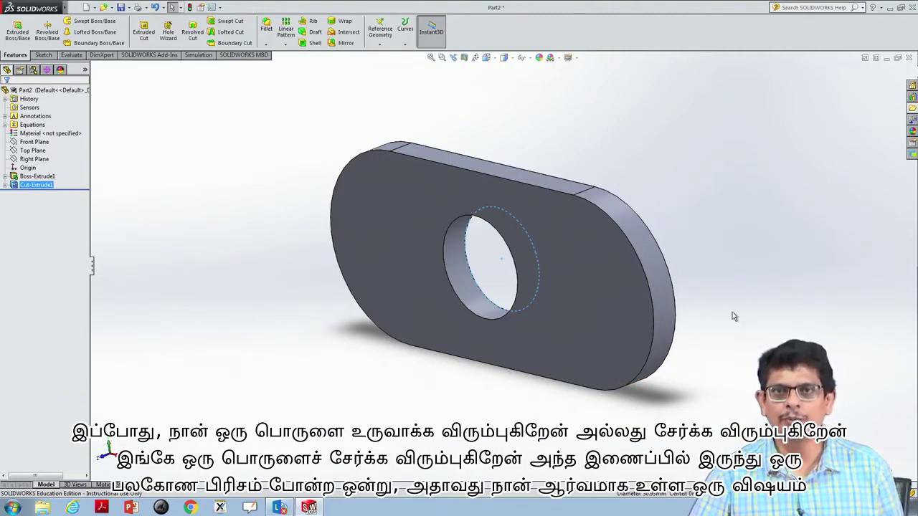
# Orient the view Normal To the plate's front face.
pyautogui.moveTo(732, 314); pyautogui.dragTo(628, 324, button='middle')
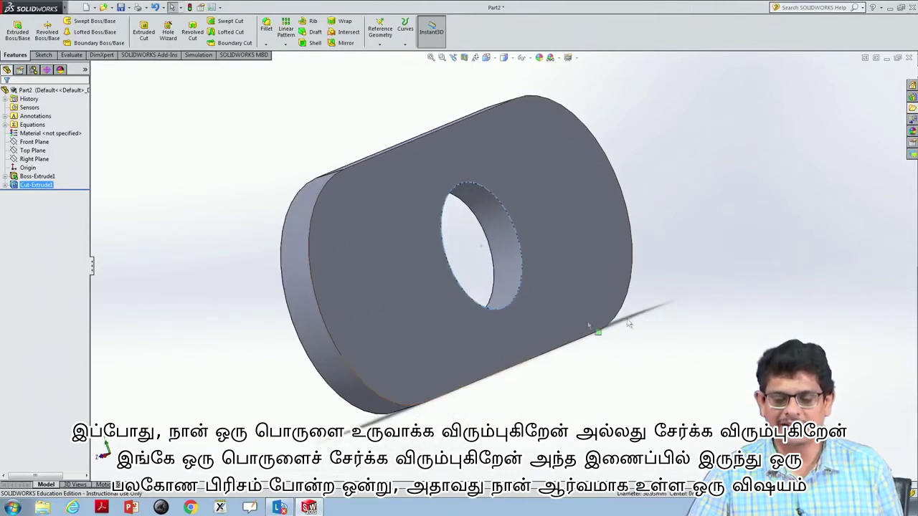
pyautogui.click(393, 282)
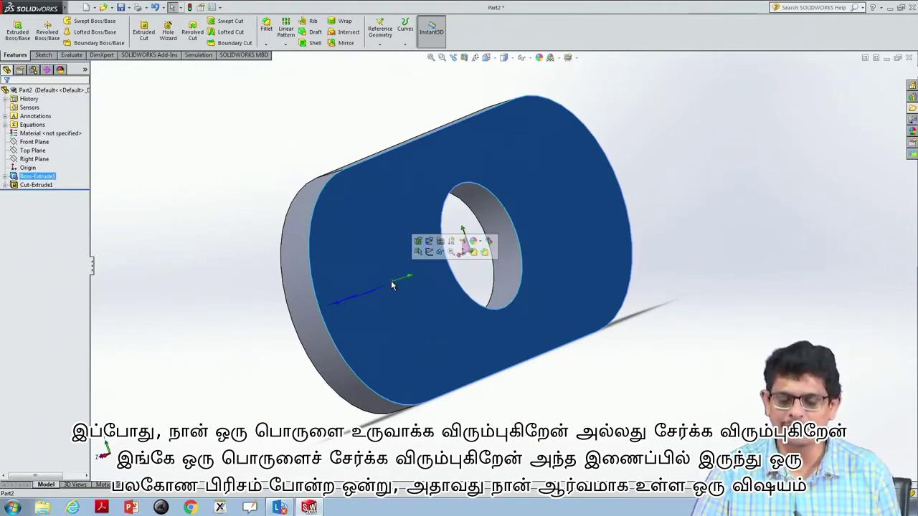
pyautogui.rightClick(392, 285)
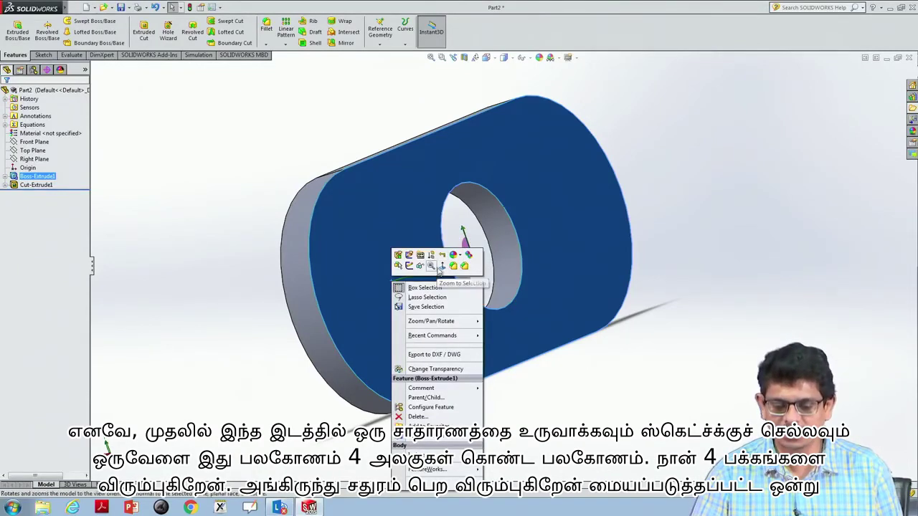
pyautogui.click(441, 266)
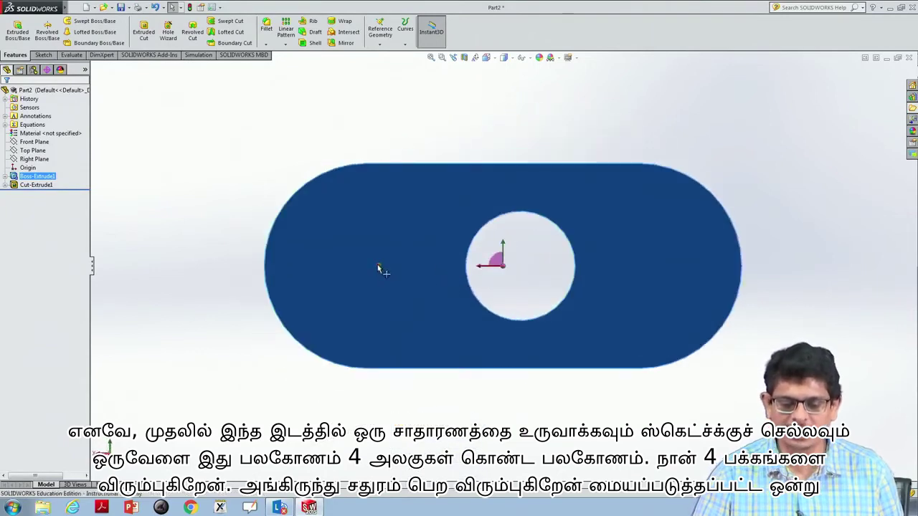
# Draw a 4-sided polygon square on the front face left of the hole.
pyautogui.click(44, 55)
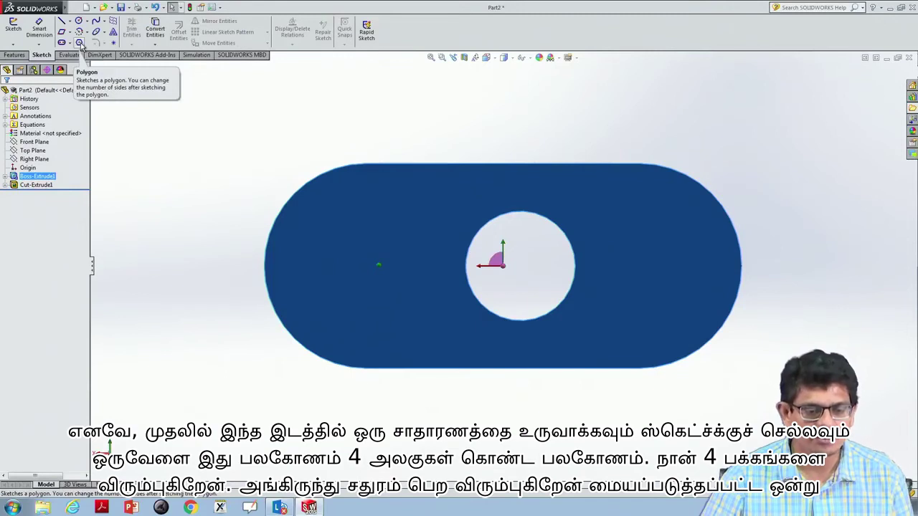
pyautogui.click(80, 43)
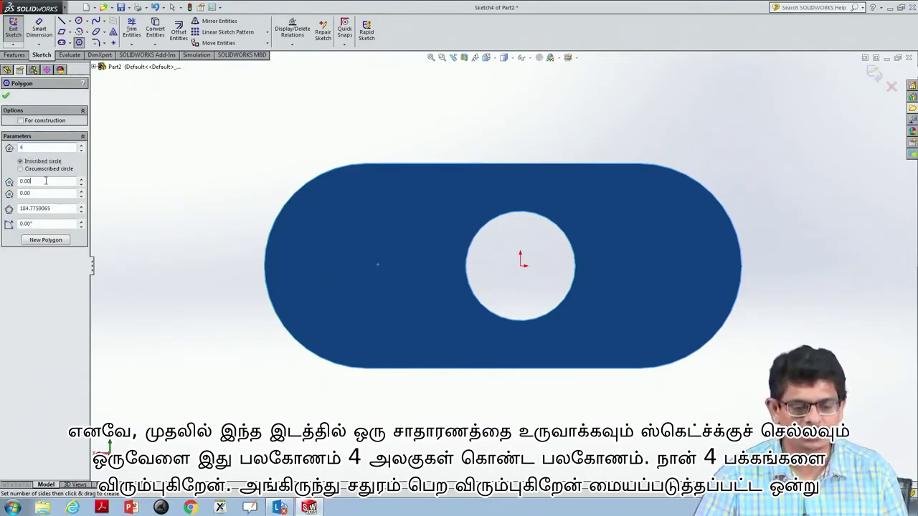
pyautogui.click(379, 266)
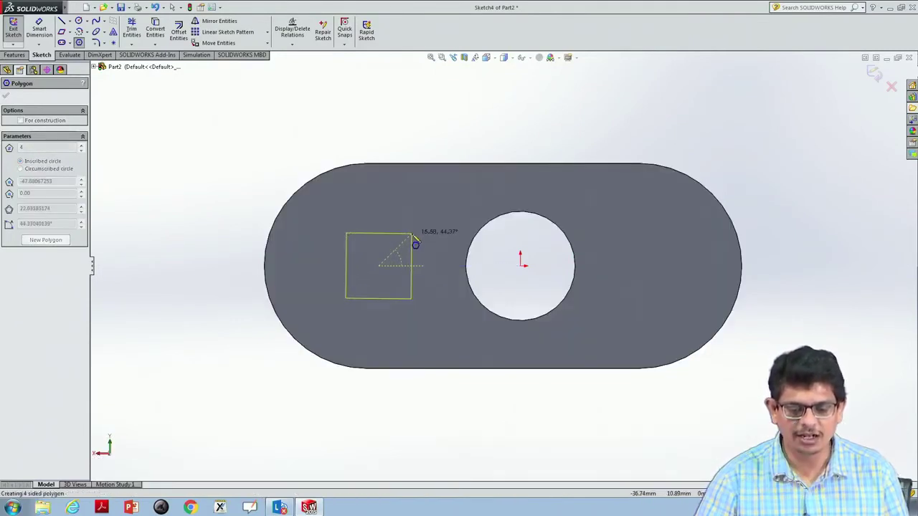
pyautogui.click(412, 236)
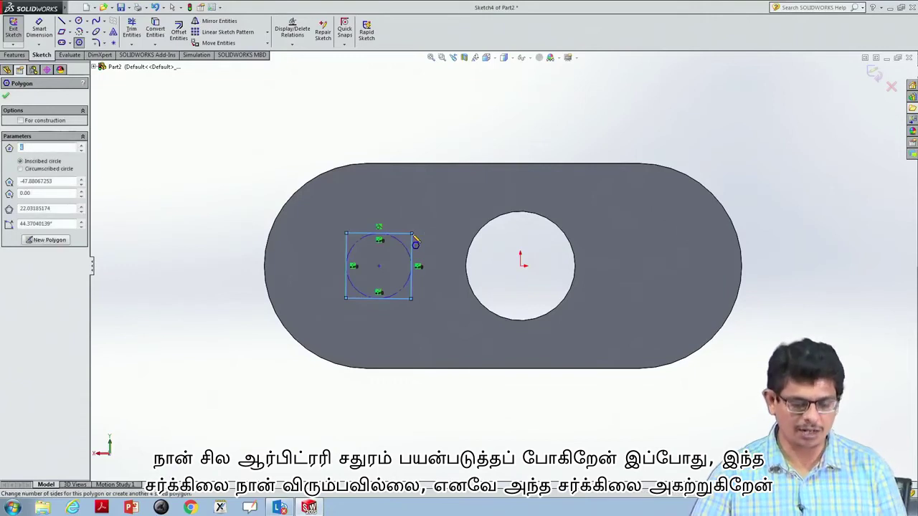
pyautogui.press('Escape')
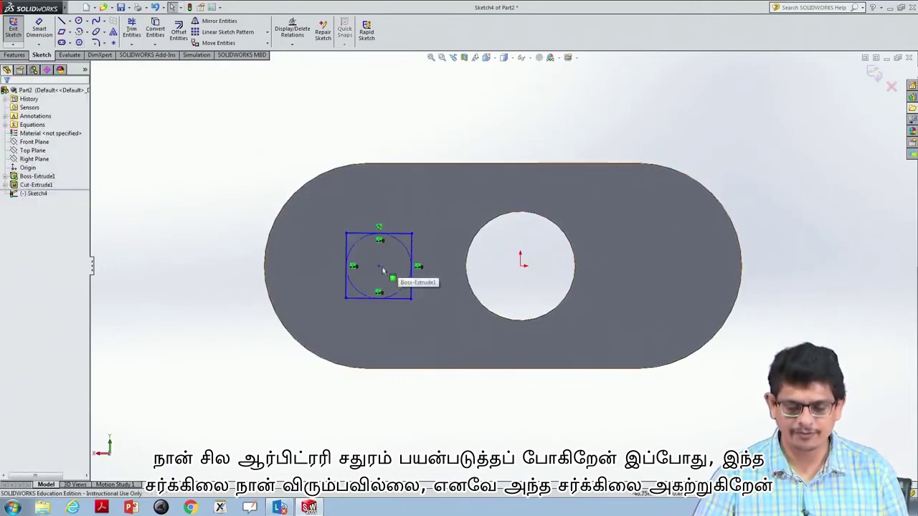
# Delete the square's inscribed construction circle and select its four lines.
pyautogui.click(403, 245)
pyautogui.press('Delete')
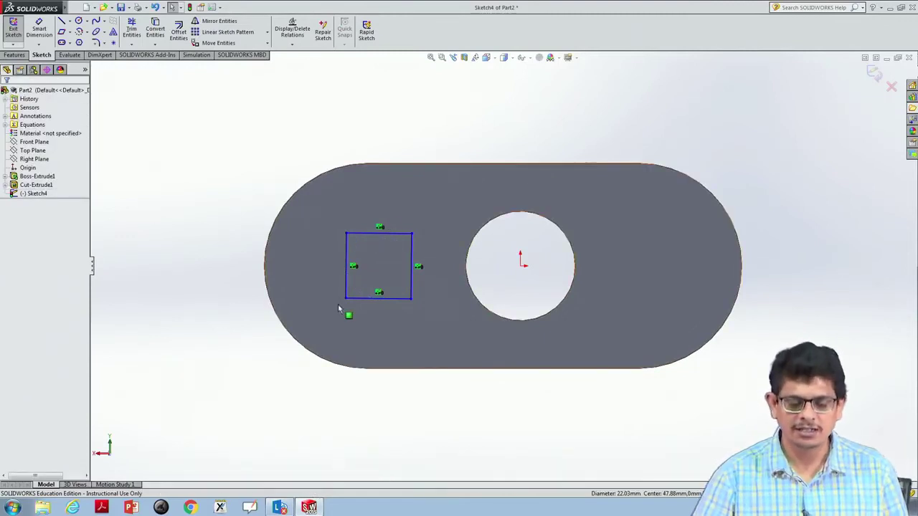
pyautogui.moveTo(337, 314); pyautogui.dragTo(434, 226)
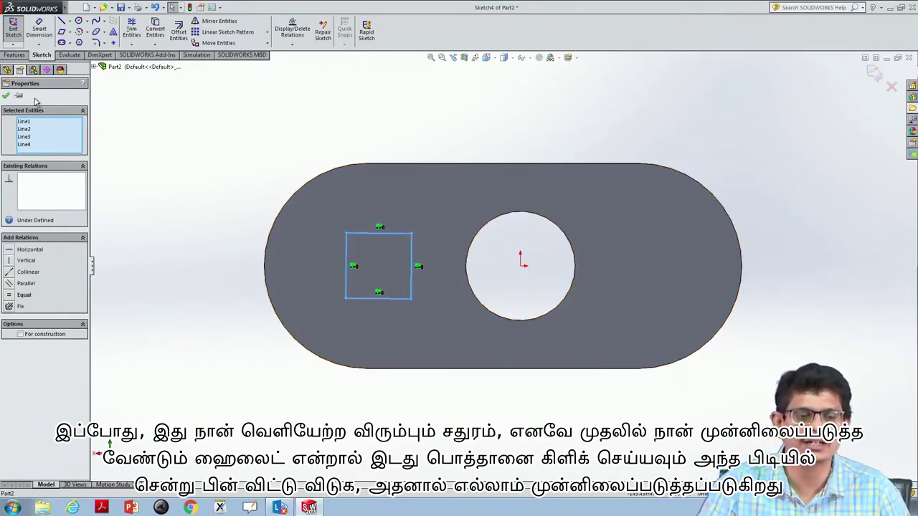
pyautogui.click(17, 56)
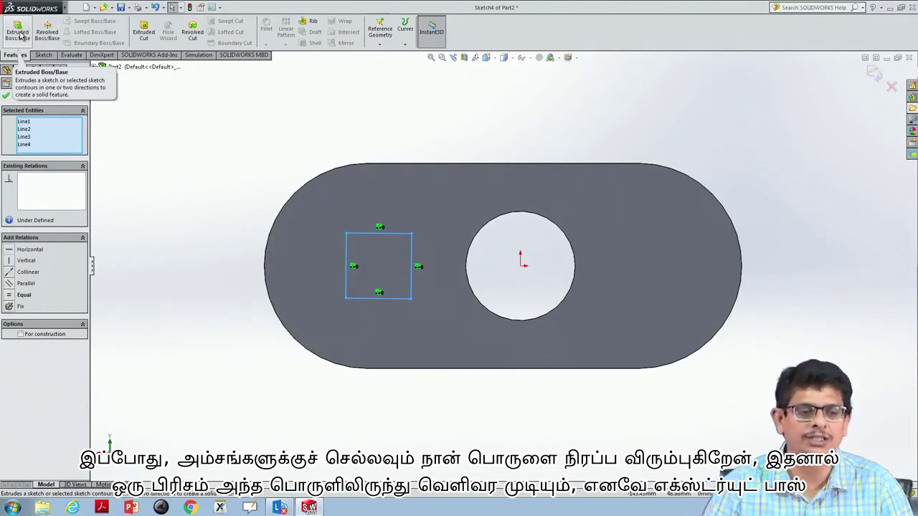
# Extrude the square sketch into a 30 mm boss in its original direction.
pyautogui.click(19, 34)
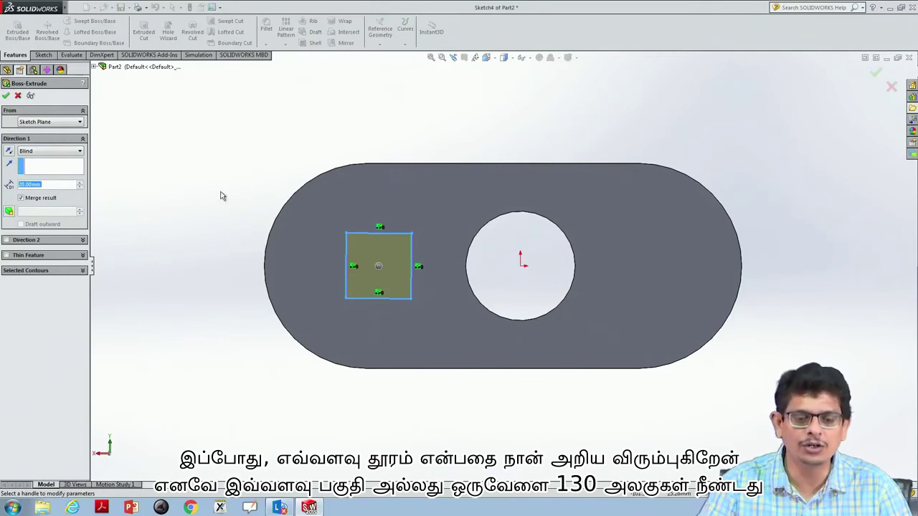
pyautogui.moveTo(229, 194); pyautogui.dragTo(339, 205, button='middle')
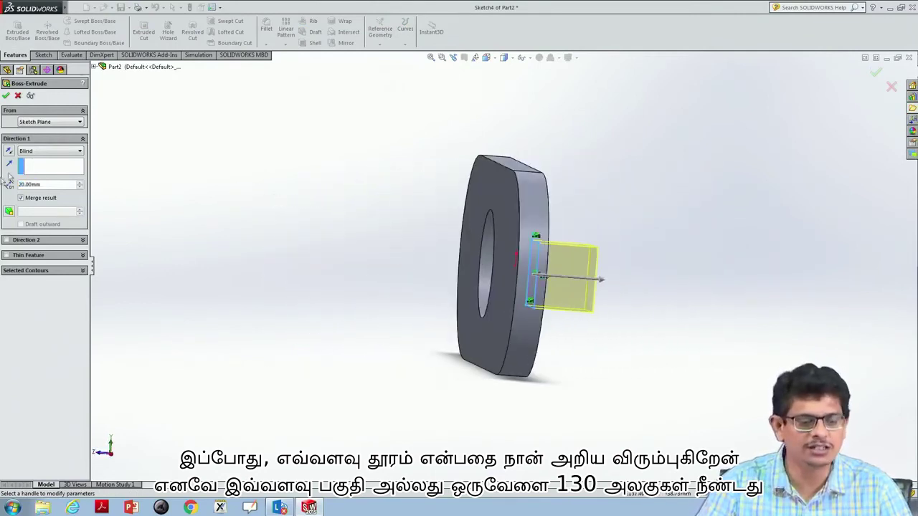
pyautogui.doubleClick(53, 185)
pyautogui.write('30')
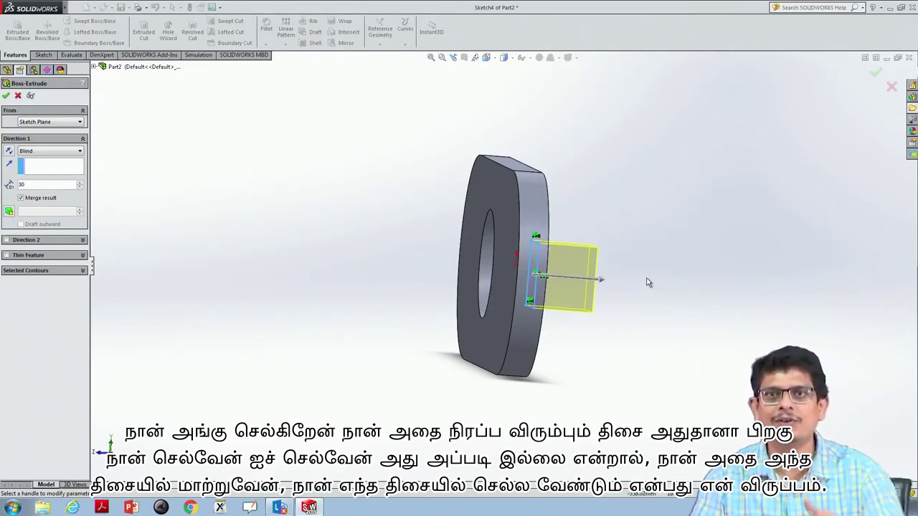
pyautogui.click(9, 152)
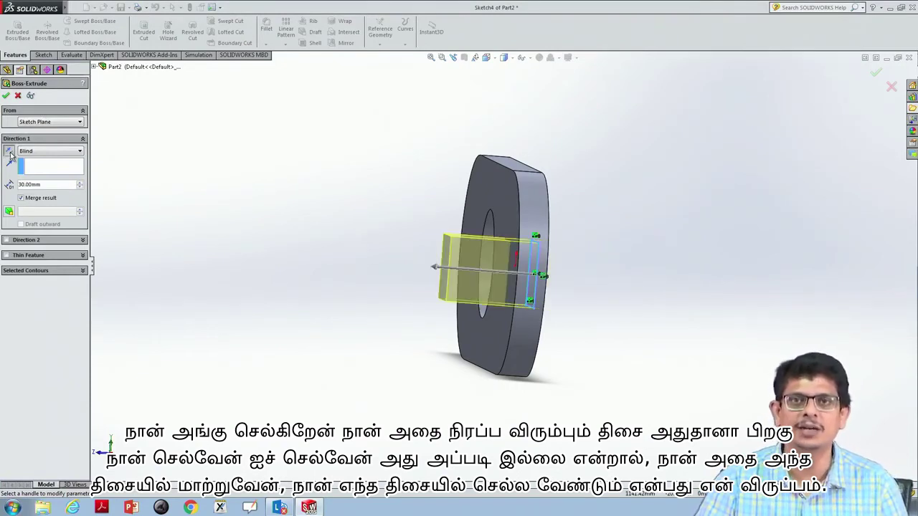
pyautogui.click(9, 152)
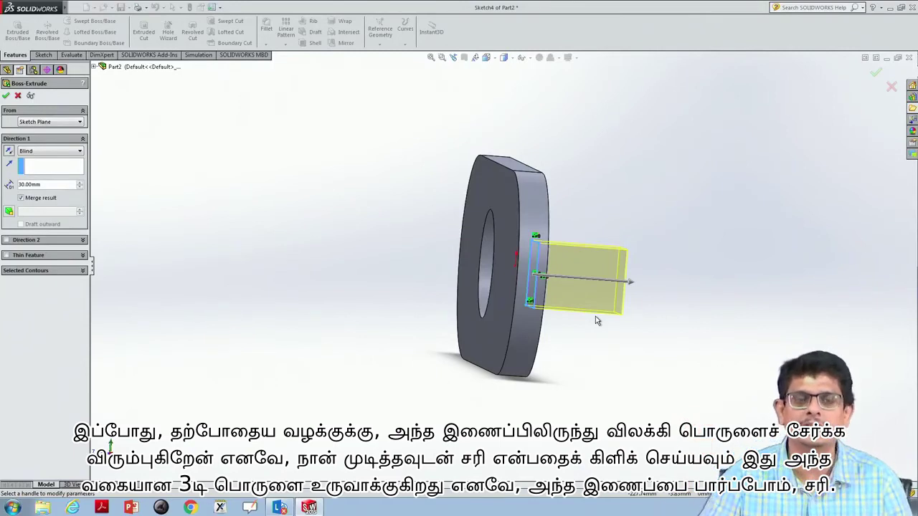
pyautogui.click(6, 95)
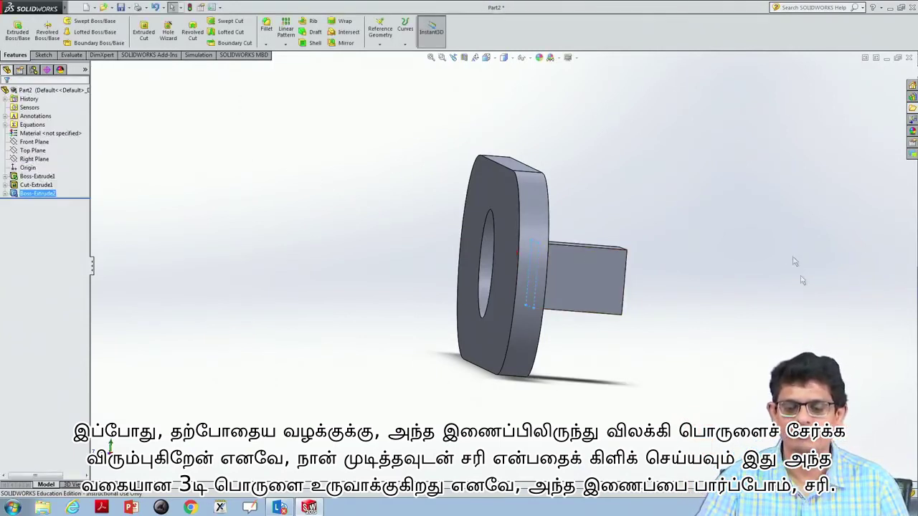
pyautogui.moveTo(448, 215); pyautogui.dragTo(750, 366, button='middle')
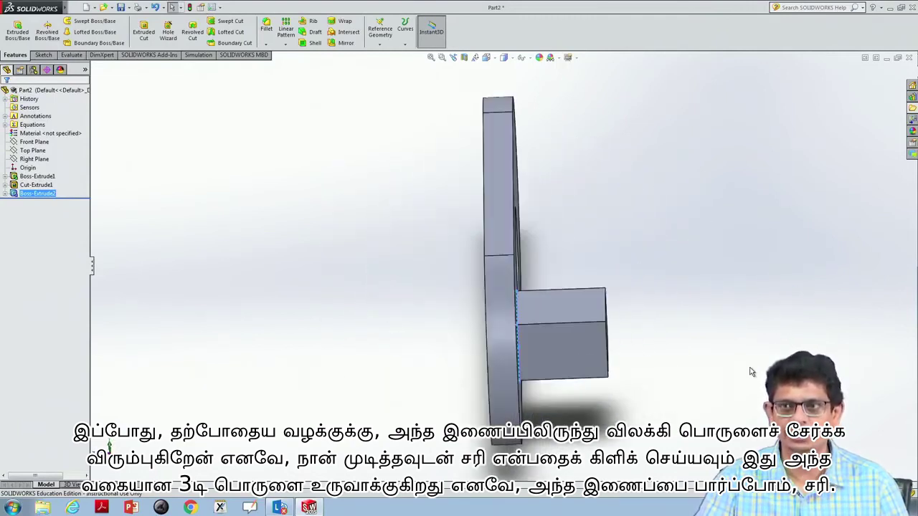
pyautogui.click(735, 316)
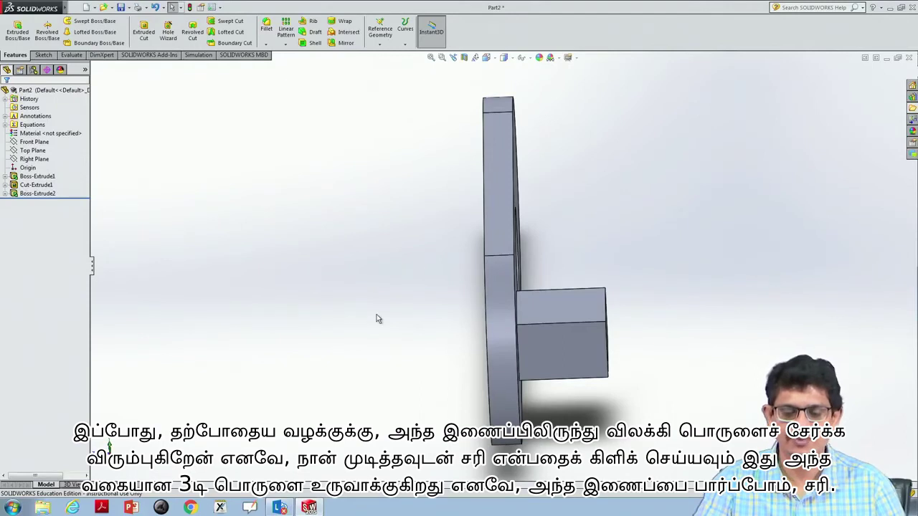
pyautogui.moveTo(638, 244); pyautogui.dragTo(696, 358, button='middle')
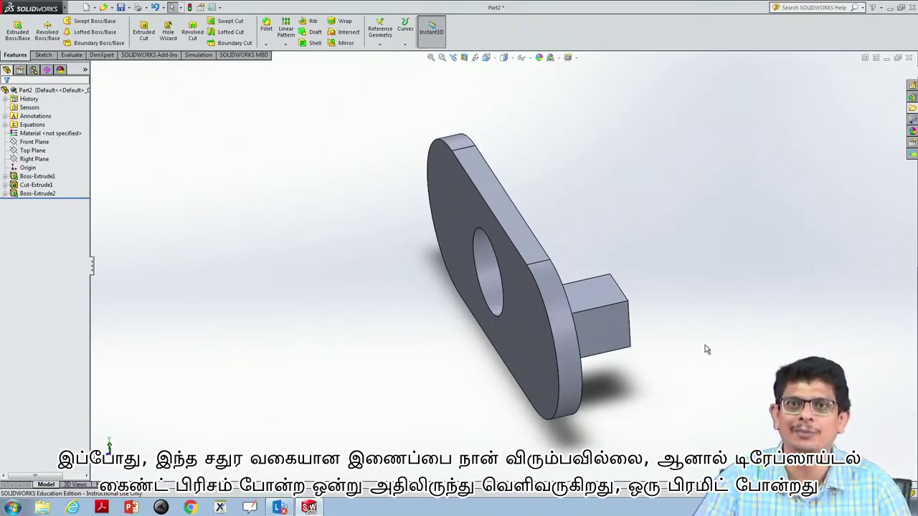
pyautogui.moveTo(761, 302)
pyautogui.mouseDown(button='middle')
pyautogui.moveTo(810, 283)
pyautogui.moveTo(856, 235)
pyautogui.moveTo(839, 305)
pyautogui.moveTo(803, 315)
pyautogui.moveTo(775, 309)
pyautogui.mouseUp(button='middle')
# Orient the view Normal To the plate's front face.
pyautogui.click(406, 263)
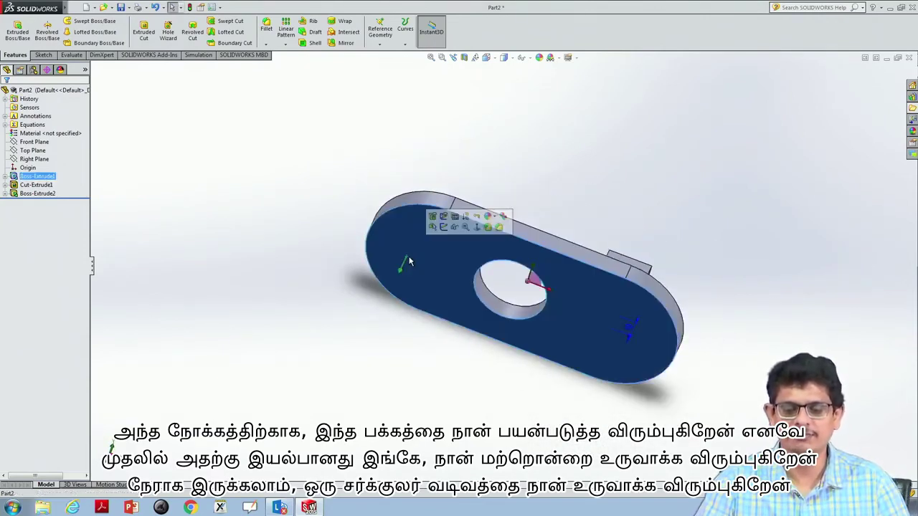
pyautogui.rightClick(408, 262)
pyautogui.click(459, 246)
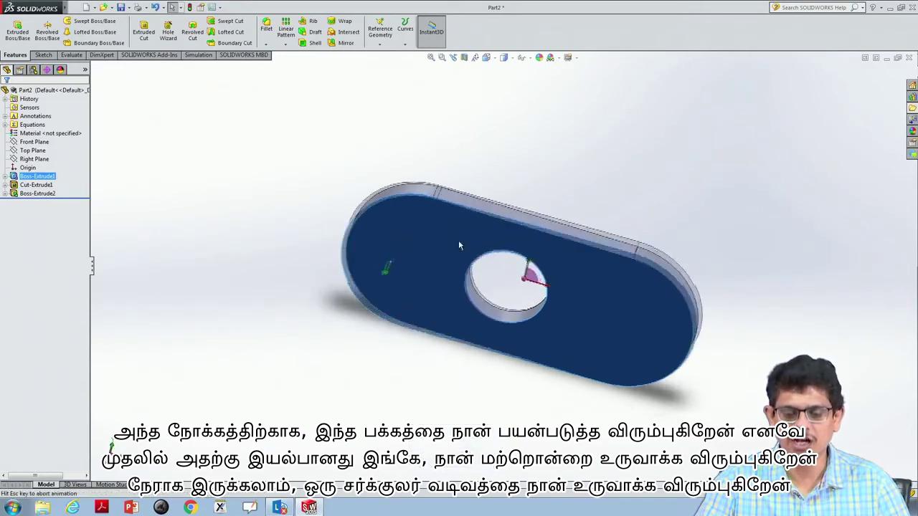
# Sketch a circle left of the central hole and select it.
pyautogui.moveTo(41, 5)
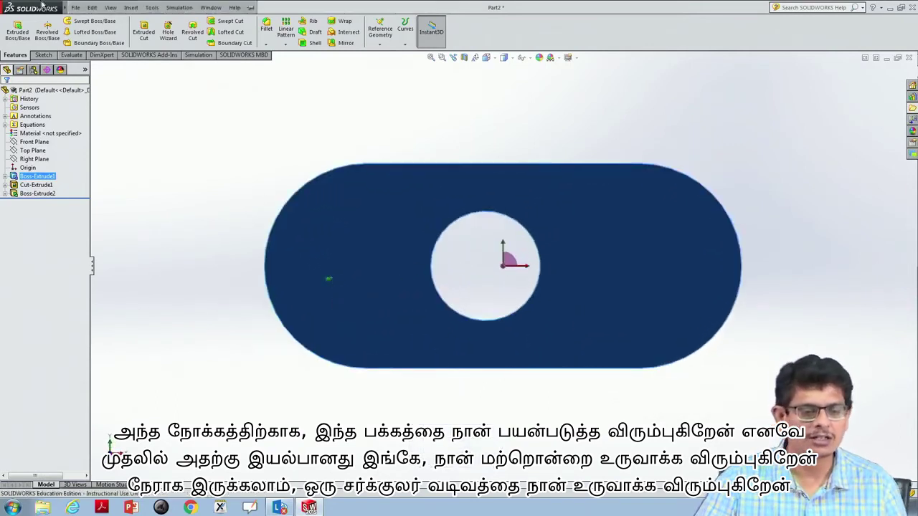
pyautogui.click(43, 55)
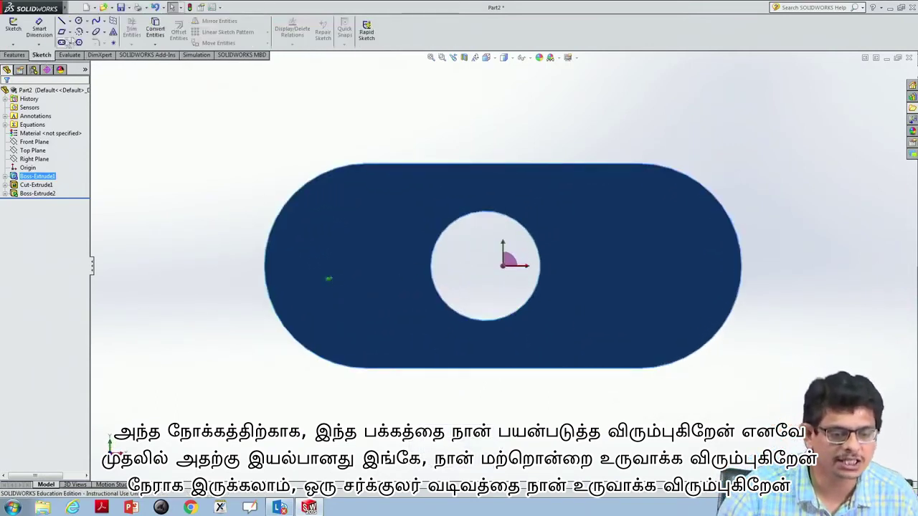
pyautogui.click(70, 43)
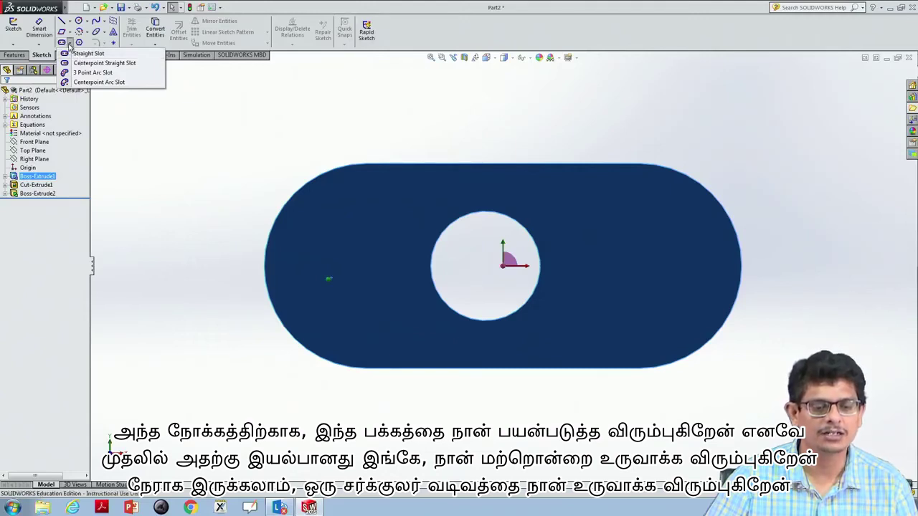
pyautogui.click(88, 26)
pyautogui.click(90, 29)
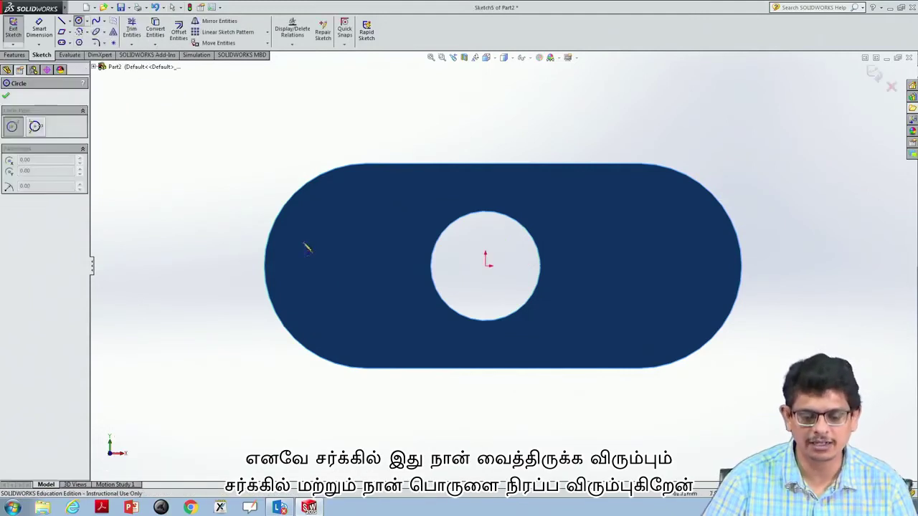
pyautogui.click(331, 275)
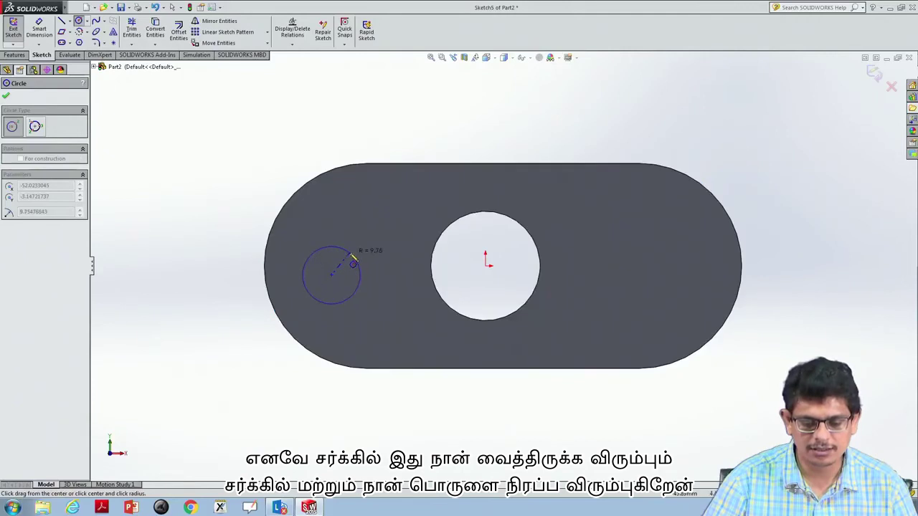
pyautogui.click(352, 264)
pyautogui.press('Escape')
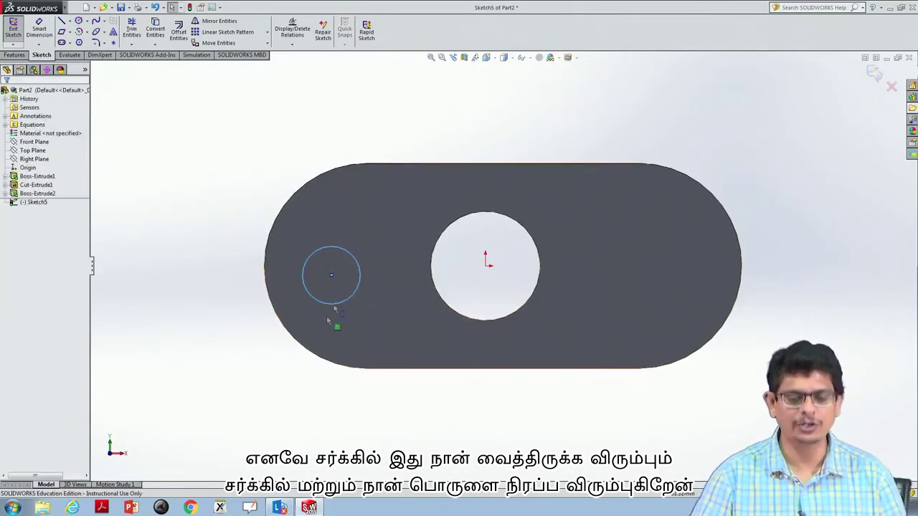
pyautogui.moveTo(246, 350); pyautogui.dragTo(395, 235)
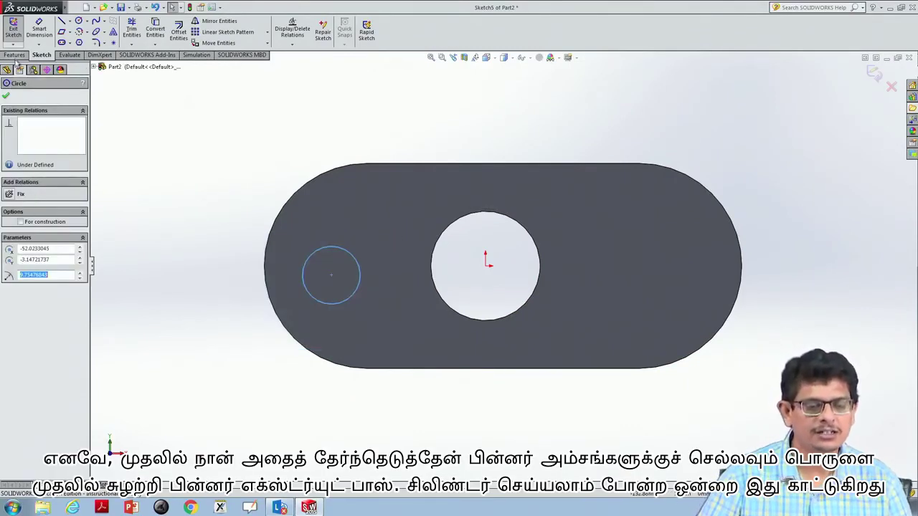
pyautogui.click(15, 56)
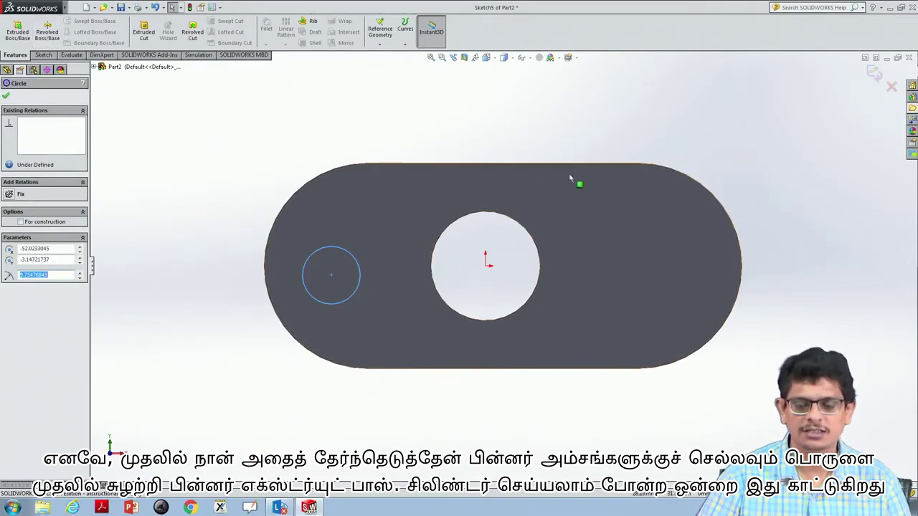
# Extrude the circle 20 mm with a 20° draft into a tapered cone boss.
pyautogui.moveTo(811, 201)
pyautogui.mouseDown(button='middle')
pyautogui.moveTo(733, 225)
pyautogui.moveTo(745, 238)
pyautogui.mouseUp(button='middle')
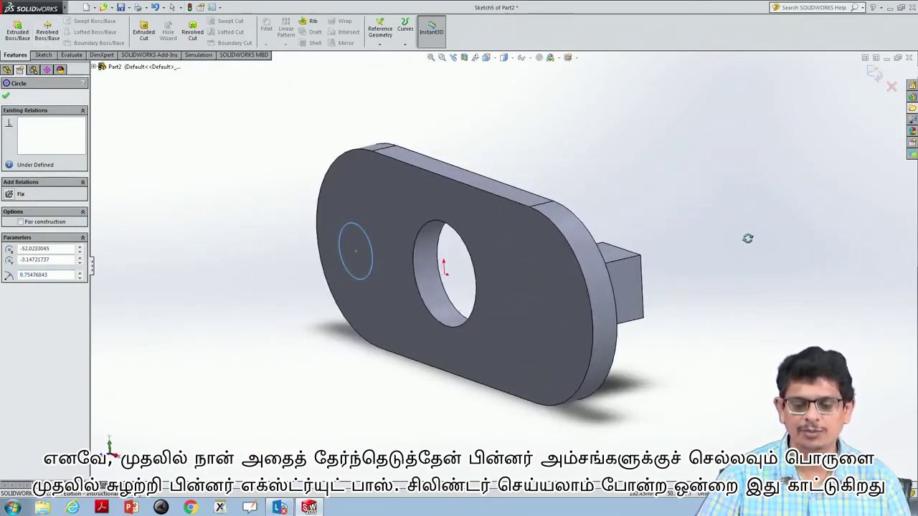
pyautogui.click(14, 33)
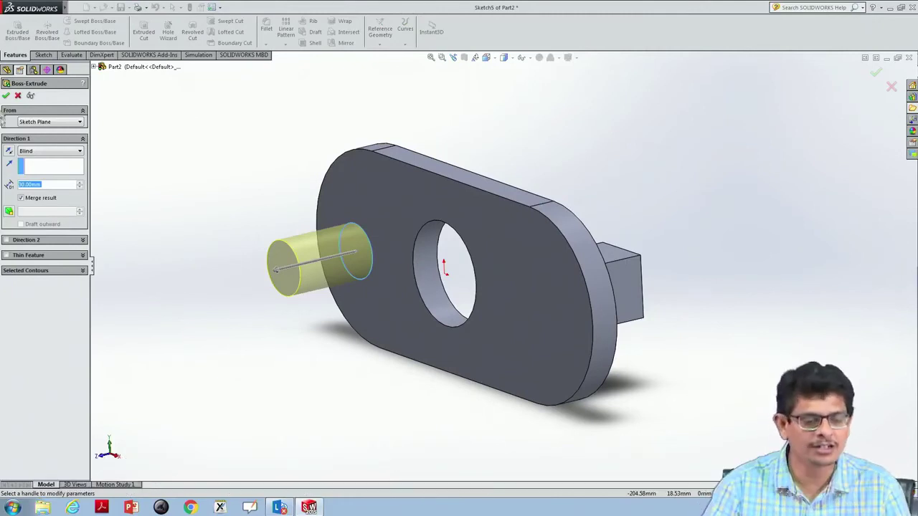
pyautogui.click(9, 211)
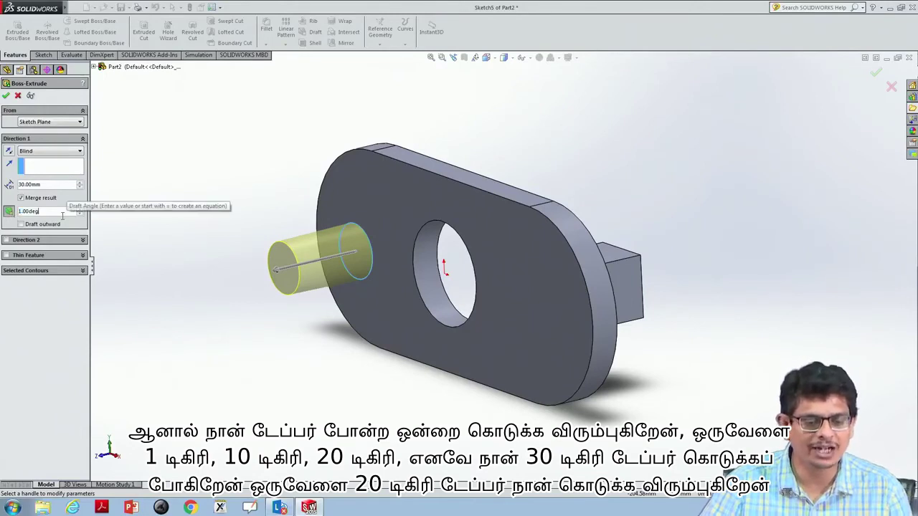
pyautogui.write('30')
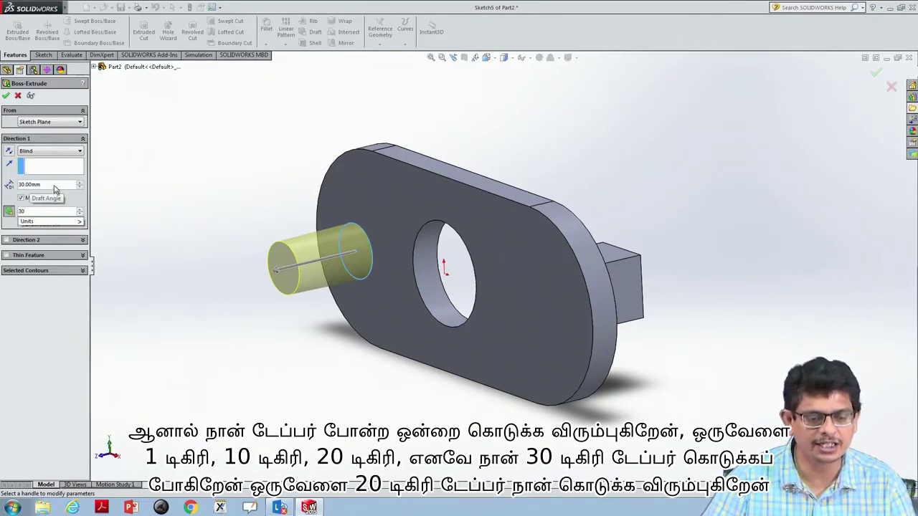
pyautogui.press('Return')
pyautogui.click(48, 211)
pyautogui.write('20')
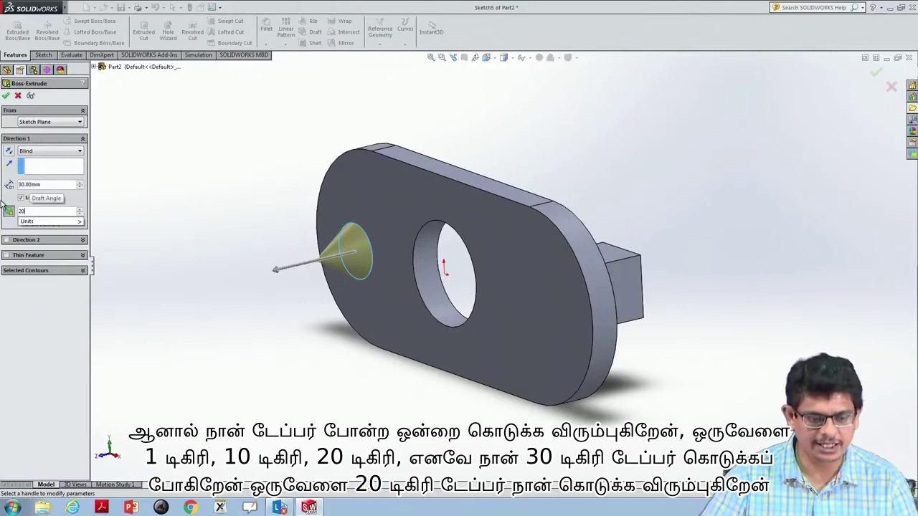
pyautogui.press('Return')
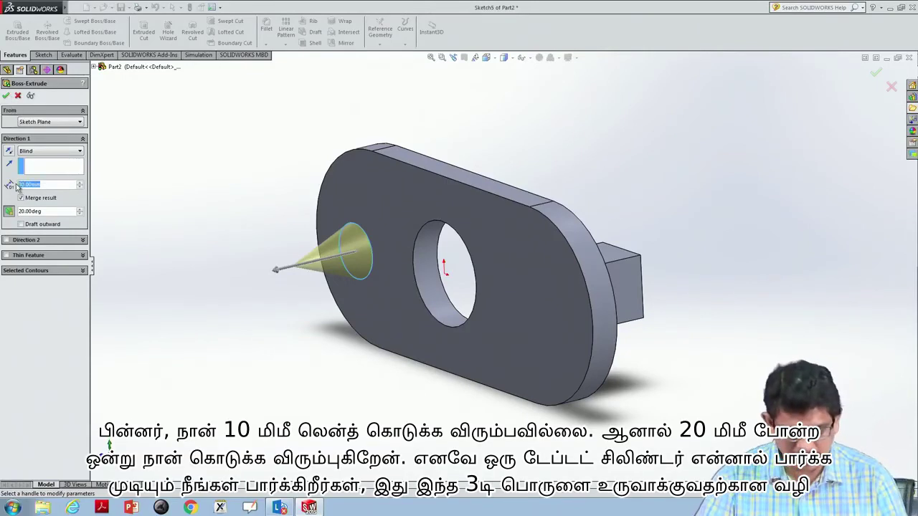
pyautogui.write('20')
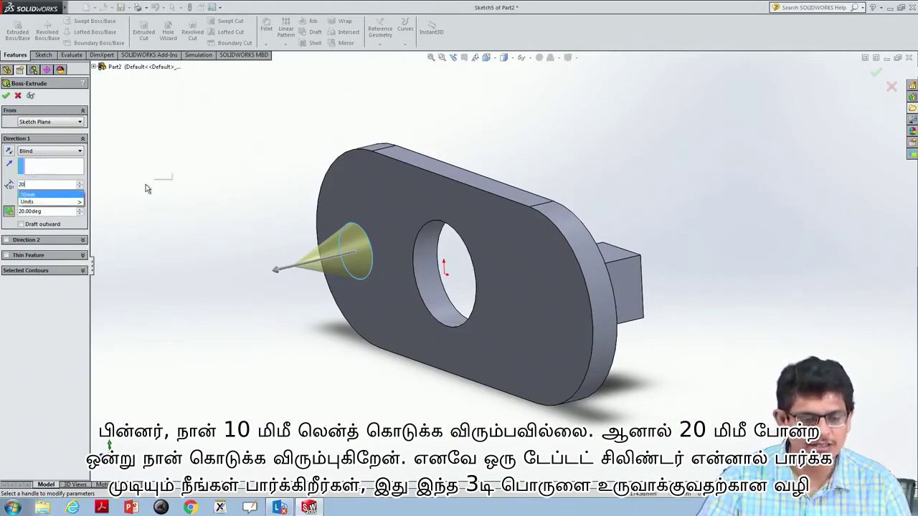
pyautogui.press('Return')
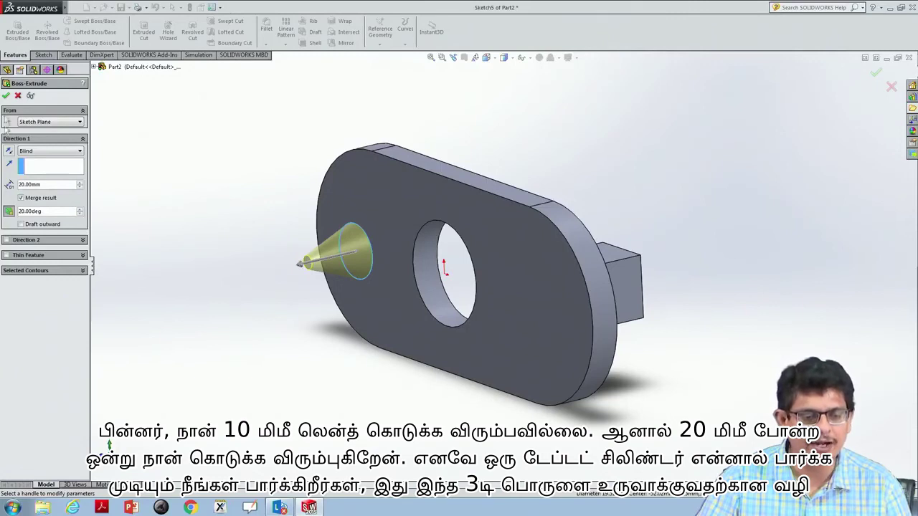
pyautogui.click(5, 96)
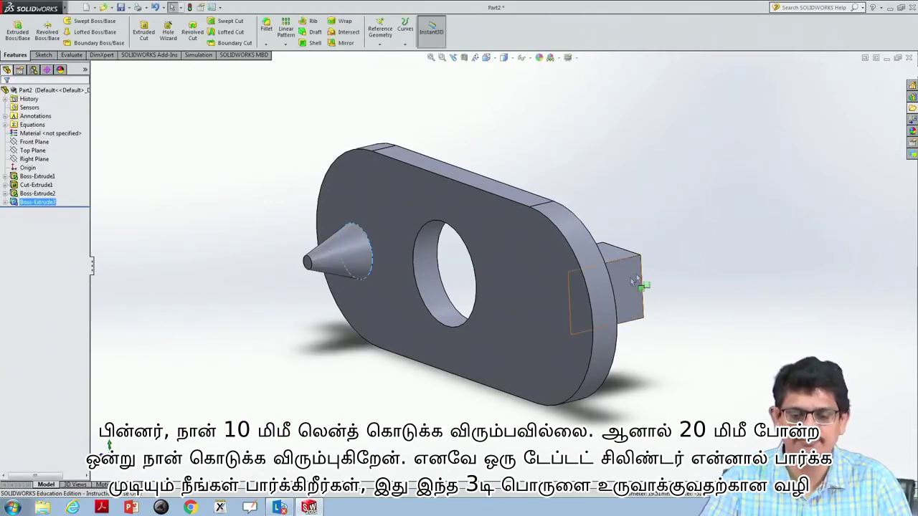
# Switch the model to the isometric view, then to the Front standard view.
pyautogui.moveTo(724, 304); pyautogui.dragTo(708, 416, button='middle')
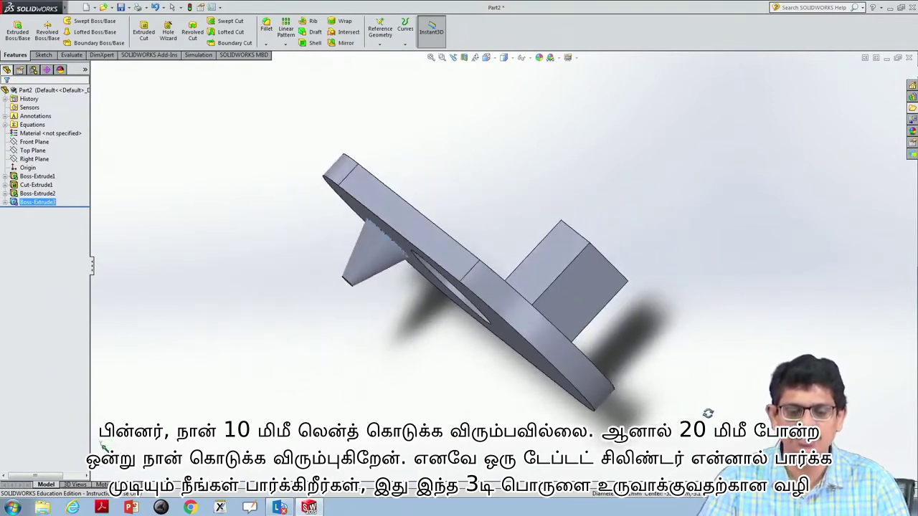
pyautogui.click(236, 248)
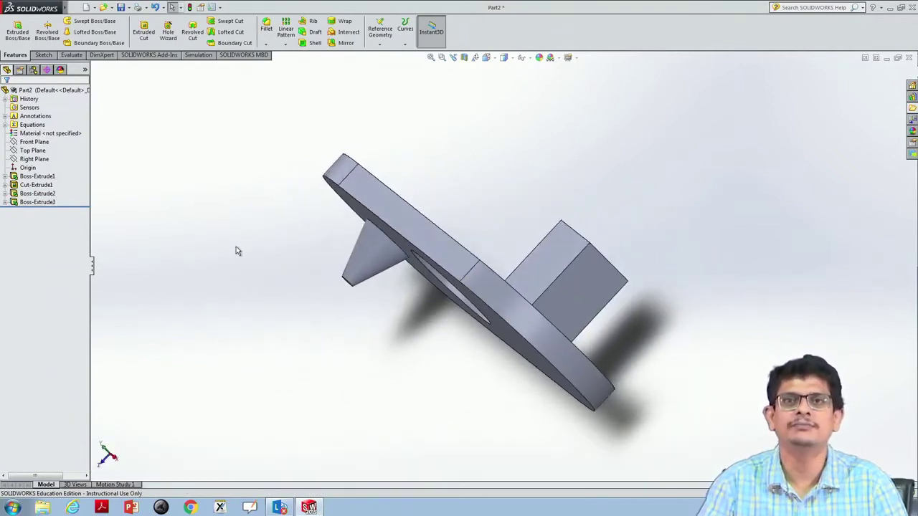
pyautogui.click(494, 60)
pyautogui.click(542, 82)
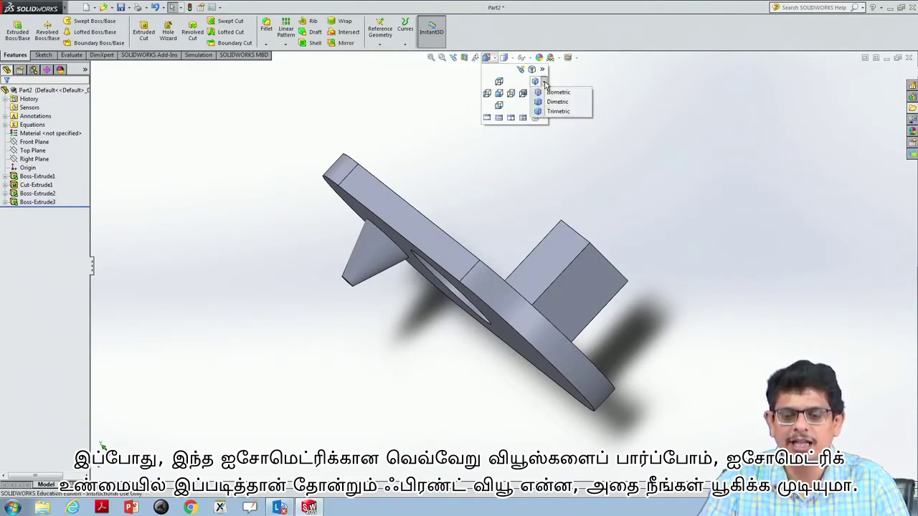
pyautogui.click(554, 94)
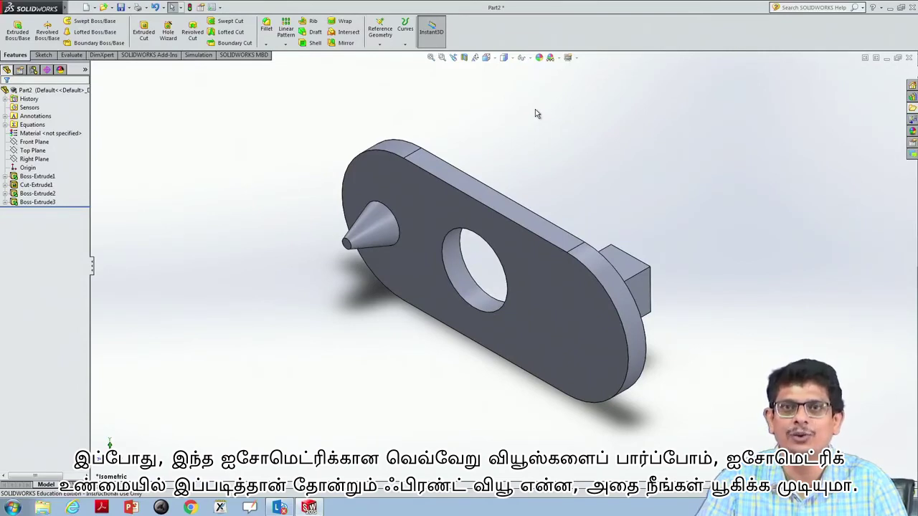
pyautogui.click(494, 61)
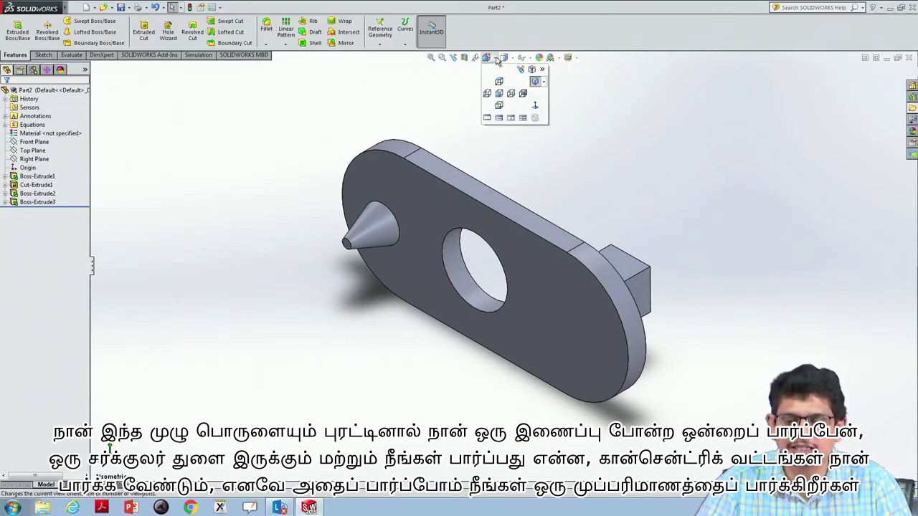
pyautogui.click(499, 98)
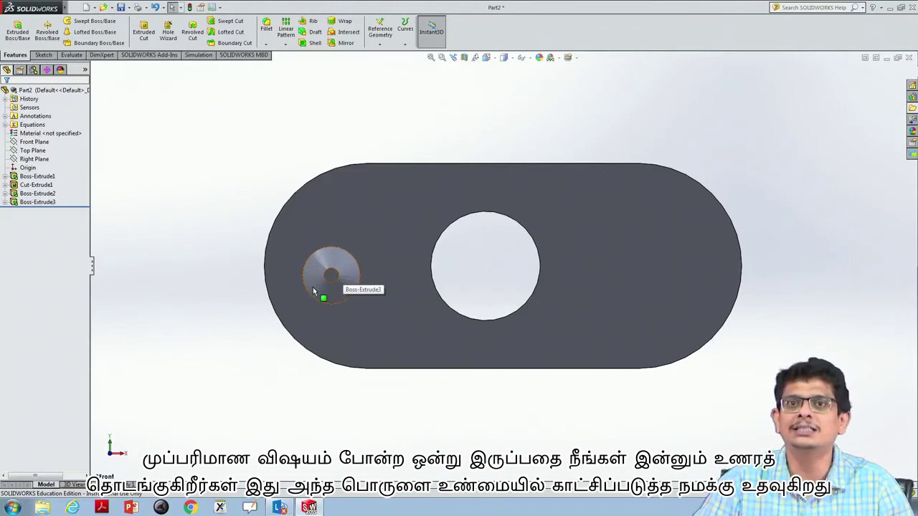
# Orbit the part into an angled 3-D view showing the cone, hole and square boss.
pyautogui.moveTo(830, 170); pyautogui.dragTo(770, 243, button='middle')
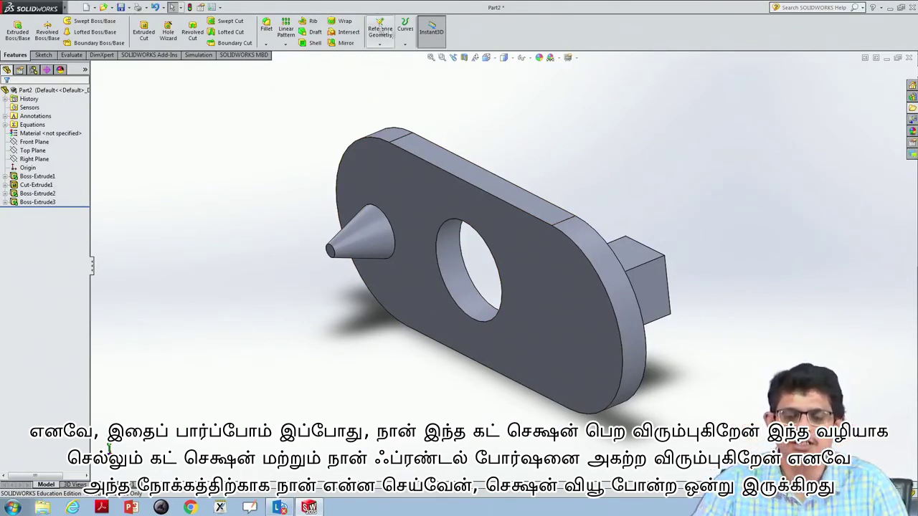
# Create a section view, trying Right and Front planes before settling on Top Plane.
pyautogui.click(465, 58)
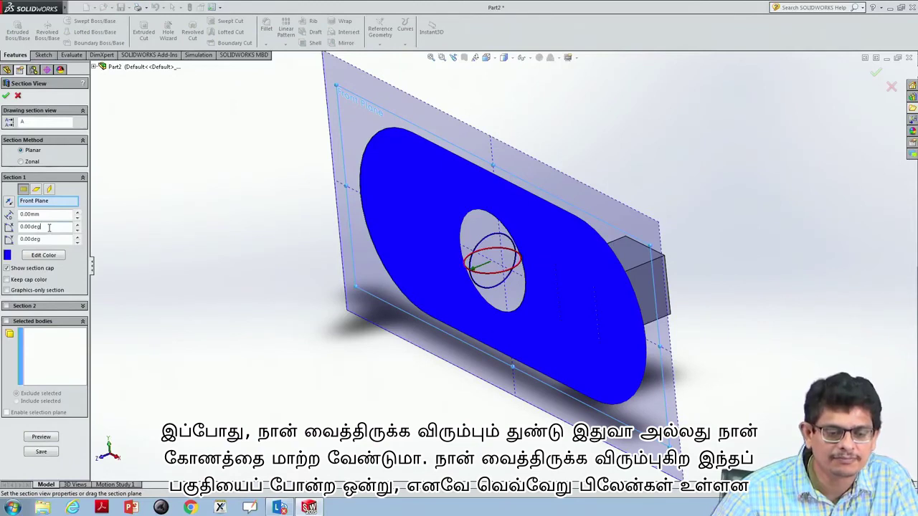
pyautogui.click(49, 190)
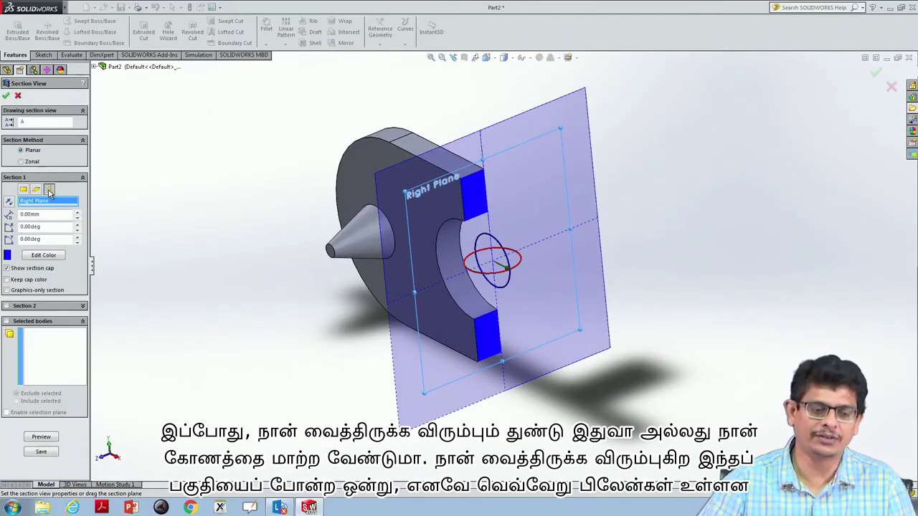
pyautogui.click(23, 190)
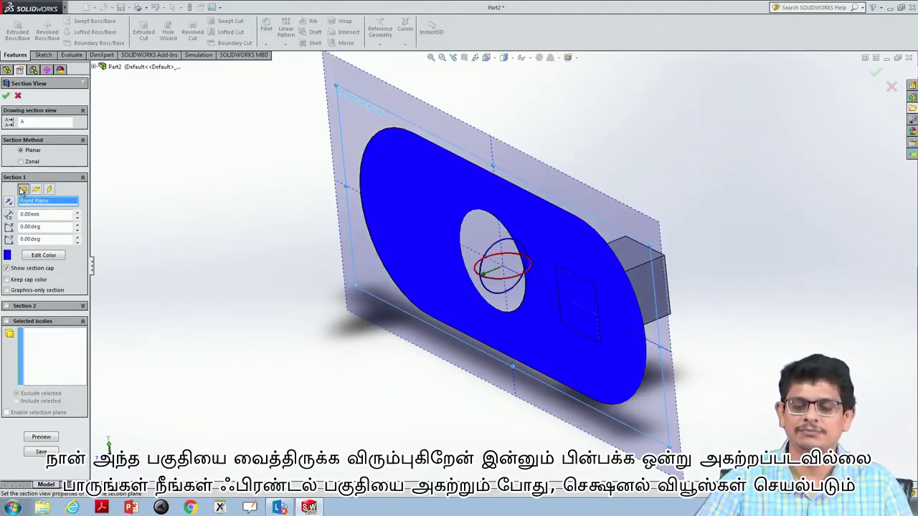
pyautogui.moveTo(818, 314); pyautogui.dragTo(786, 333, button='middle')
pyautogui.moveTo(800, 337); pyautogui.dragTo(813, 305, button='middle')
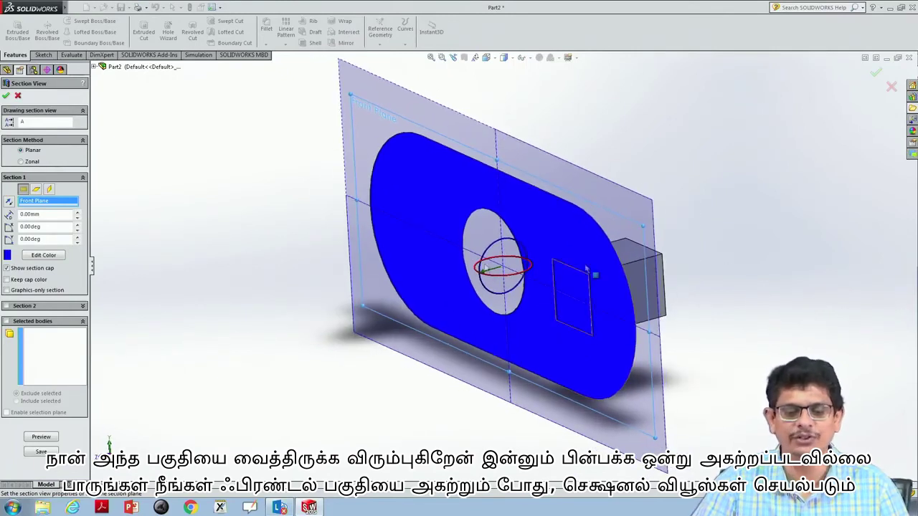
pyautogui.click(37, 189)
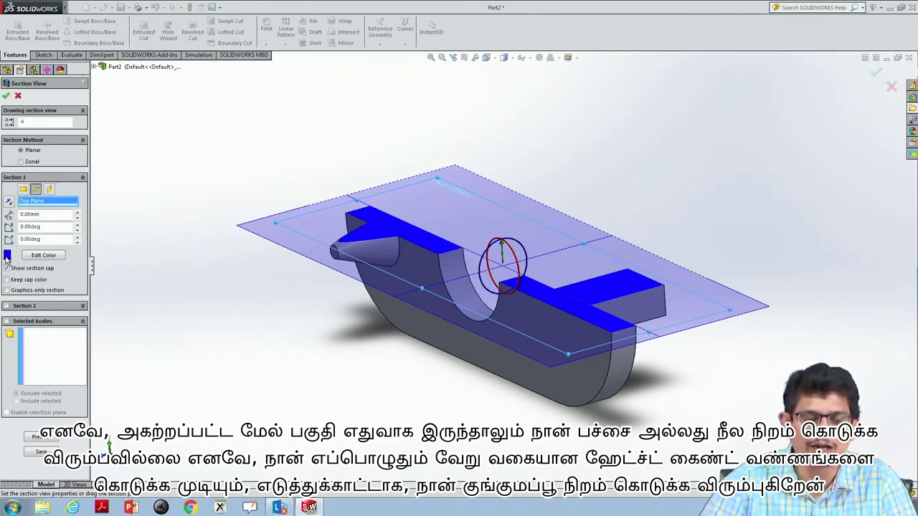
# Set the section view's cap colour to orange.
pyautogui.click(44, 257)
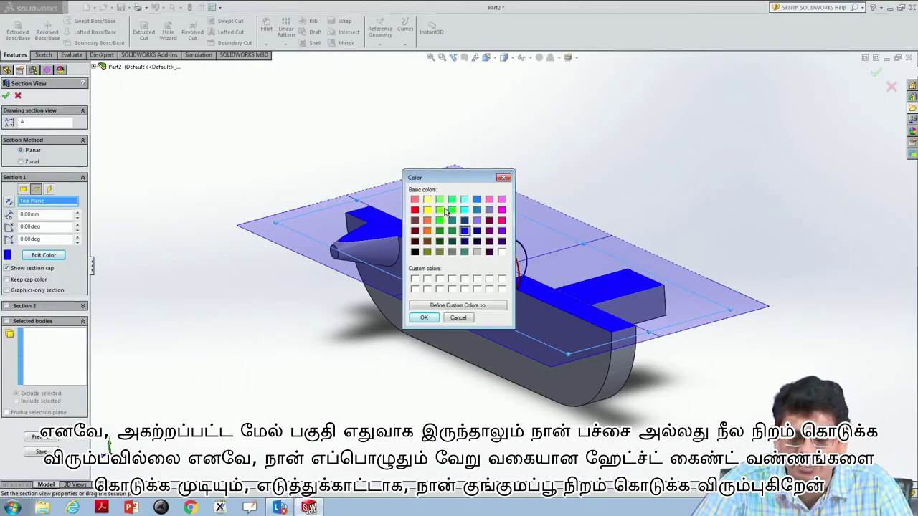
pyautogui.click(427, 220)
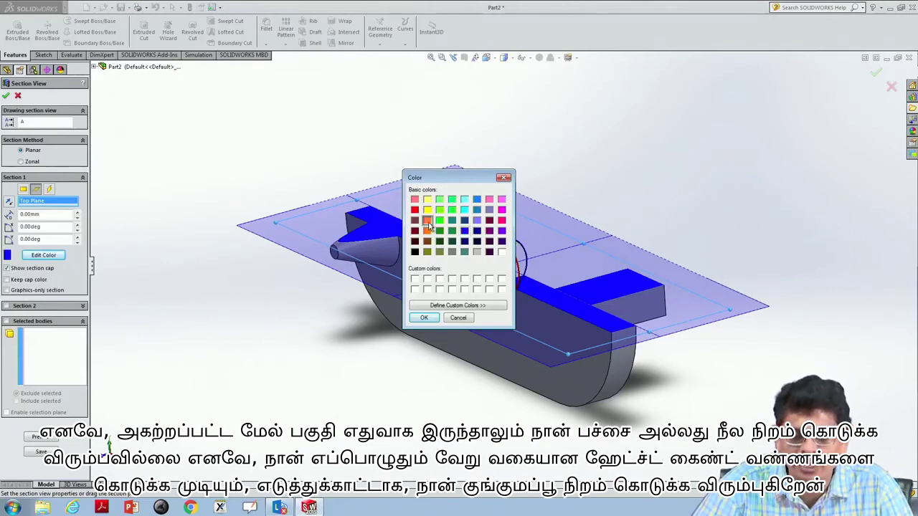
pyautogui.click(424, 318)
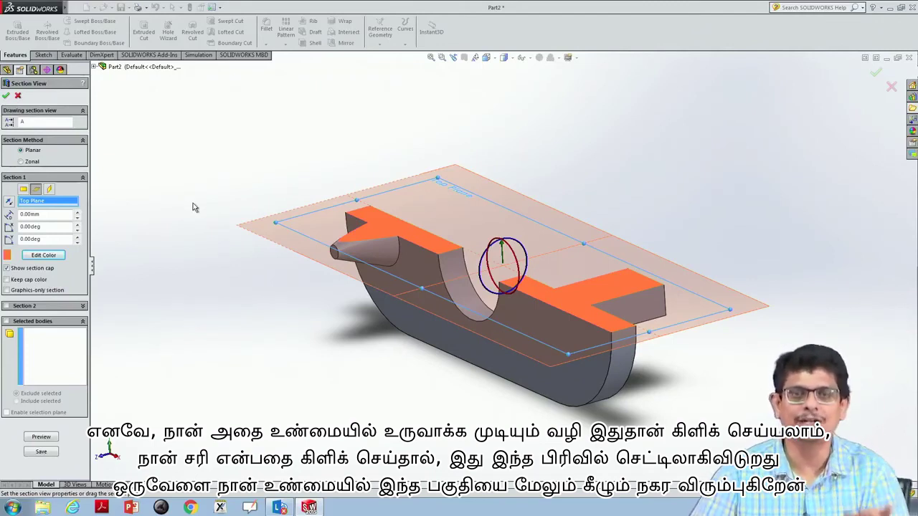
# Try section offsets of 5 mm and 10 mm, then set -5 mm from the Top Plane.
pyautogui.moveTo(46, 214); pyautogui.dragTo(10, 215)
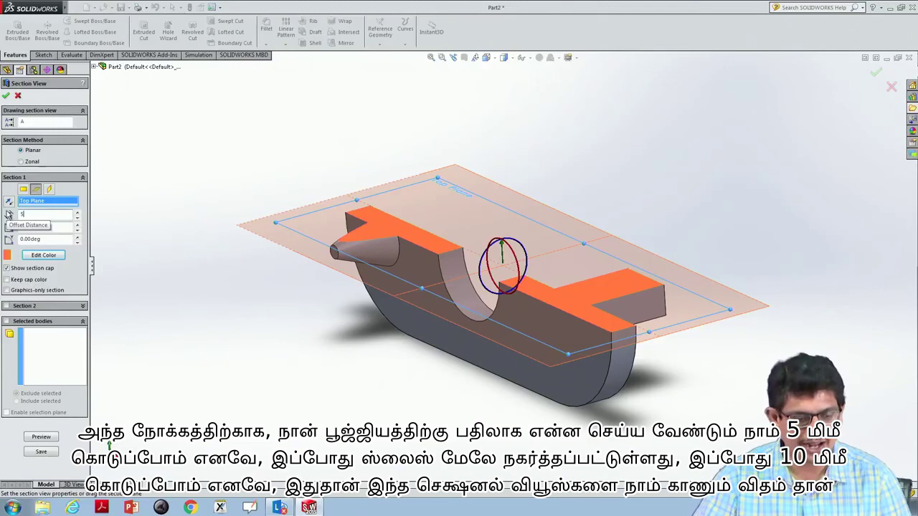
pyautogui.write('5')
pyautogui.press('Return')
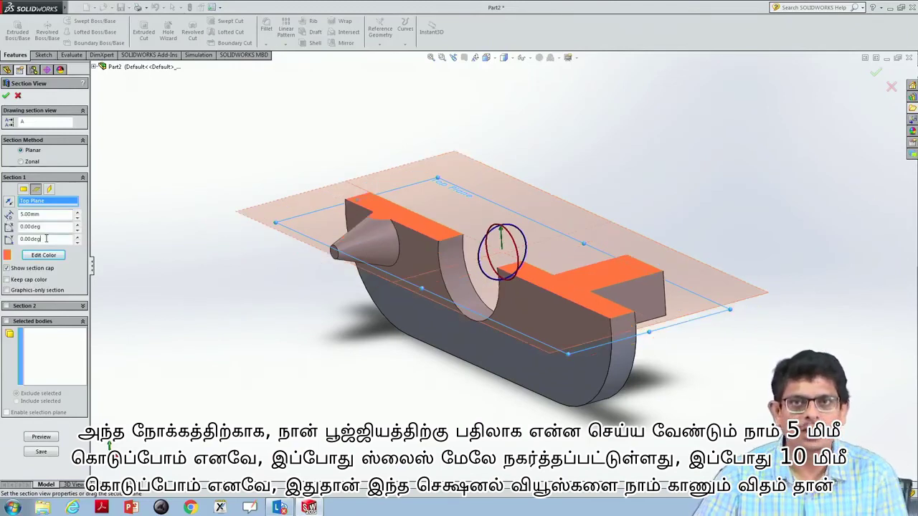
pyautogui.moveTo(44, 214); pyautogui.dragTo(21, 214)
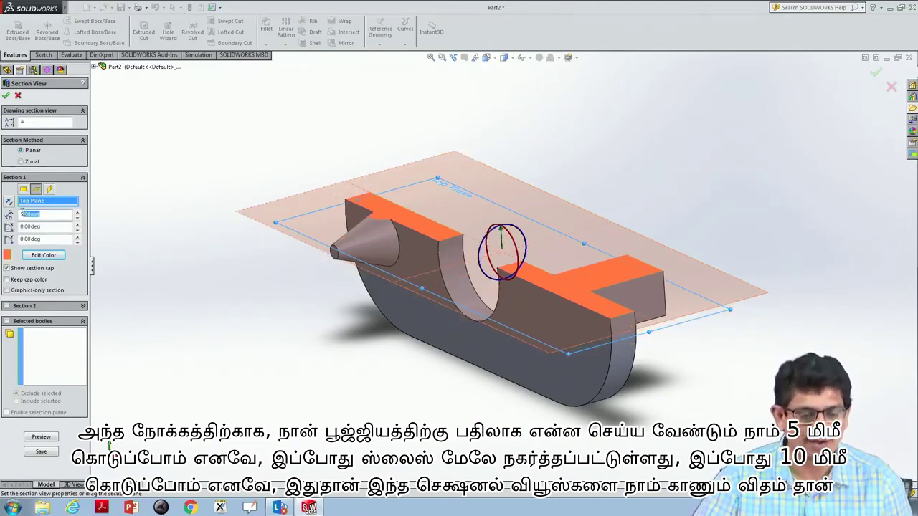
pyautogui.write('10')
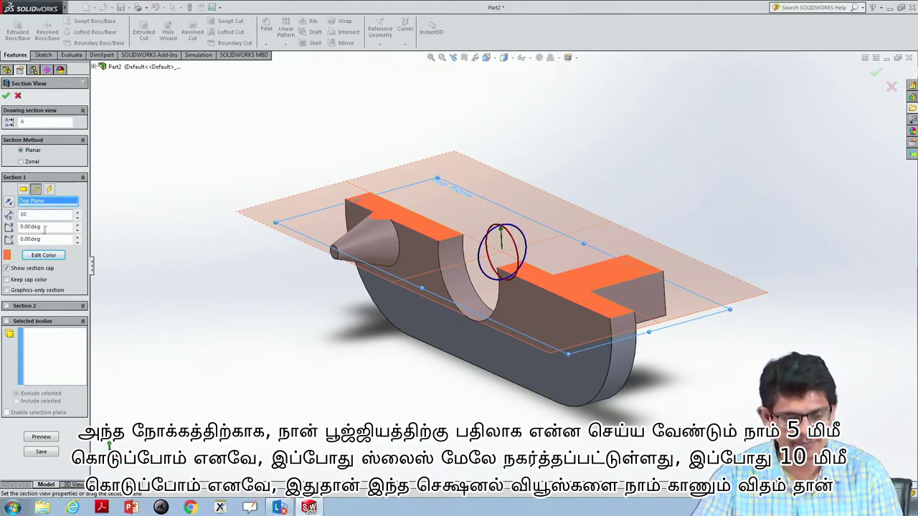
pyautogui.press('Return')
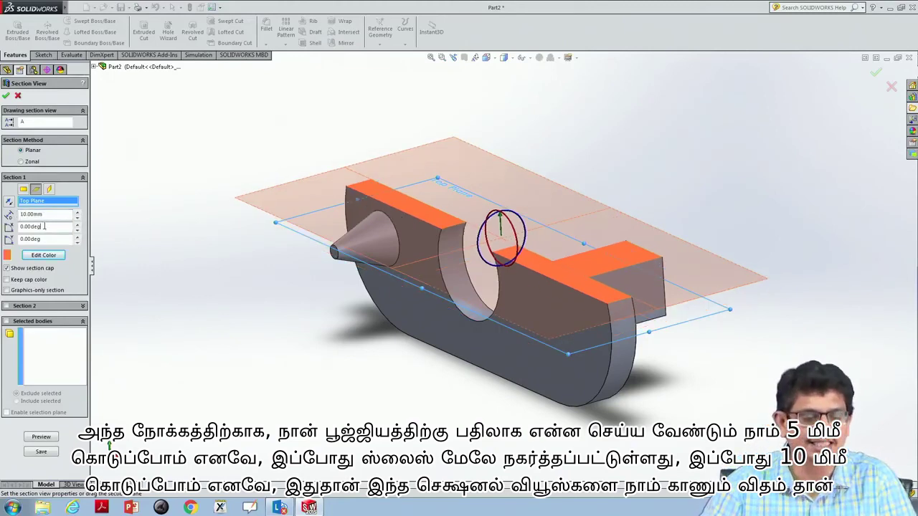
pyautogui.moveTo(46, 215); pyautogui.dragTo(18, 214)
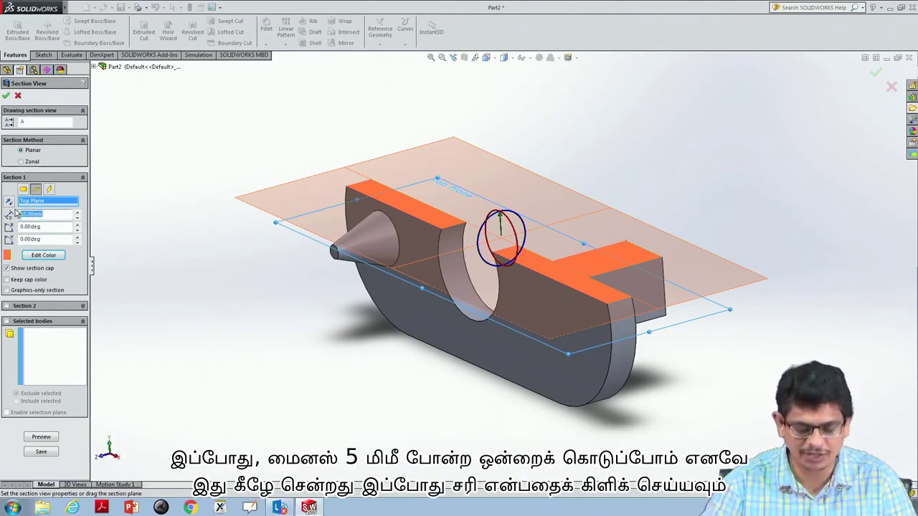
pyautogui.write('-5')
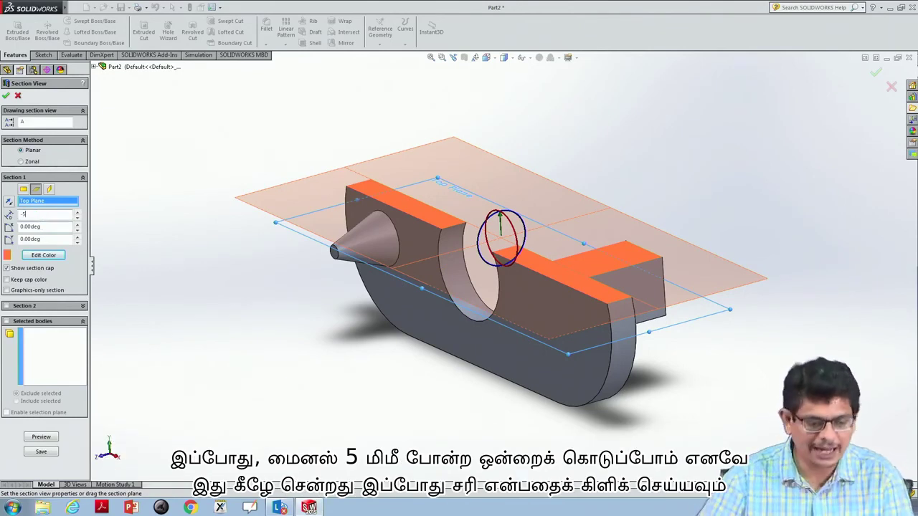
pyautogui.click(50, 226)
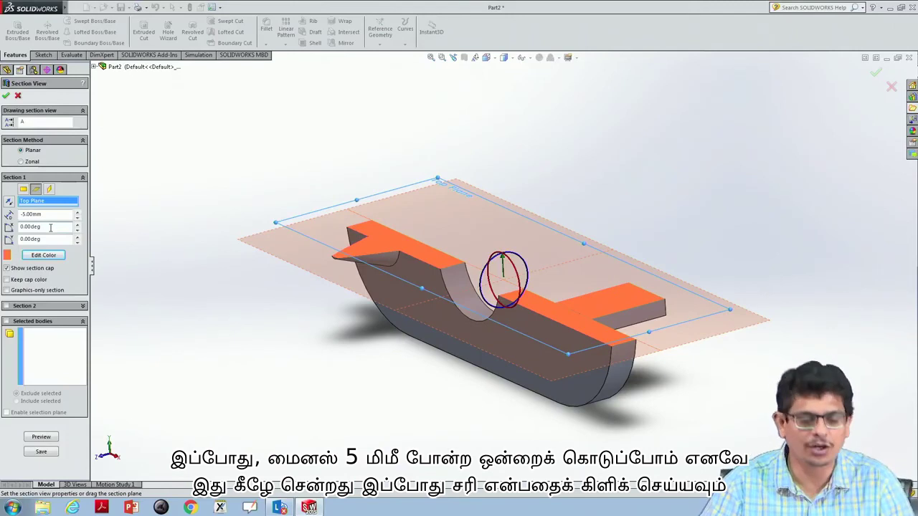
# Accept the section view, then view the cut part in Front orientation and then Top.
pyautogui.click(6, 95)
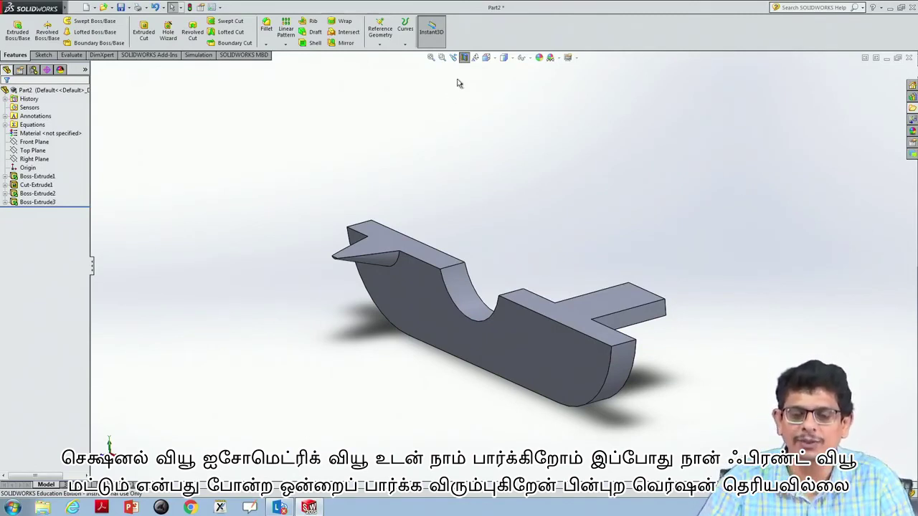
pyautogui.click(493, 60)
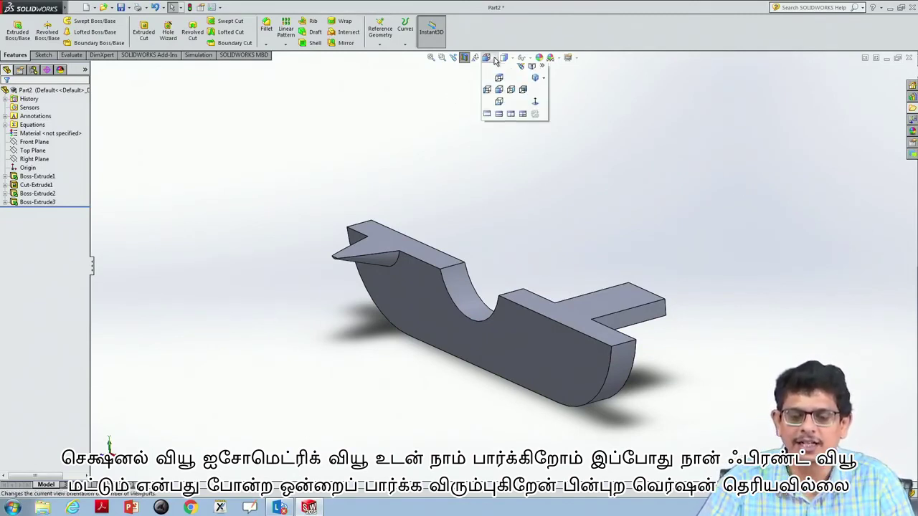
pyautogui.click(500, 95)
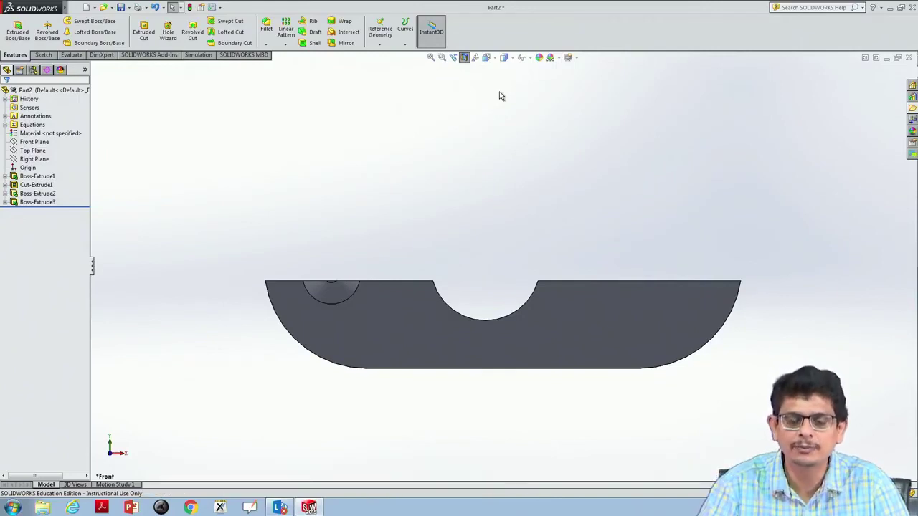
pyautogui.click(487, 58)
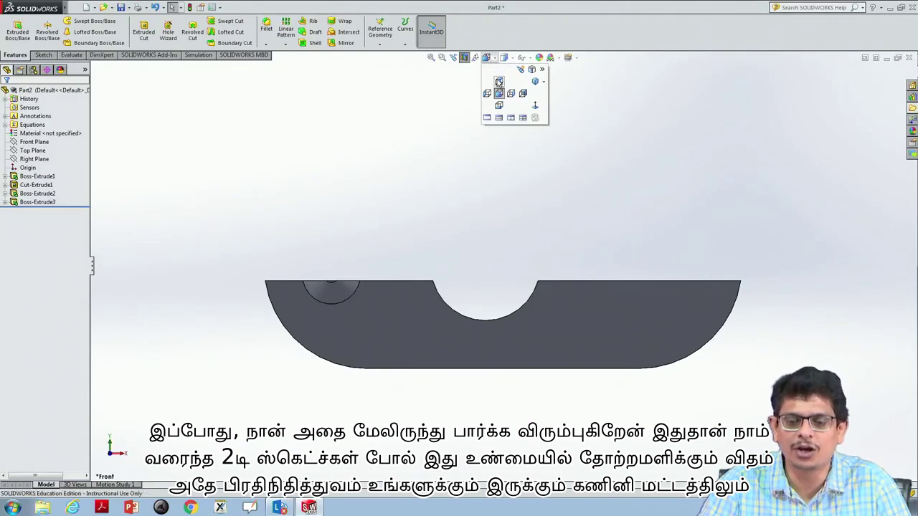
pyautogui.click(498, 81)
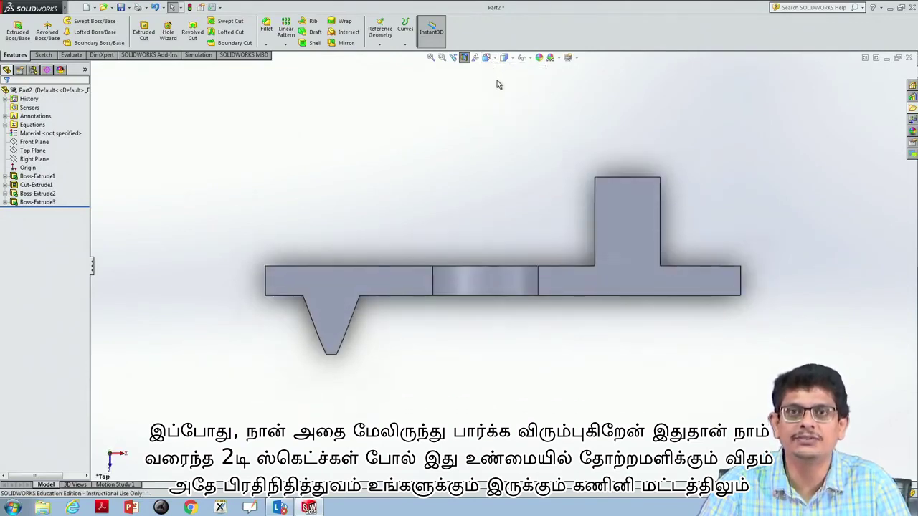